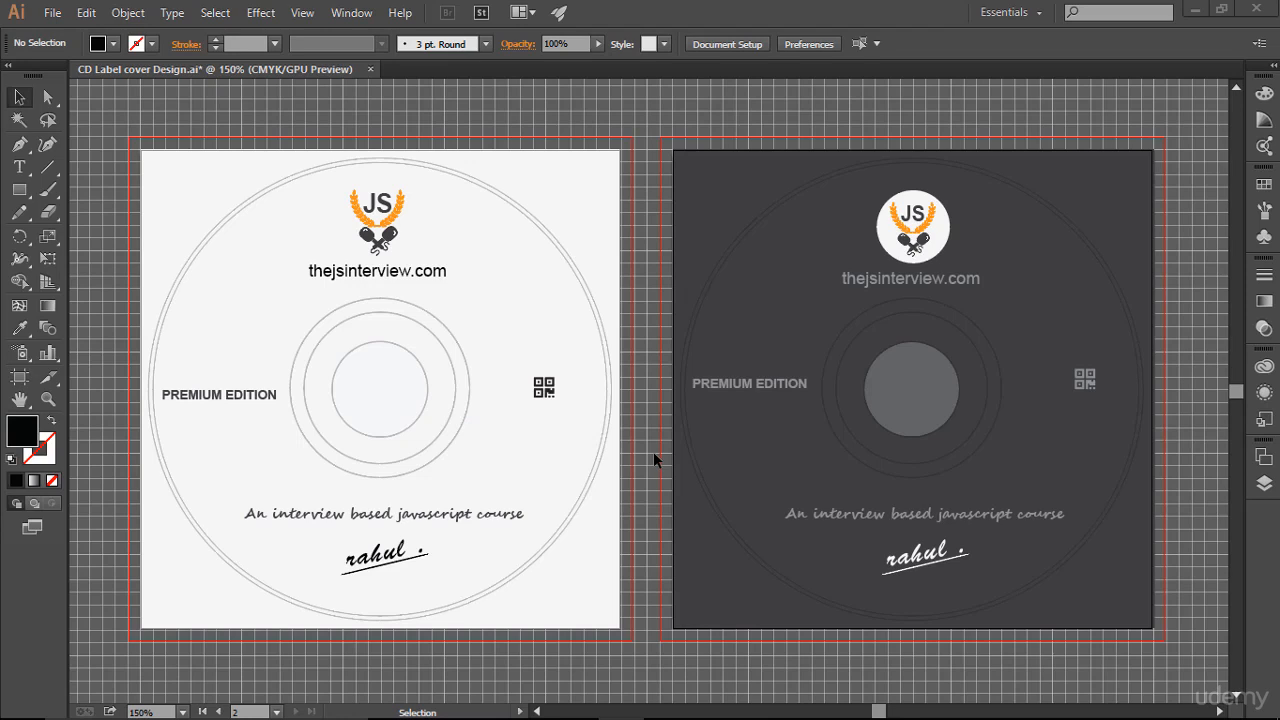
# - Create a new document named CD Label with the preset two artboards and show the grid
pyautogui.click(52, 13)
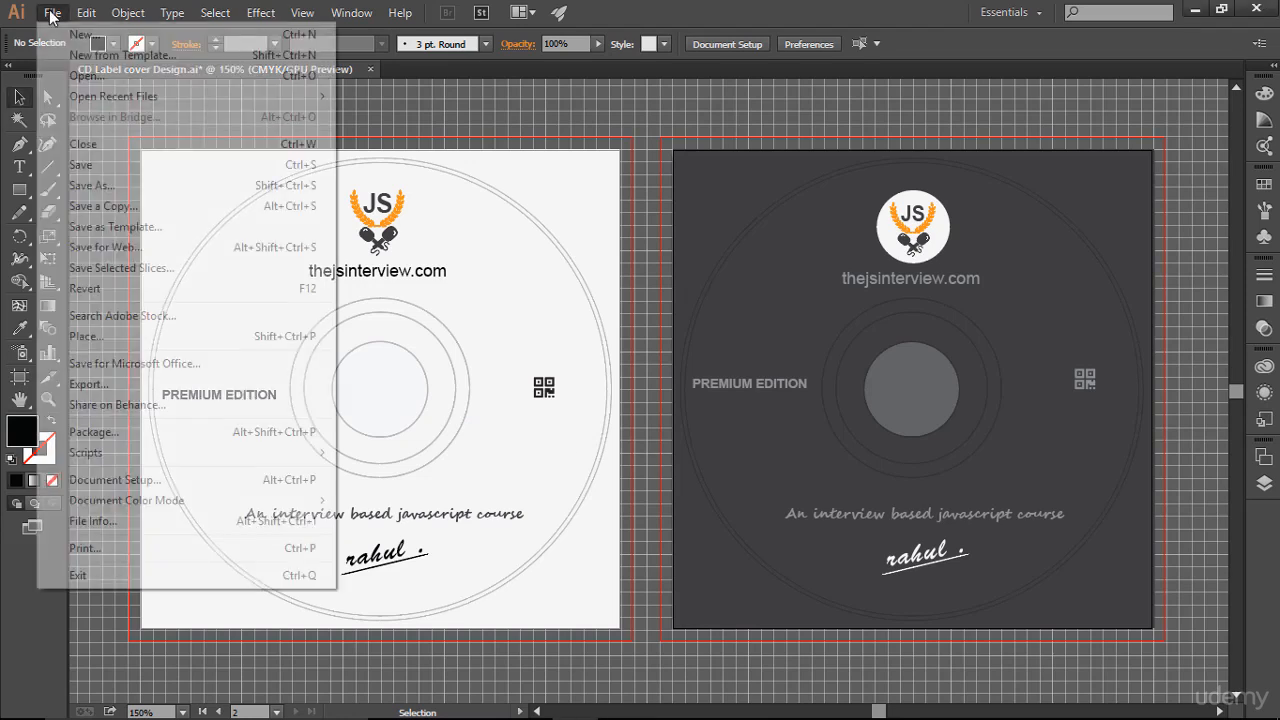
pyautogui.click(62, 33)
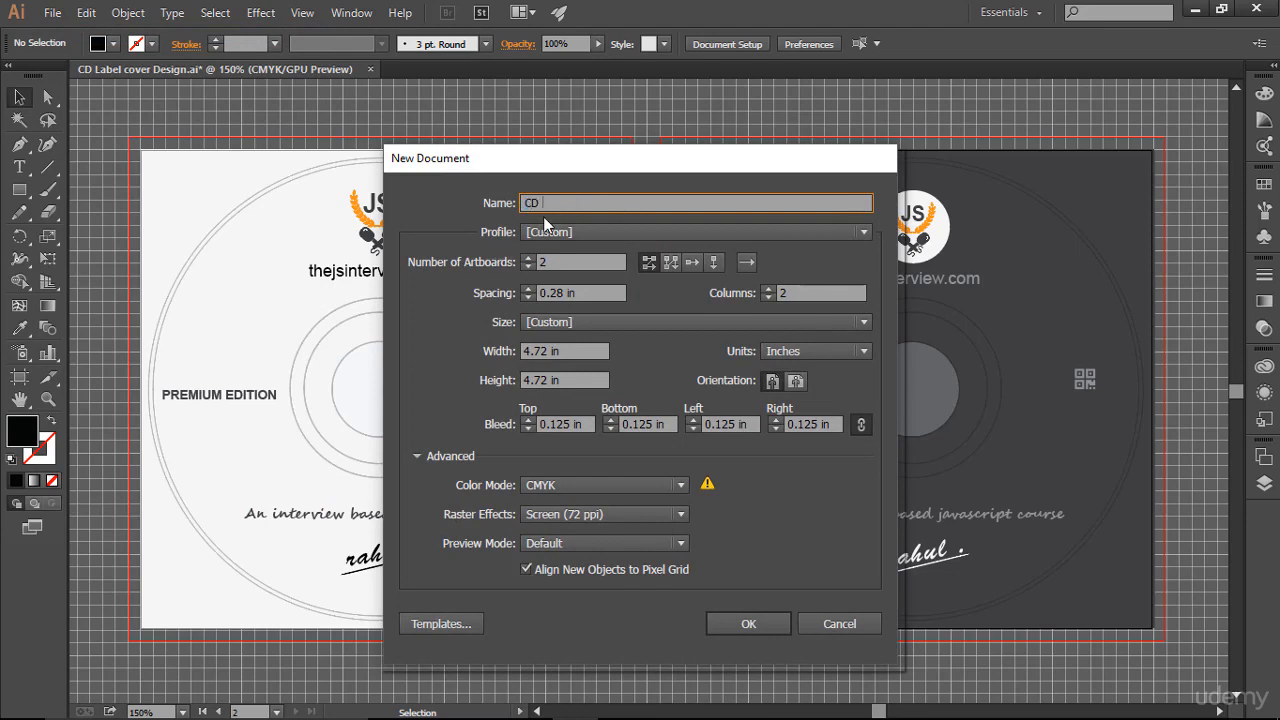
pyautogui.write('CD Label')
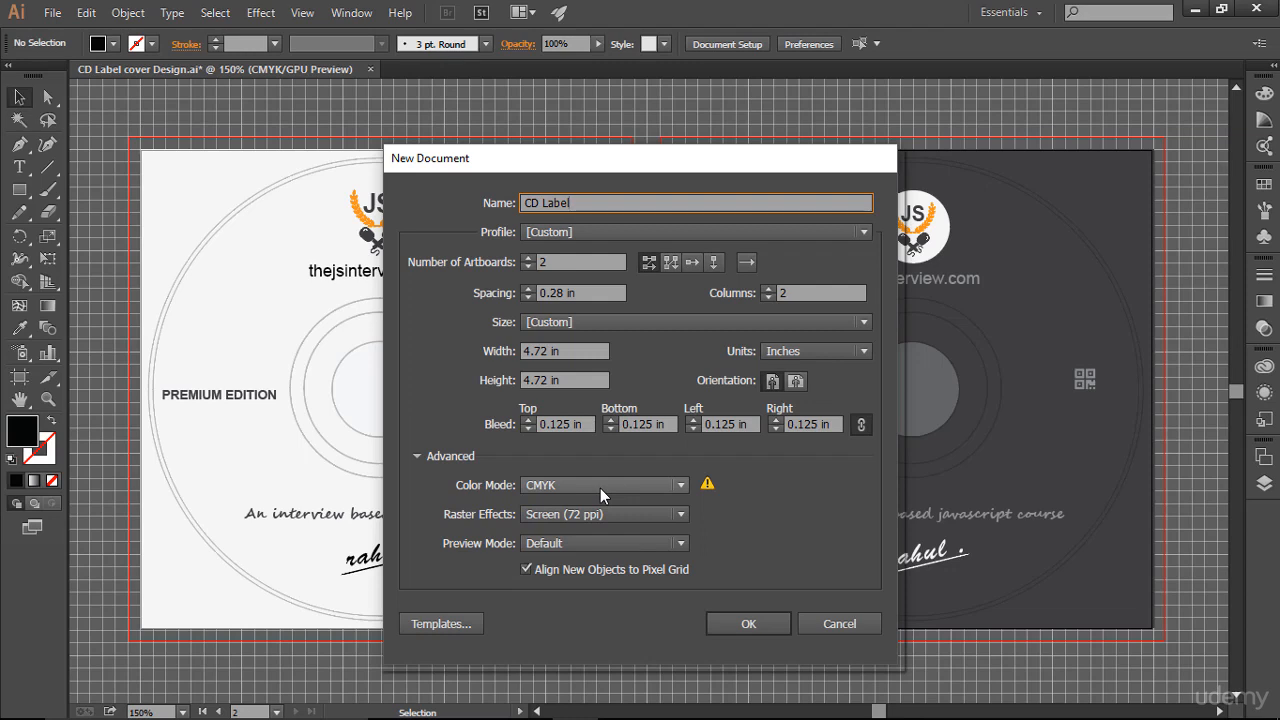
pyautogui.click(747, 623)
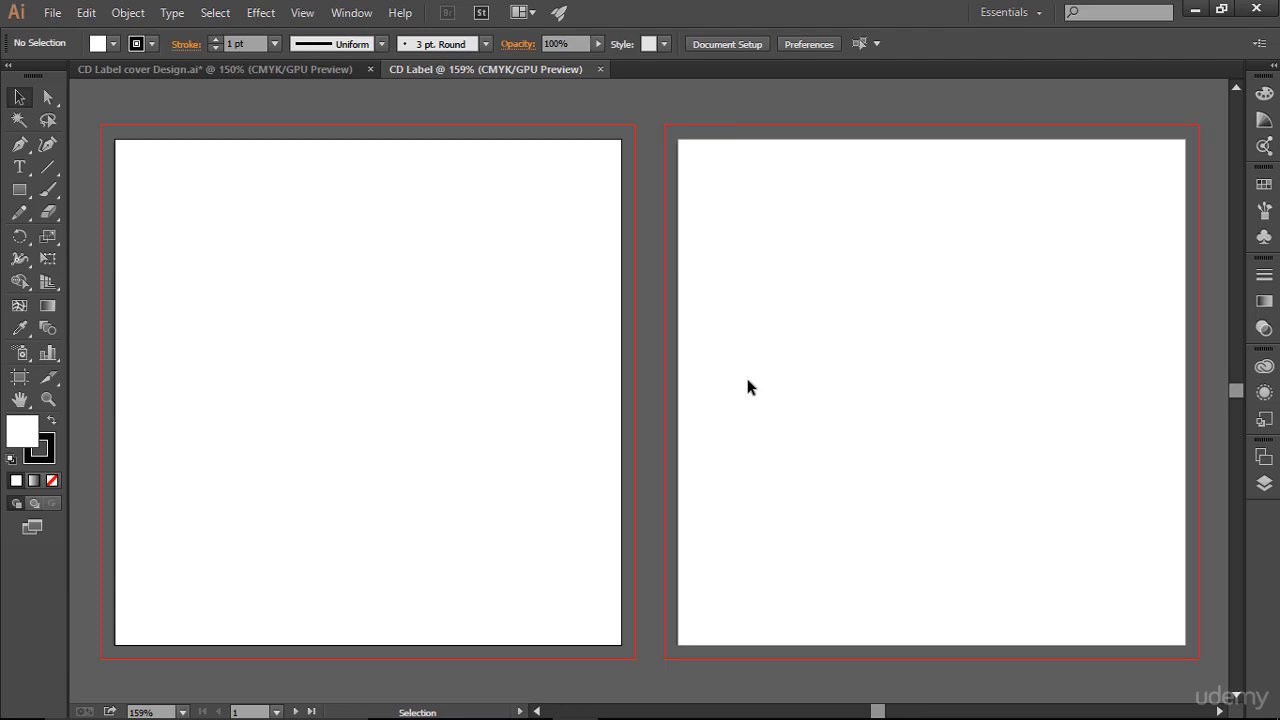
pyautogui.press('ctrl')
pyautogui.hotkey('ctrl', "'")
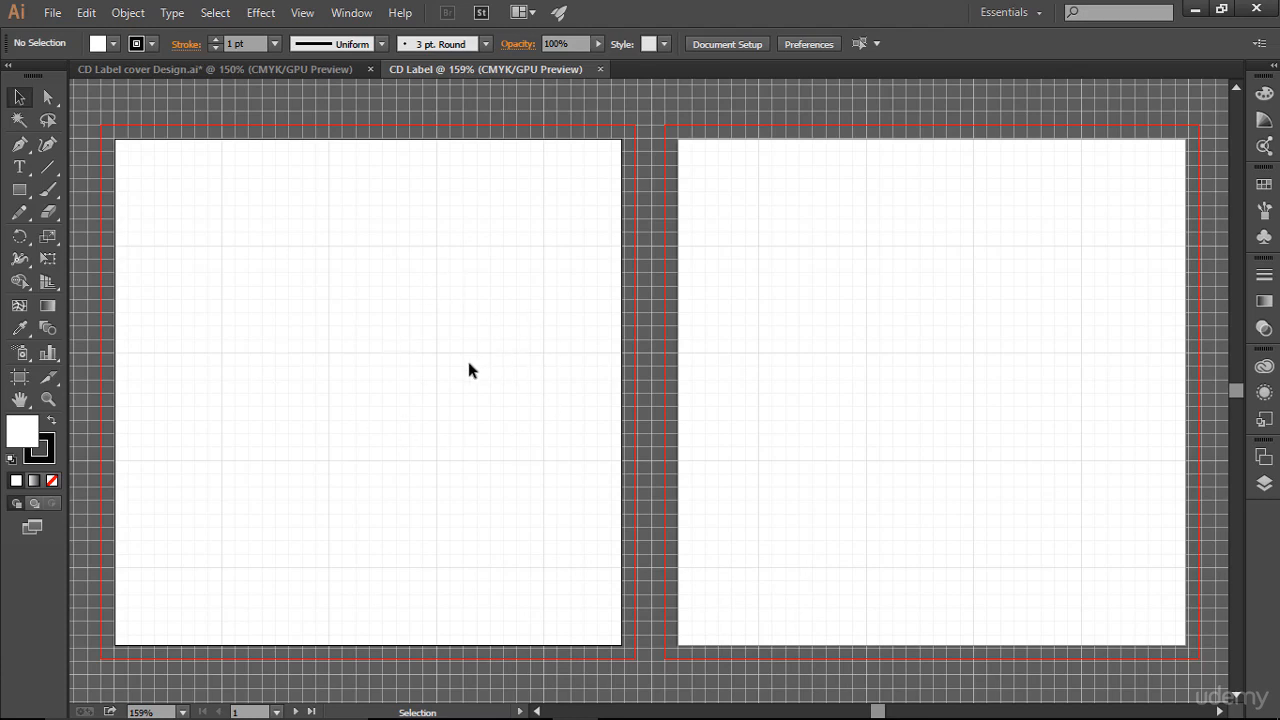
# - Draw a circle about 2.8 in wide on the first artboard with the Ellipse tool
pyautogui.moveTo(19, 189); pyautogui.dragTo(79, 233)
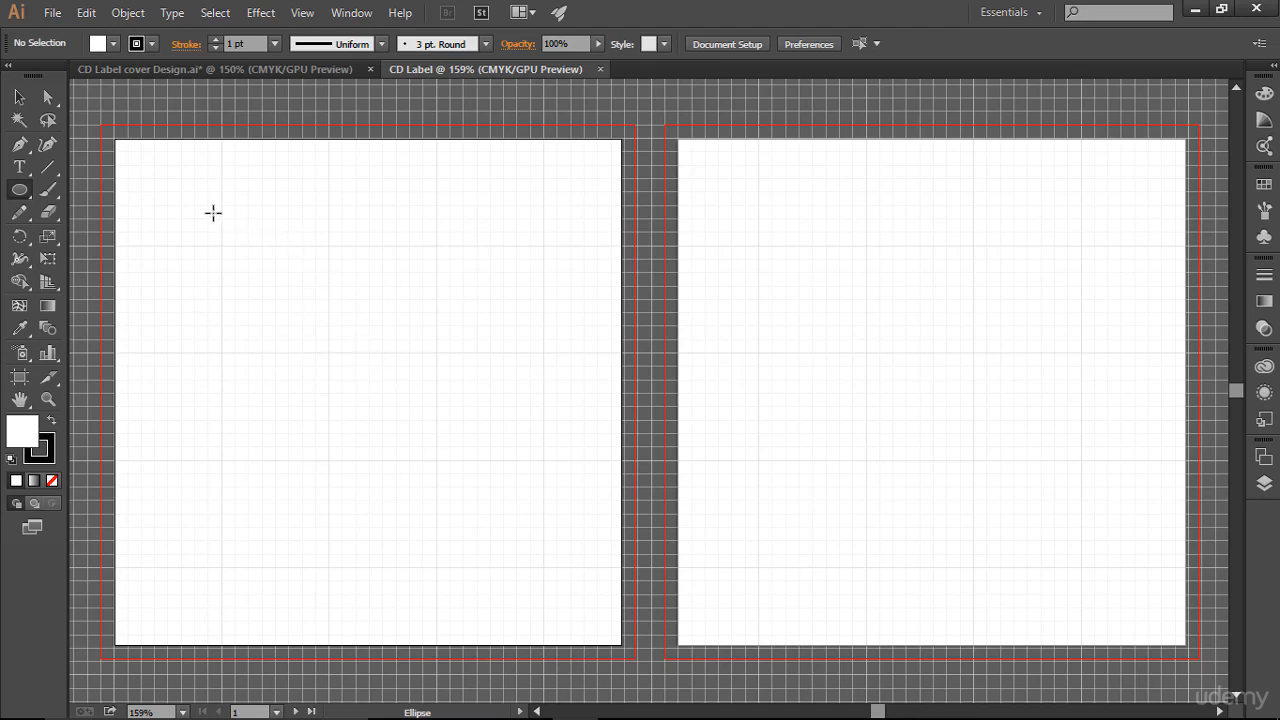
pyautogui.moveTo(212, 212); pyautogui.dragTo(460, 317)
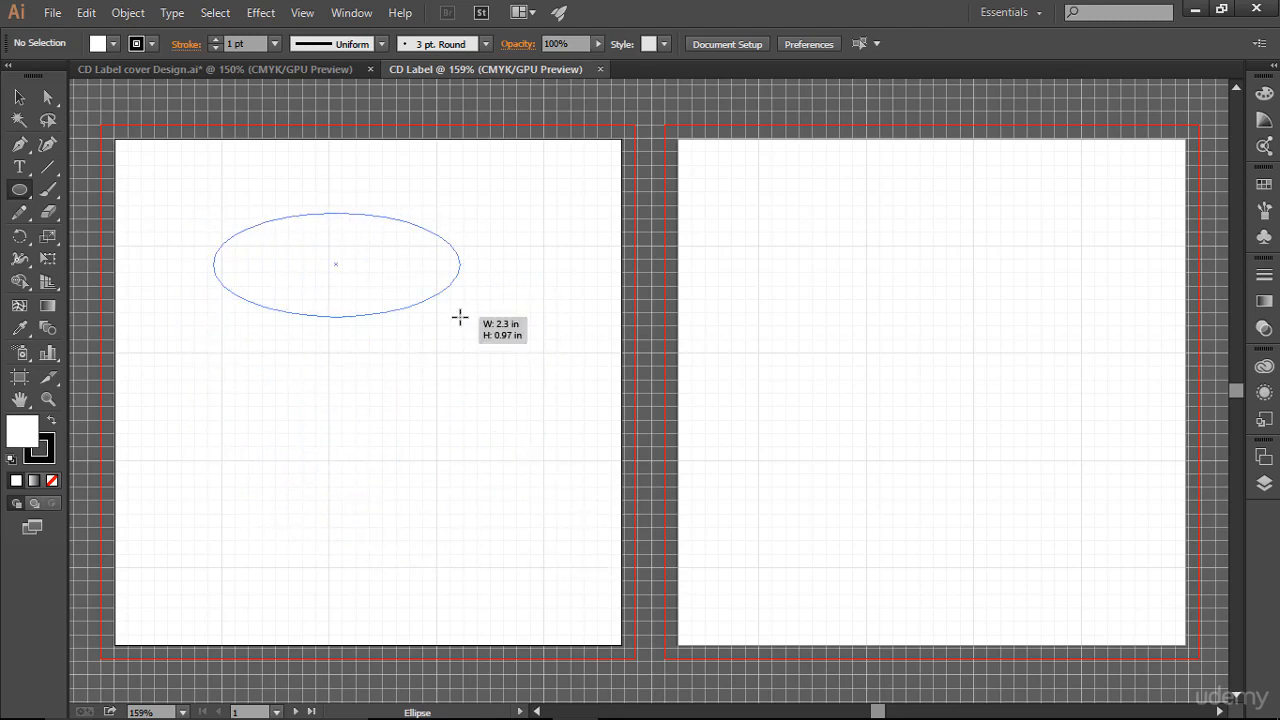
pyautogui.moveTo(460, 317); pyautogui.dragTo(505, 517)
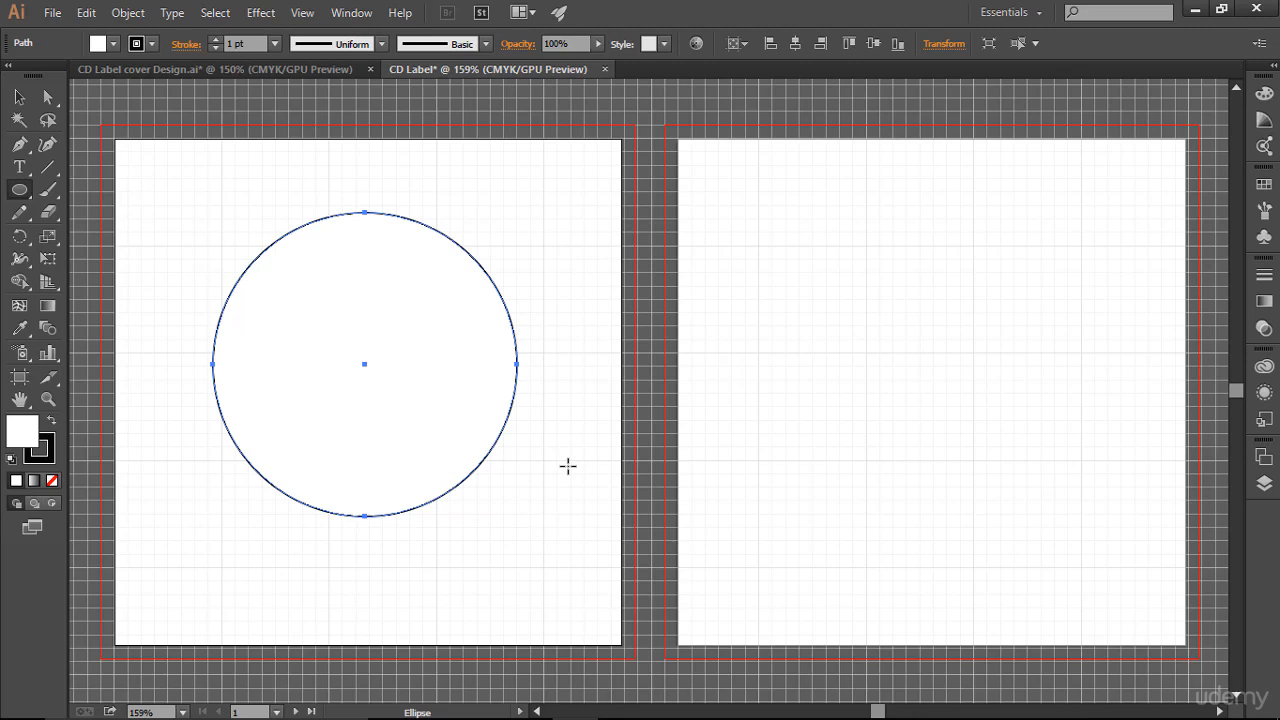
# - Resize the circle to 4.57 in wide and 4.57 in high, checking the 116 mm conversion in the browser
pyautogui.click(942, 45)
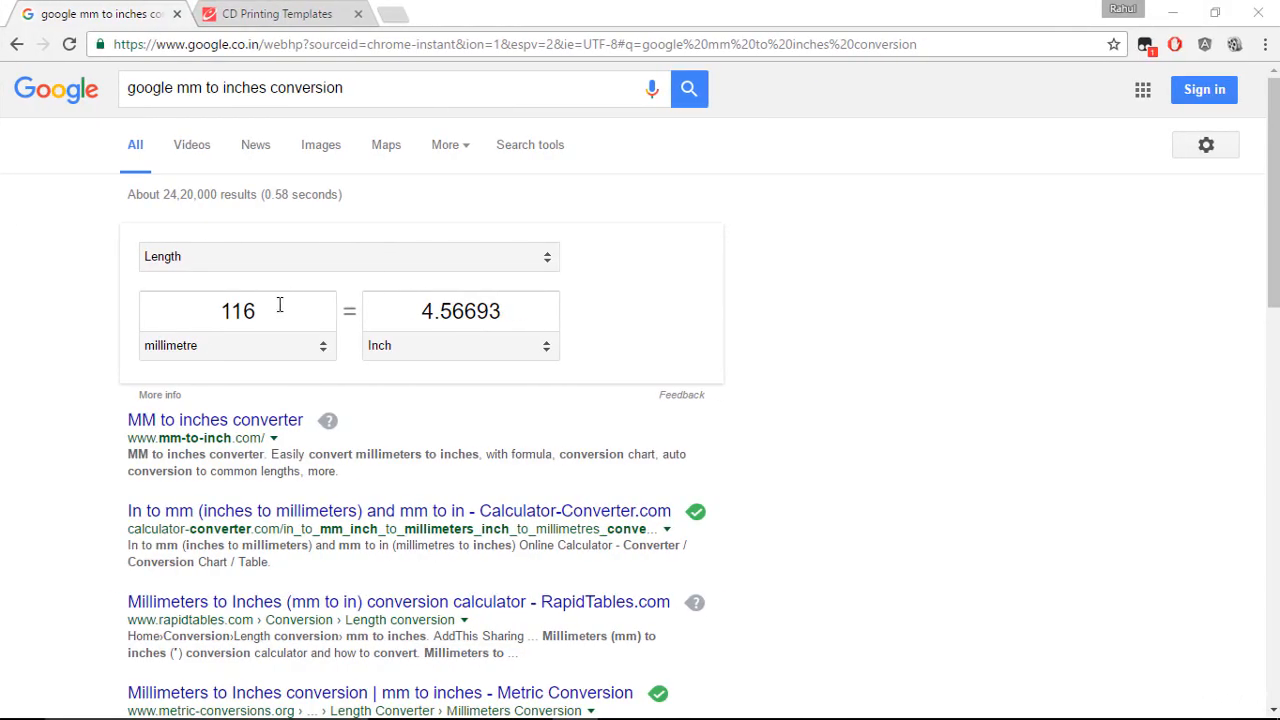
pyautogui.doubleClick(280, 305)
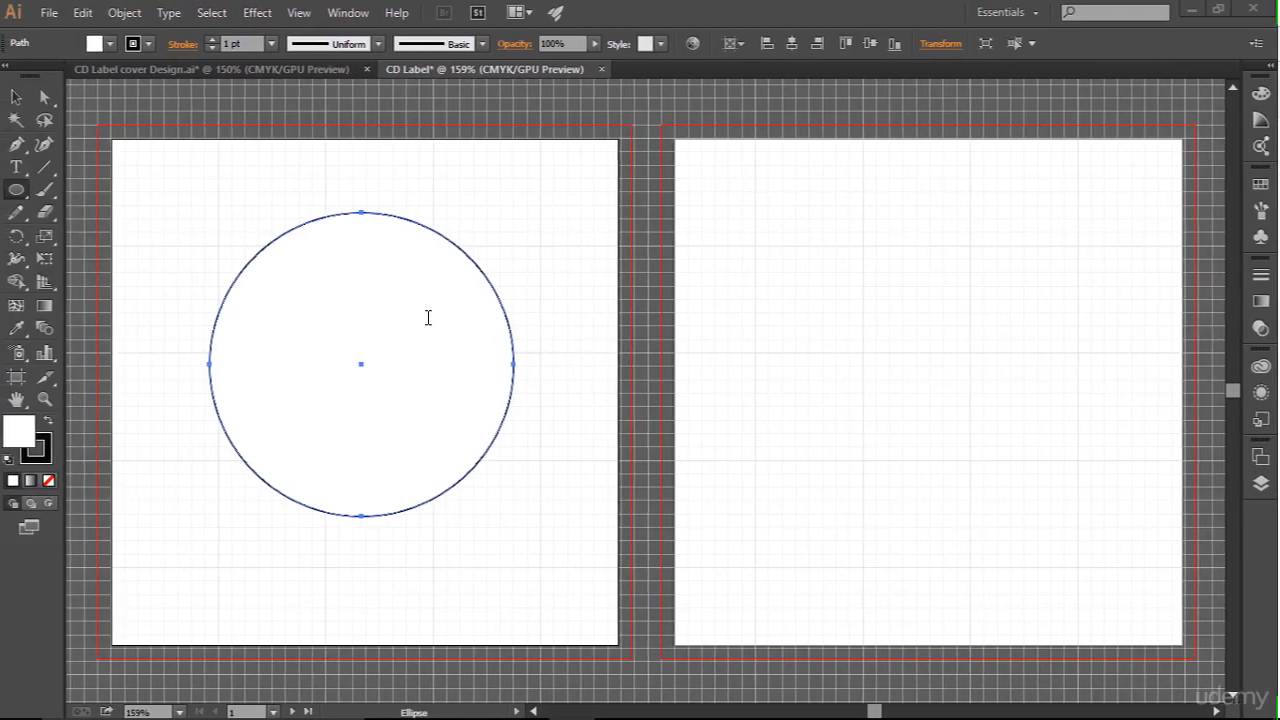
pyautogui.click(943, 43)
pyautogui.press('Tab')
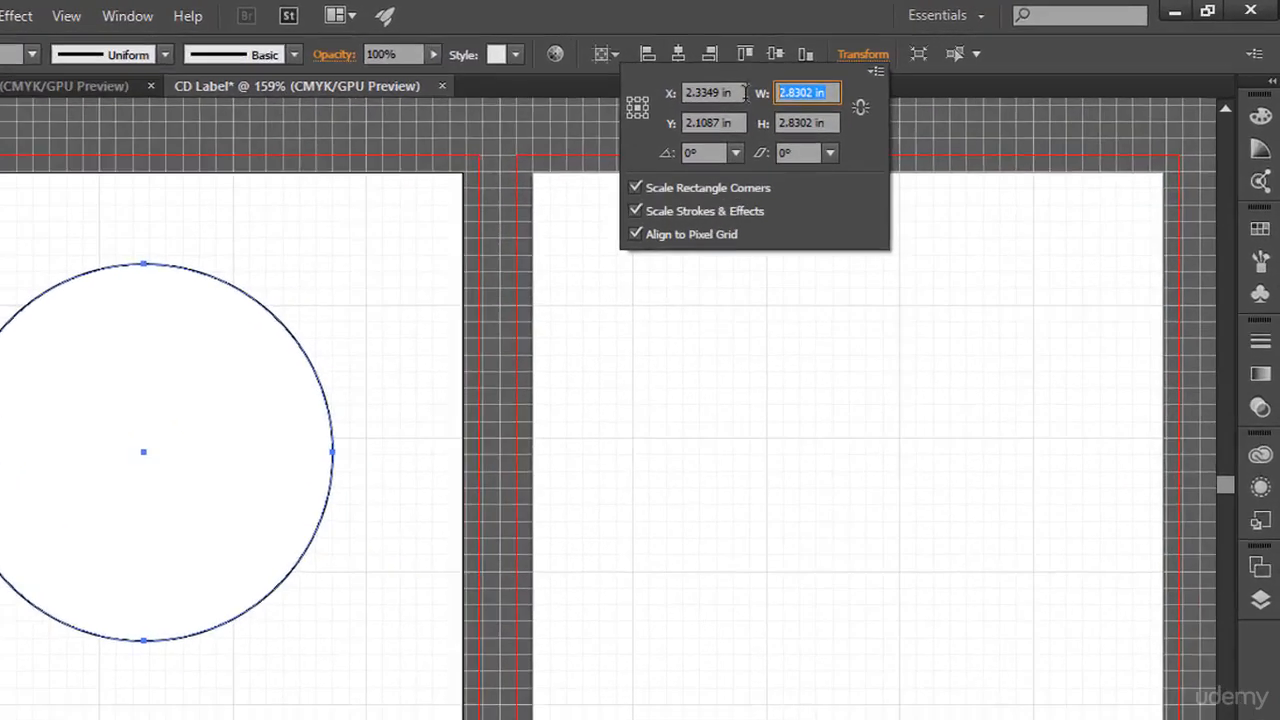
pyautogui.write('4.57')
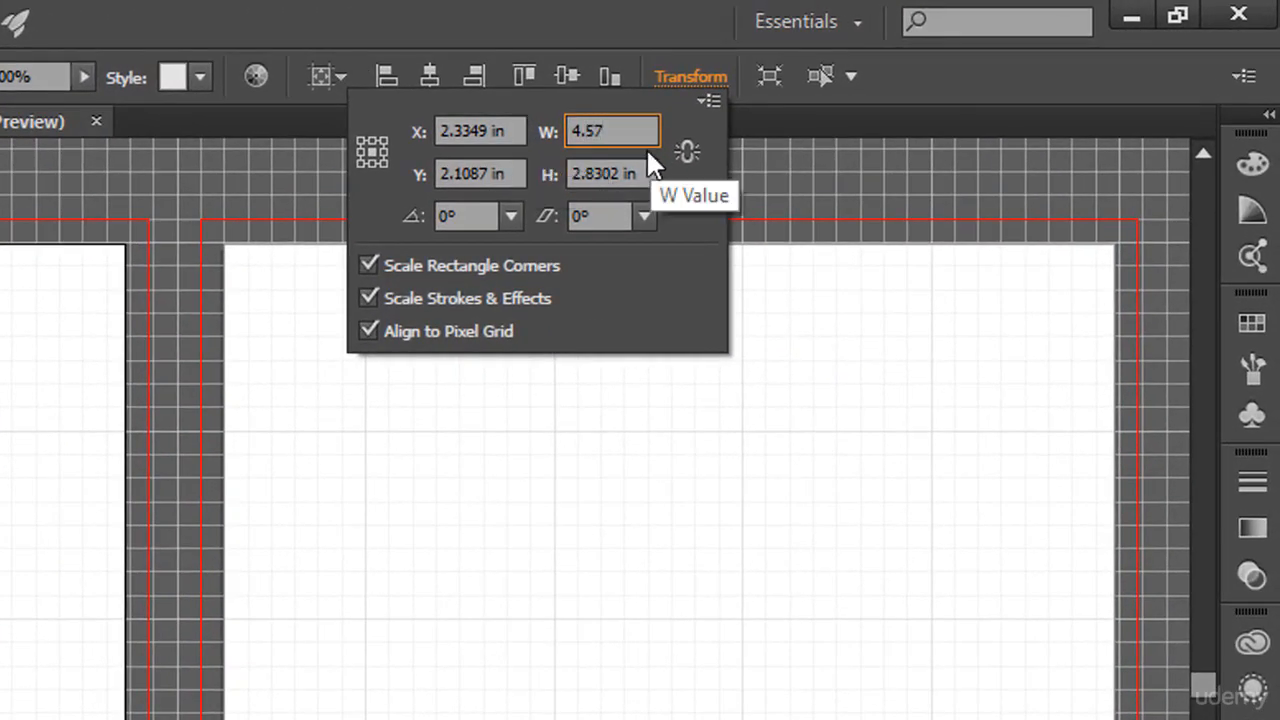
pyautogui.press('Tab')
pyautogui.write('4.57')
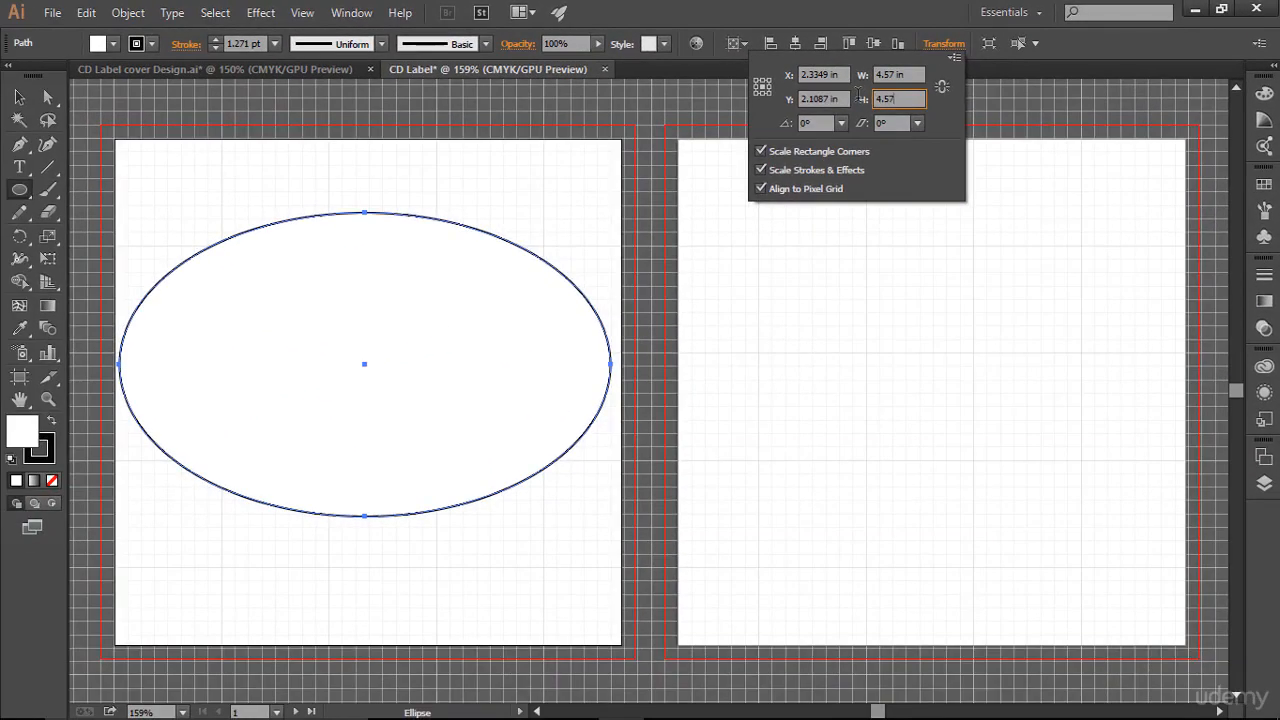
pyautogui.press('Return')
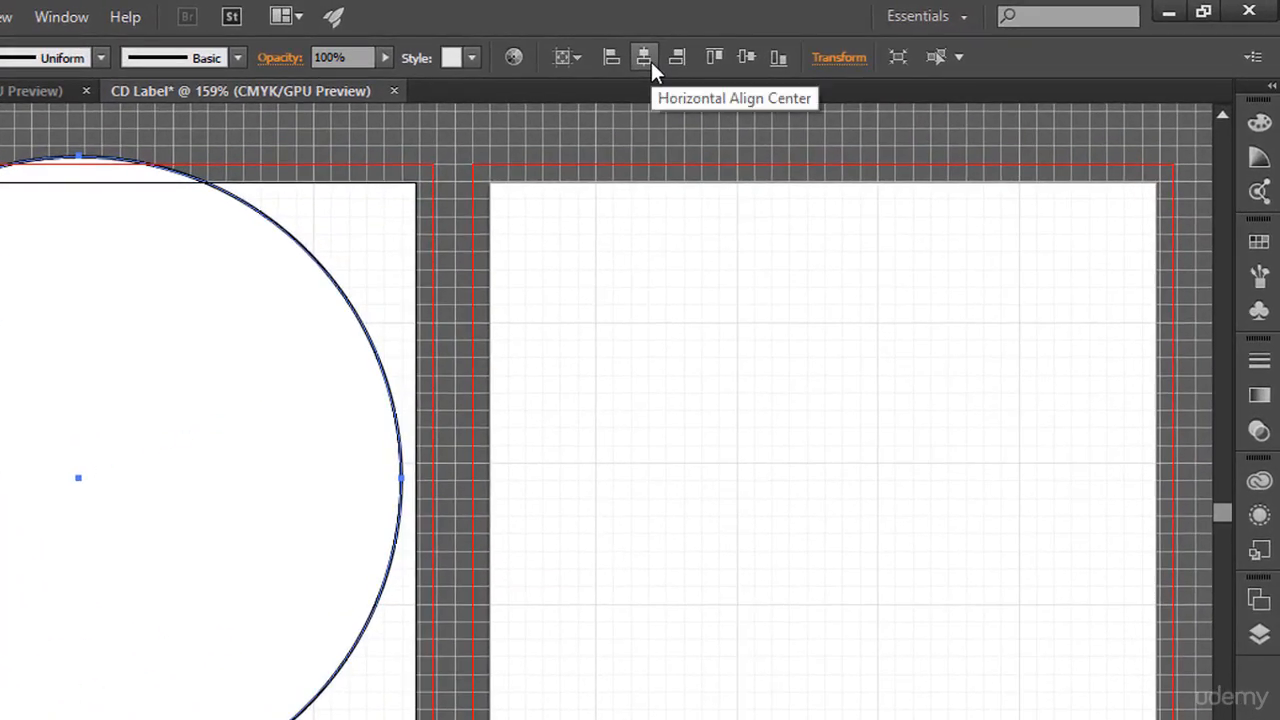
# - Center the circle horizontally and vertically on the artboard and set its stroke weight to 1 pt
pyautogui.click(645, 58)
pyautogui.click(746, 57)
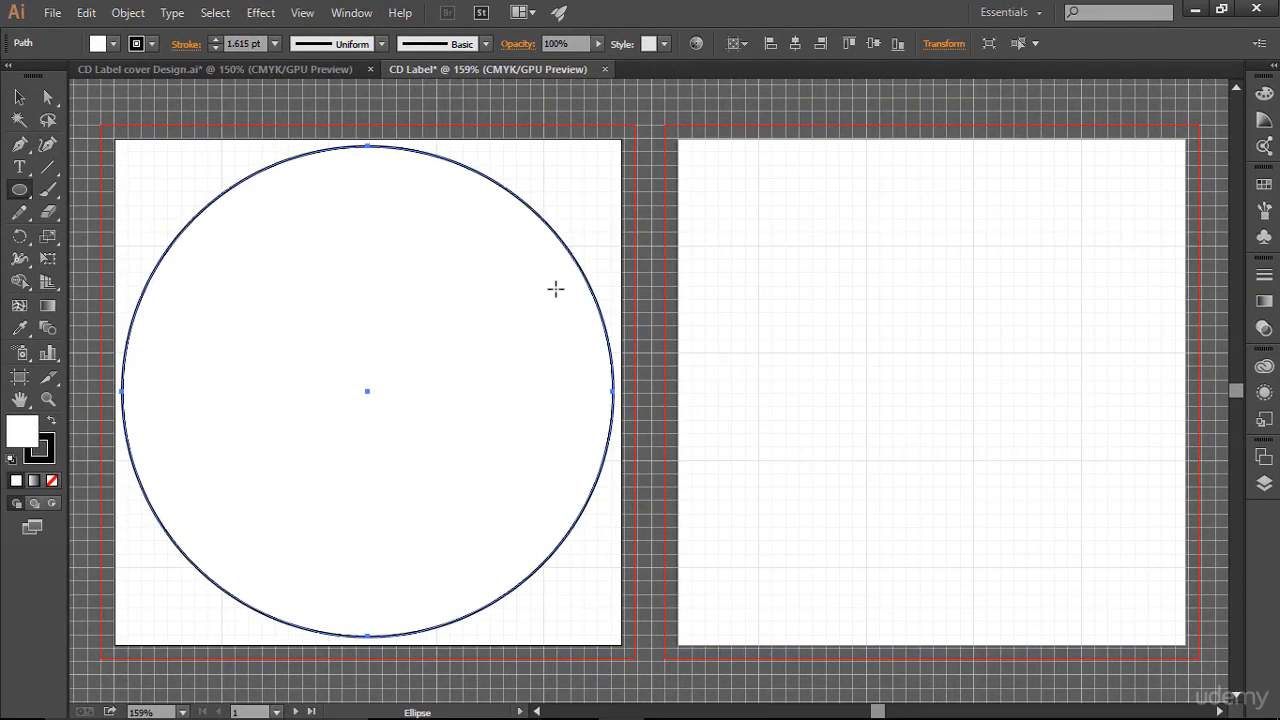
pyautogui.click(219, 48)
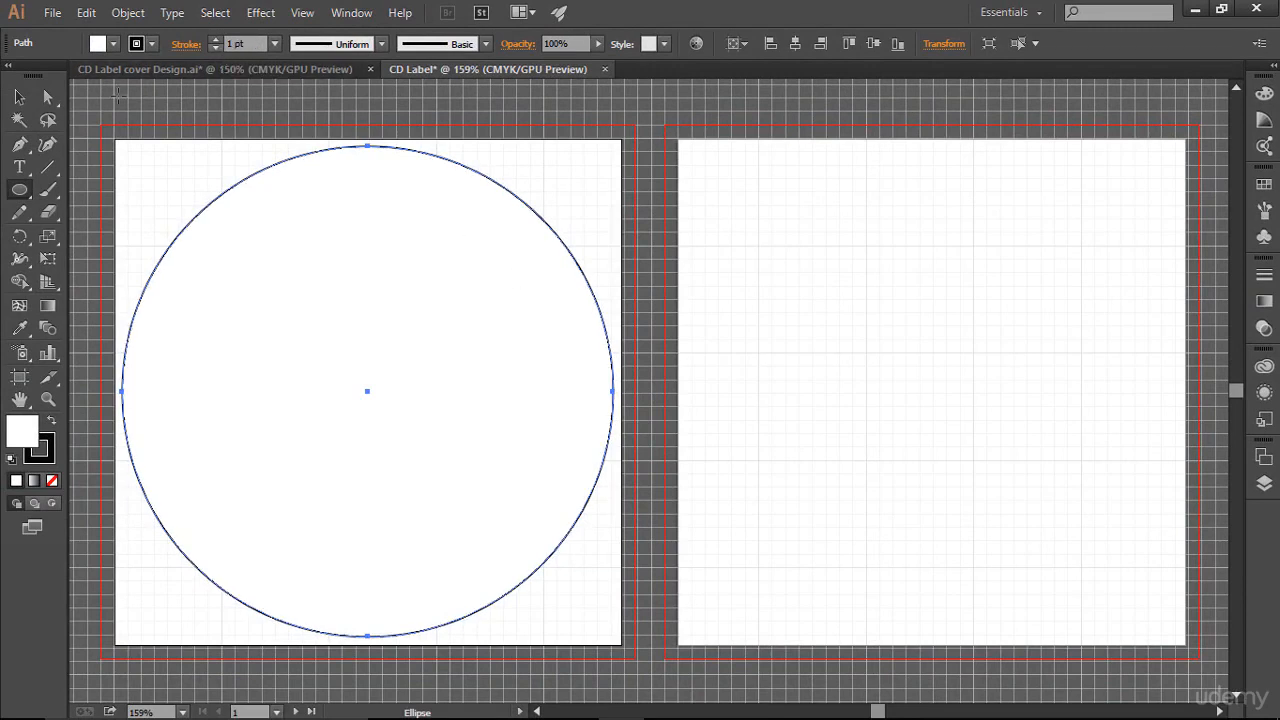
pyautogui.click(19, 97)
pyautogui.click(789, 266)
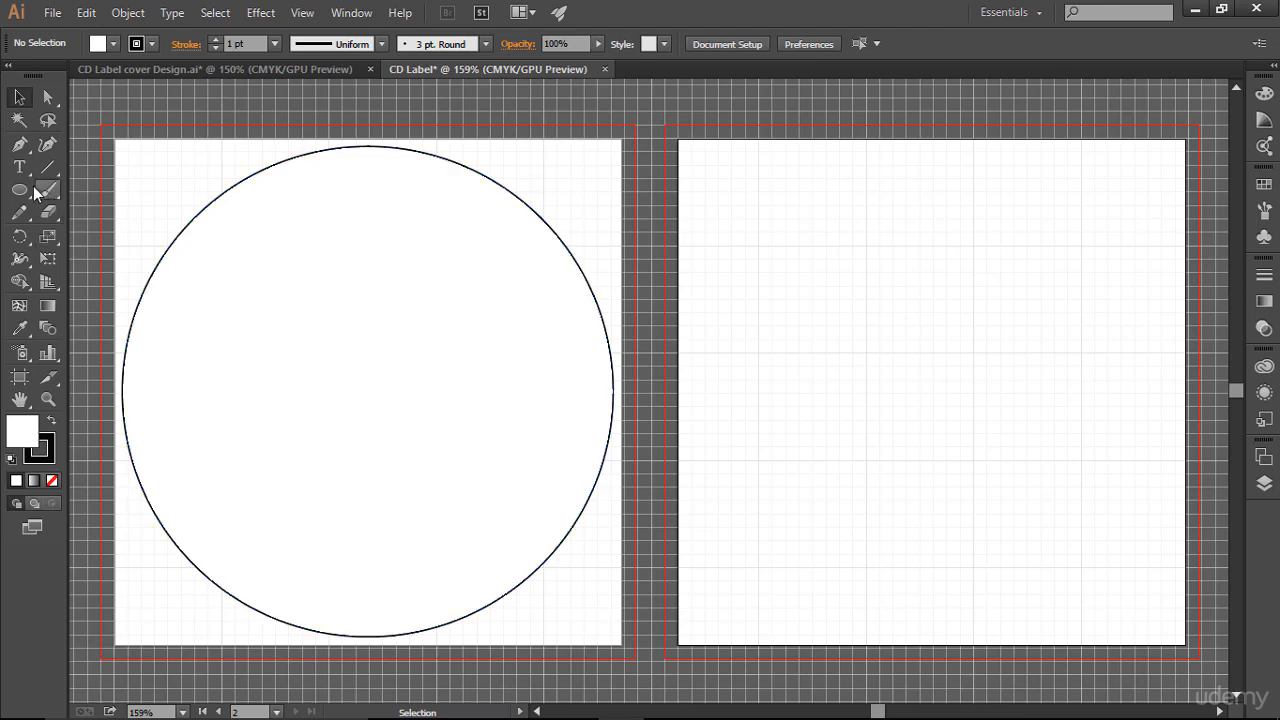
# - Draw a small circle about 1.2 in wide inside the large circle
pyautogui.moveTo(19, 190); pyautogui.dragTo(91, 224)
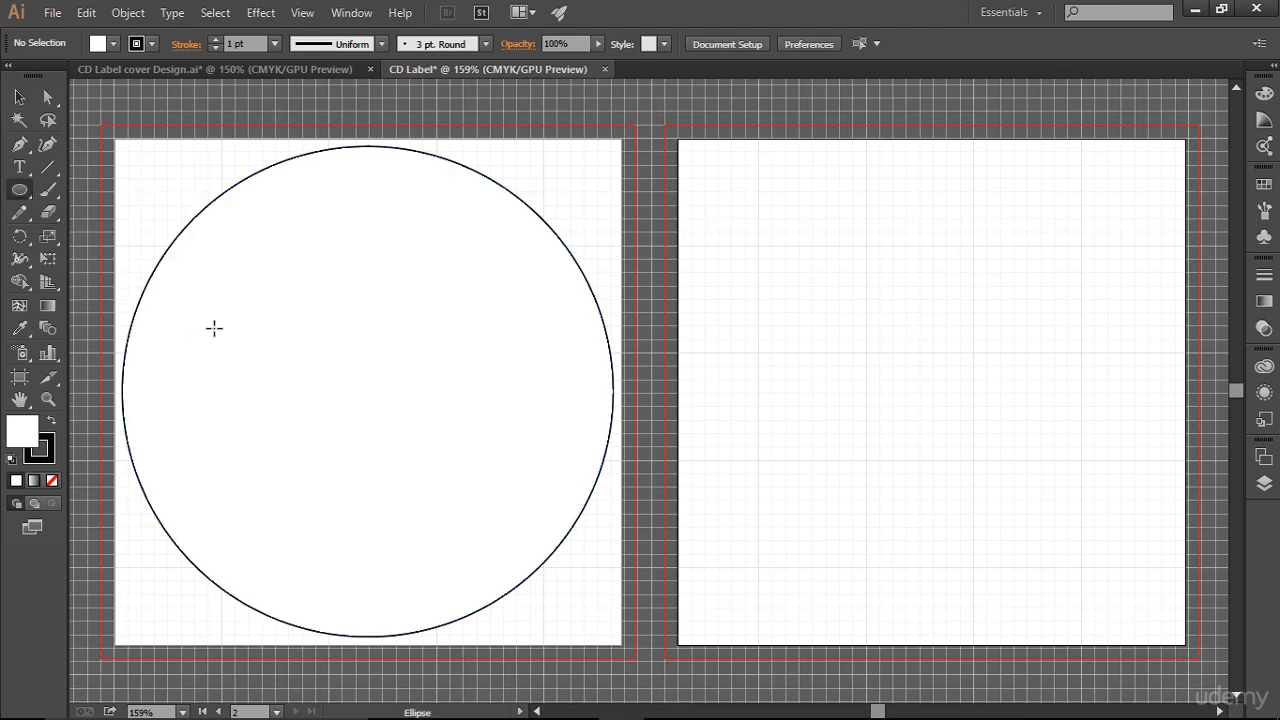
pyautogui.moveTo(309, 288); pyautogui.dragTo(392, 419)
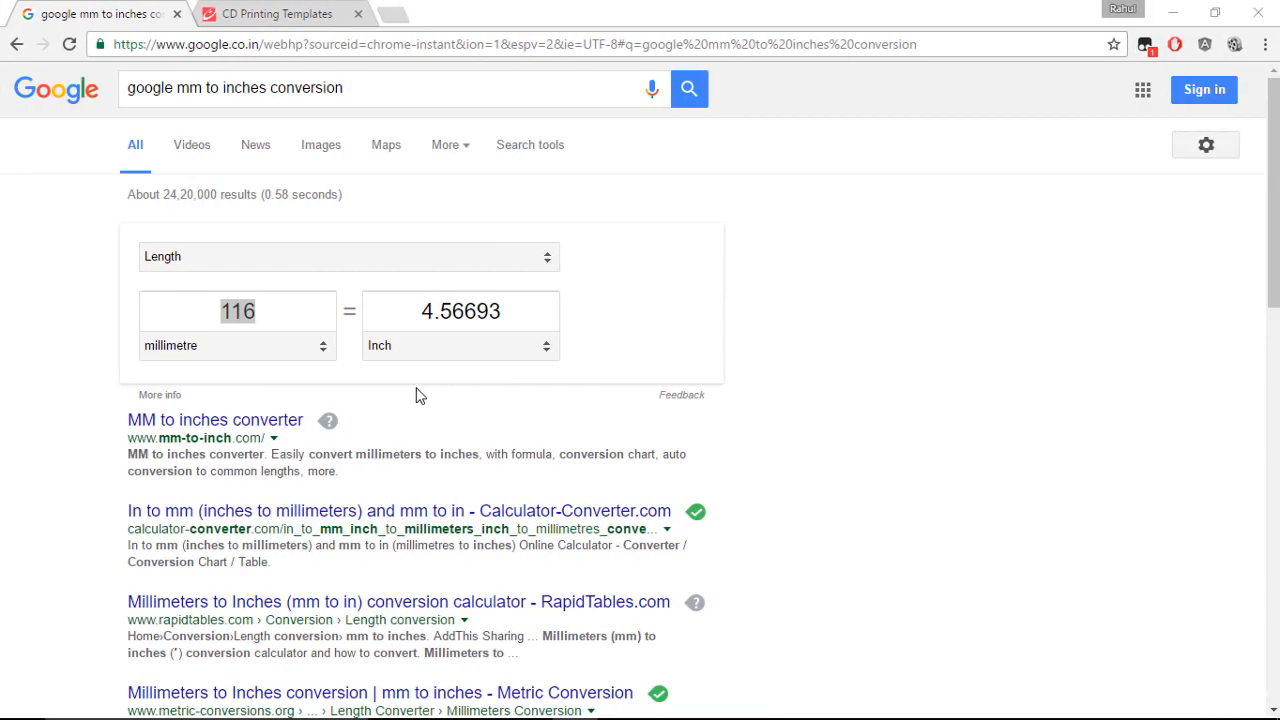
# - Convert 24 mm to inches in the browser's unit converter and return to Illustrator
pyautogui.click(283, 311)
pyautogui.moveTo(283, 311); pyautogui.dragTo(177, 307)
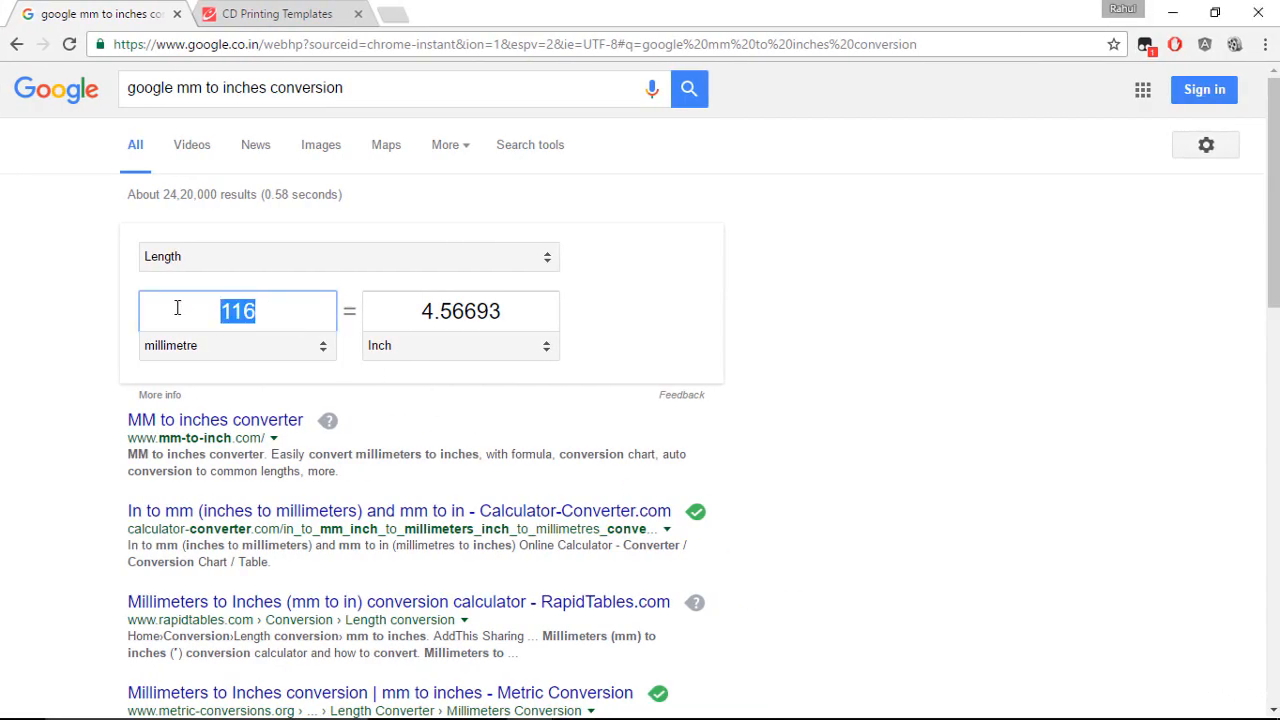
pyautogui.write('24')
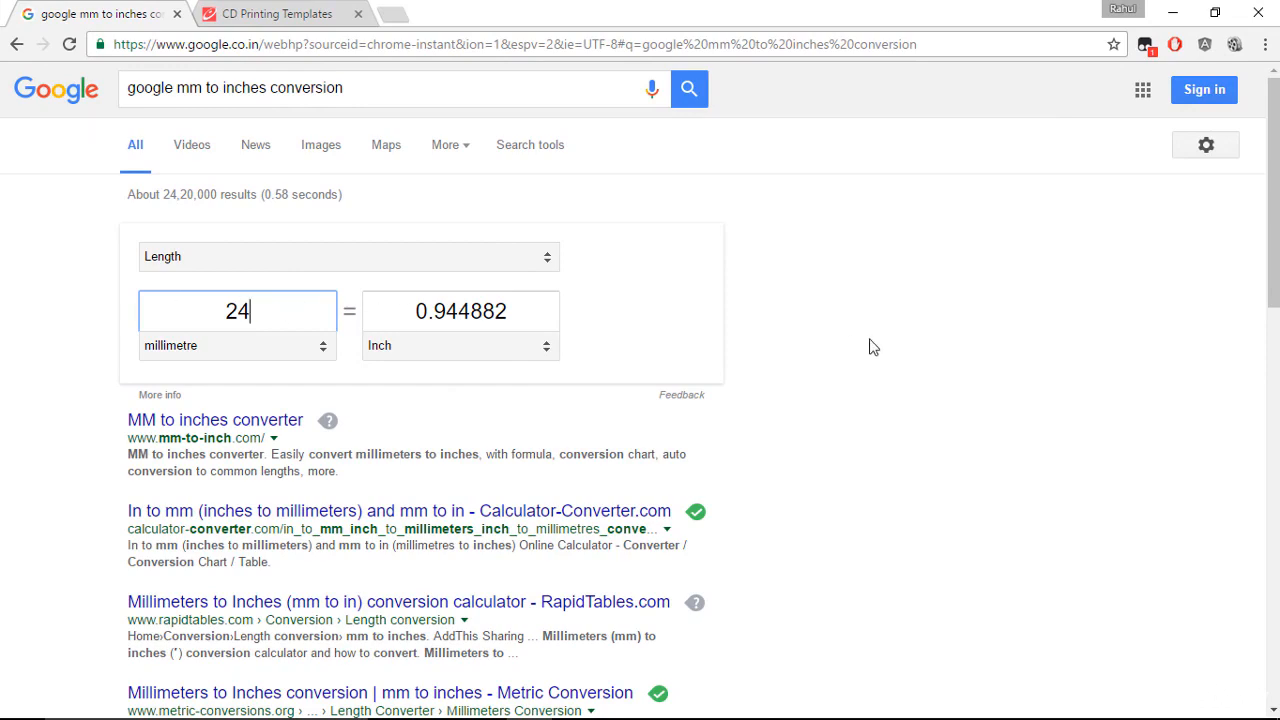
pyautogui.press('ctrl+super+Left')
pyautogui.press('l')
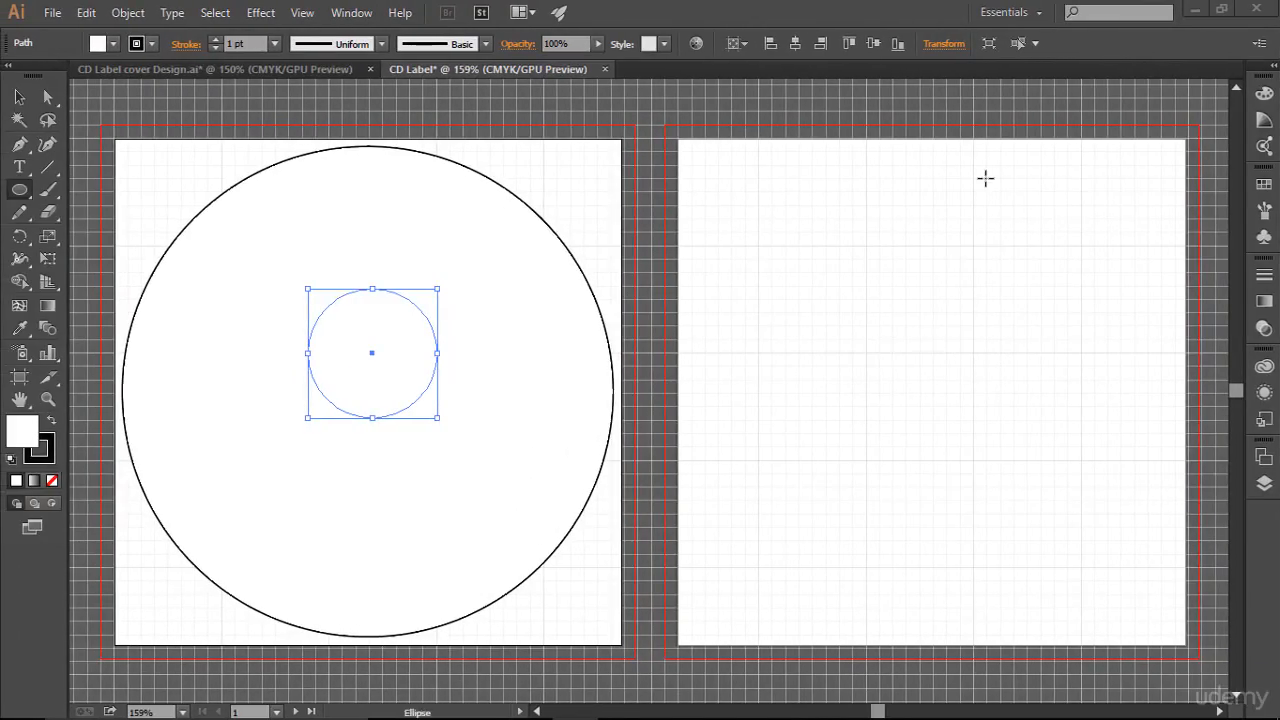
# - Set the small circle's width to 0.95 in and height to 0.9 in
pyautogui.click(943, 43)
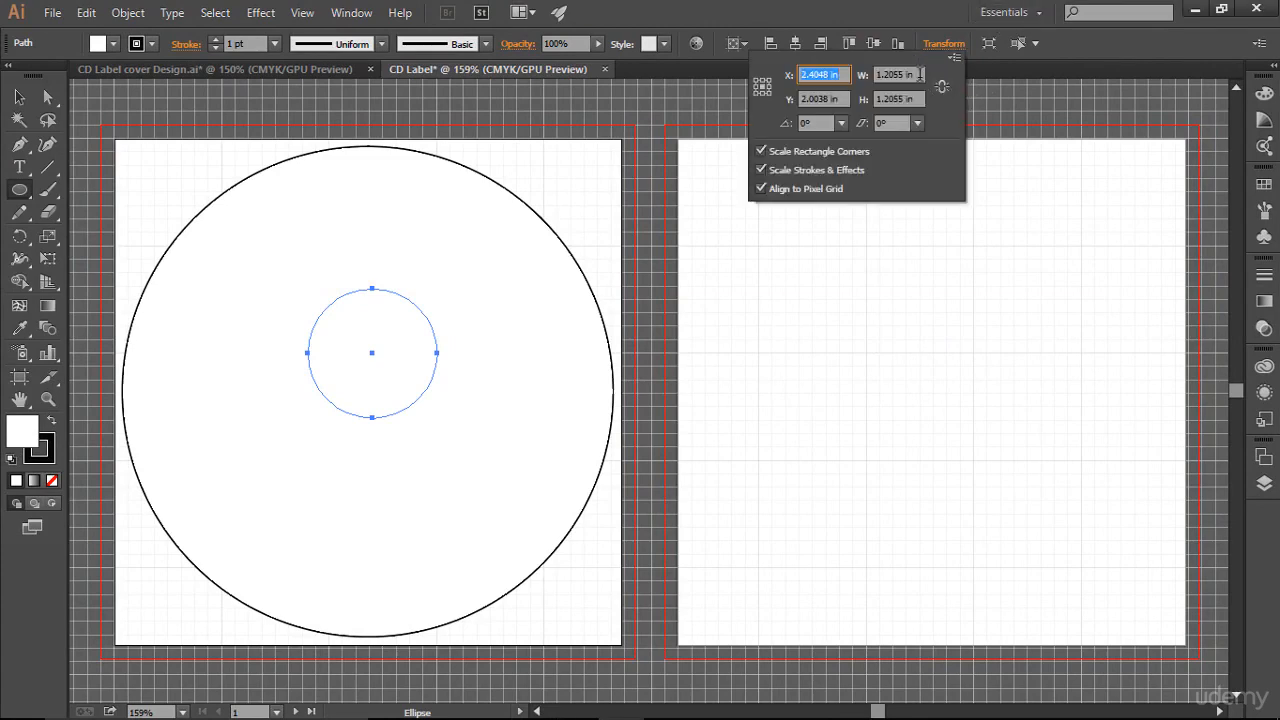
pyautogui.click(919, 74)
pyautogui.write('0.9')
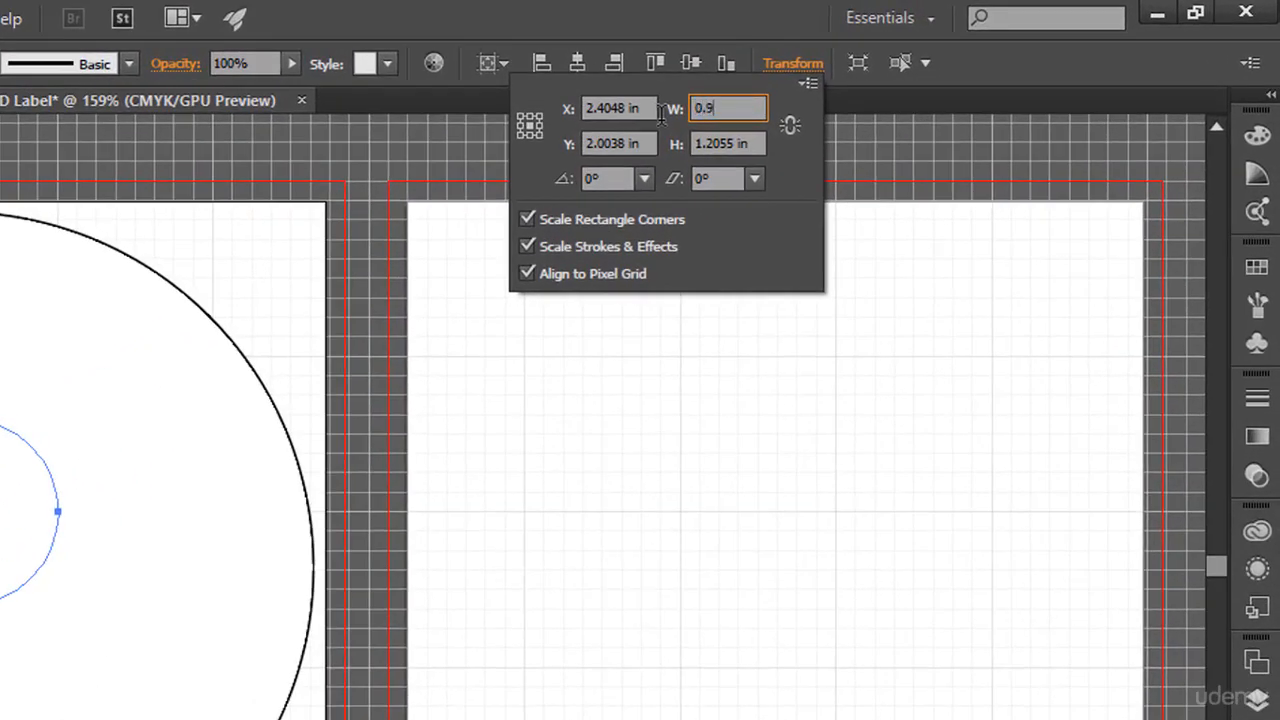
pyautogui.write('5')
pyautogui.press('Tab')
pyautogui.write('0.9')
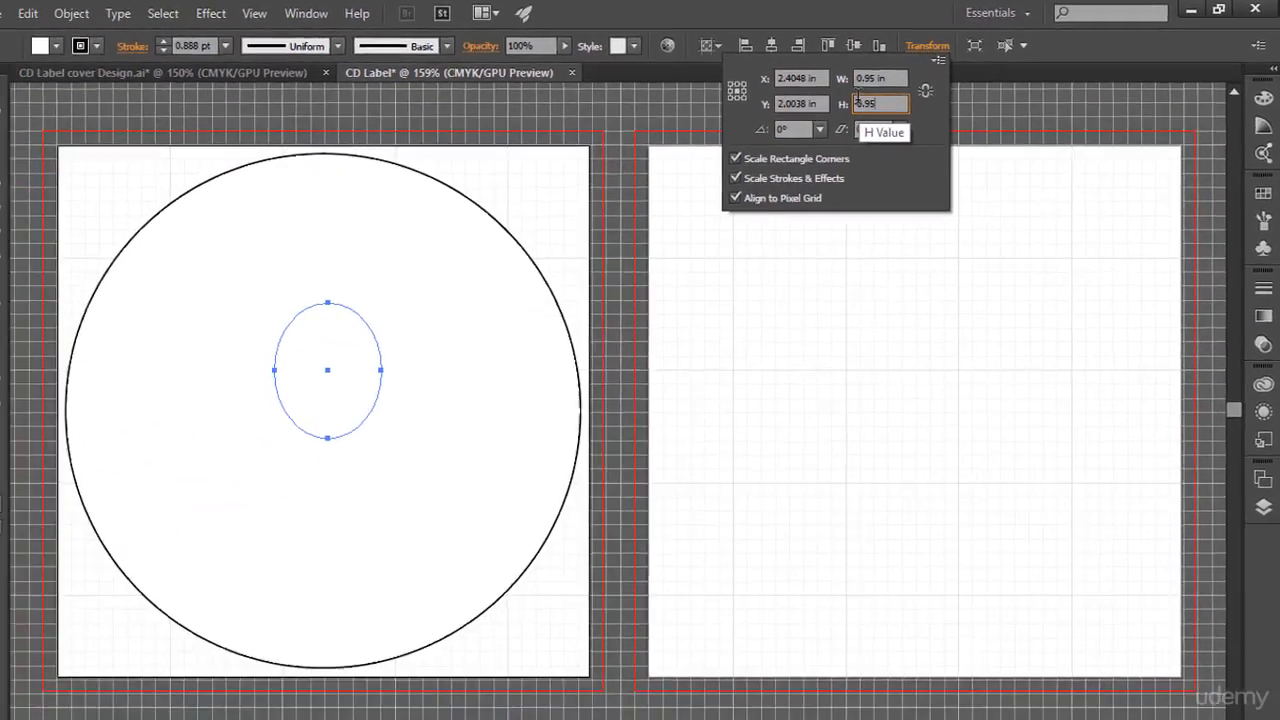
pyautogui.press('Return')
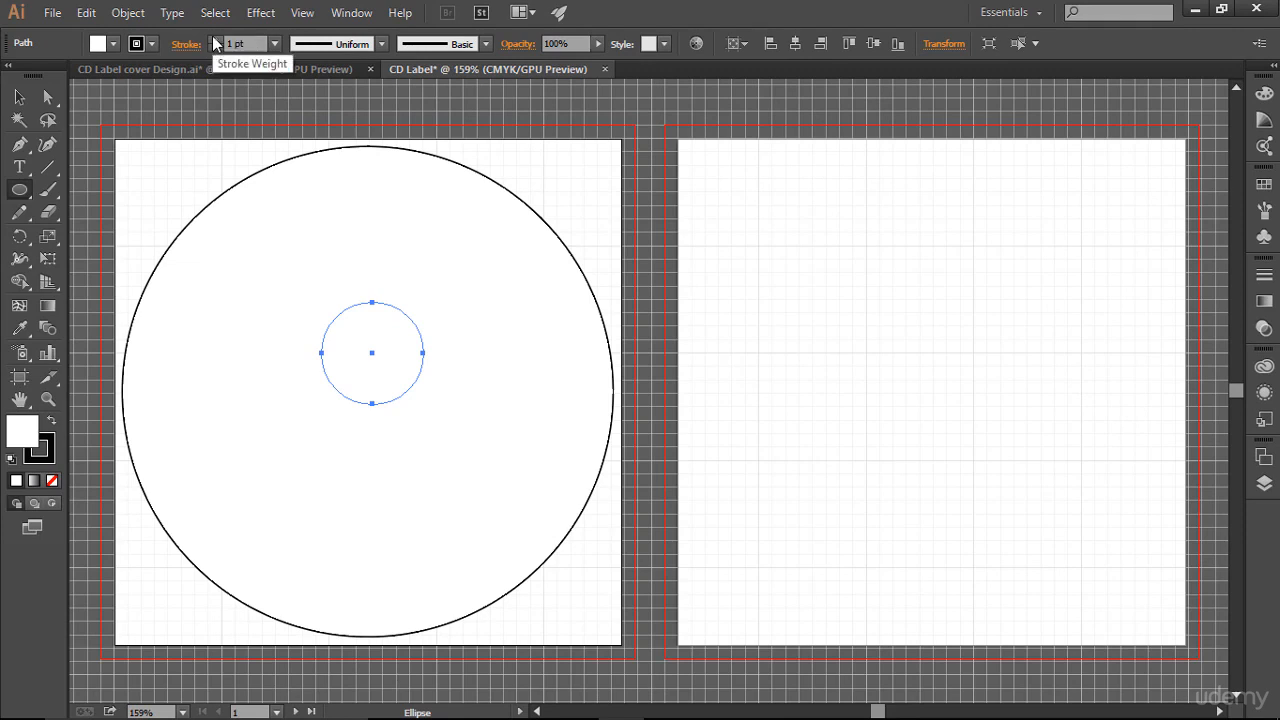
# - Reorder the two paths in the Layers so the small circle sits above the large circle
pyautogui.click(20, 97)
pyautogui.click(934, 442)
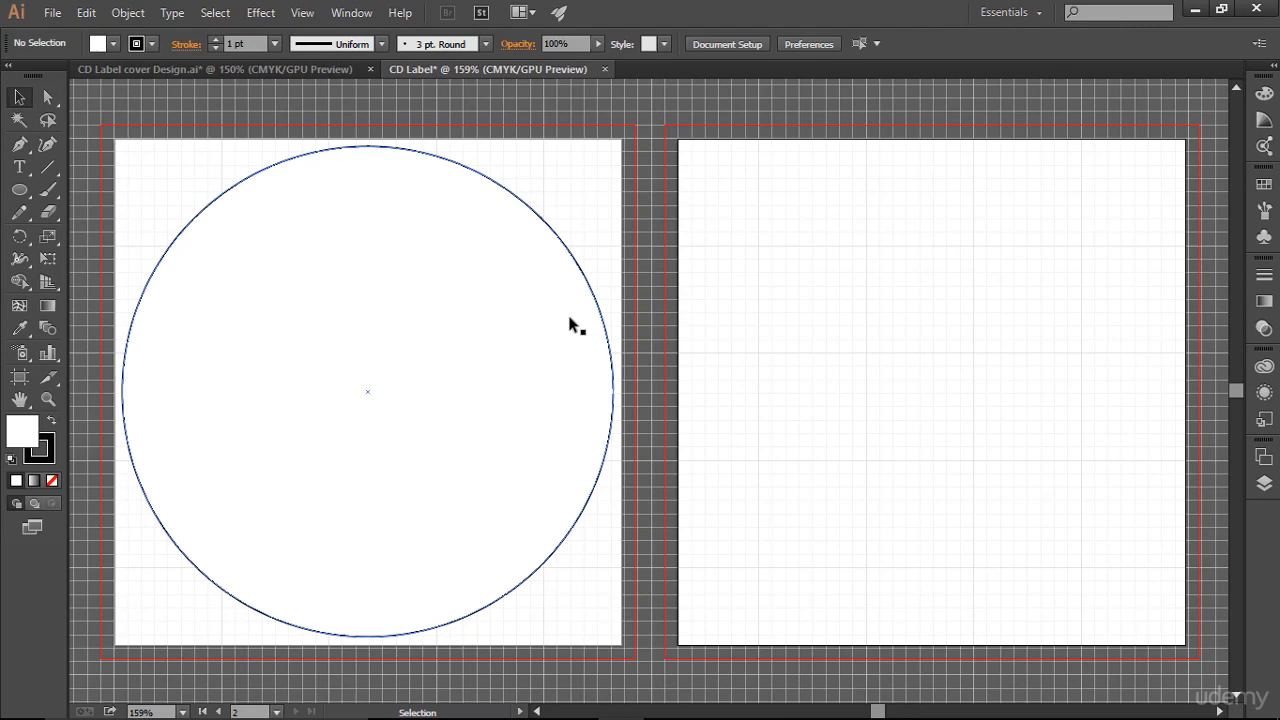
pyautogui.click(1264, 483)
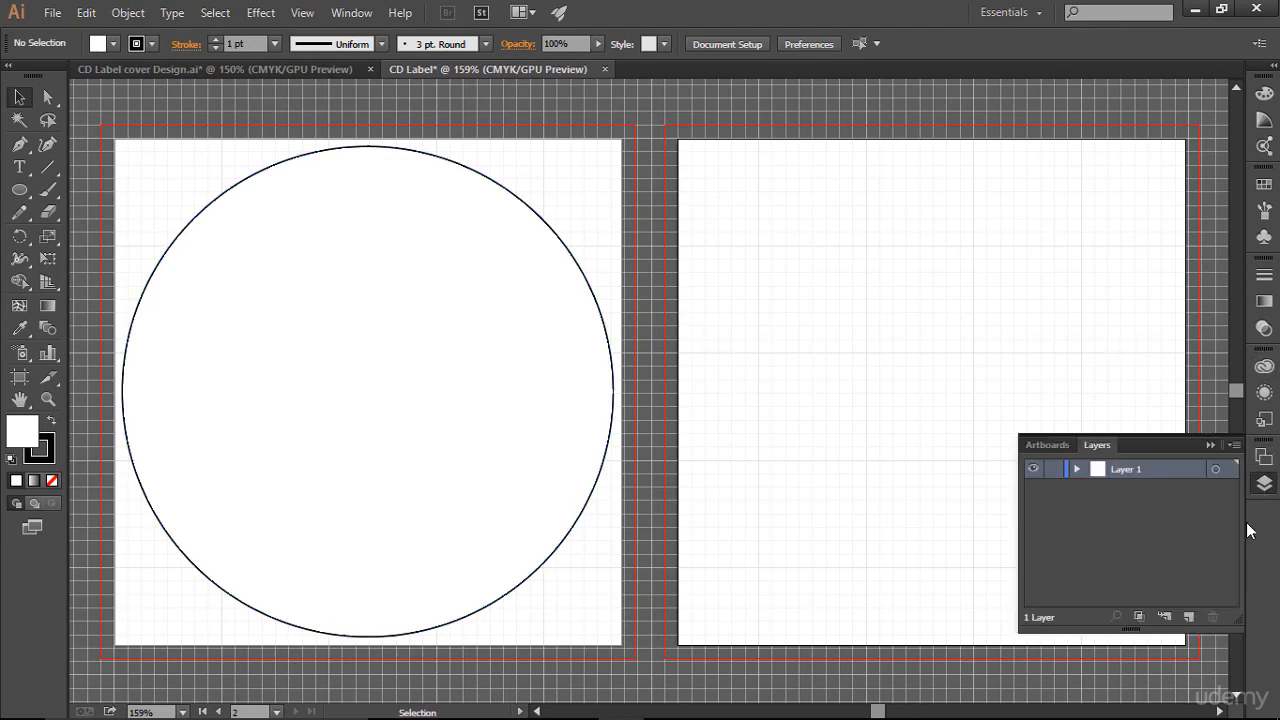
pyautogui.click(1077, 469)
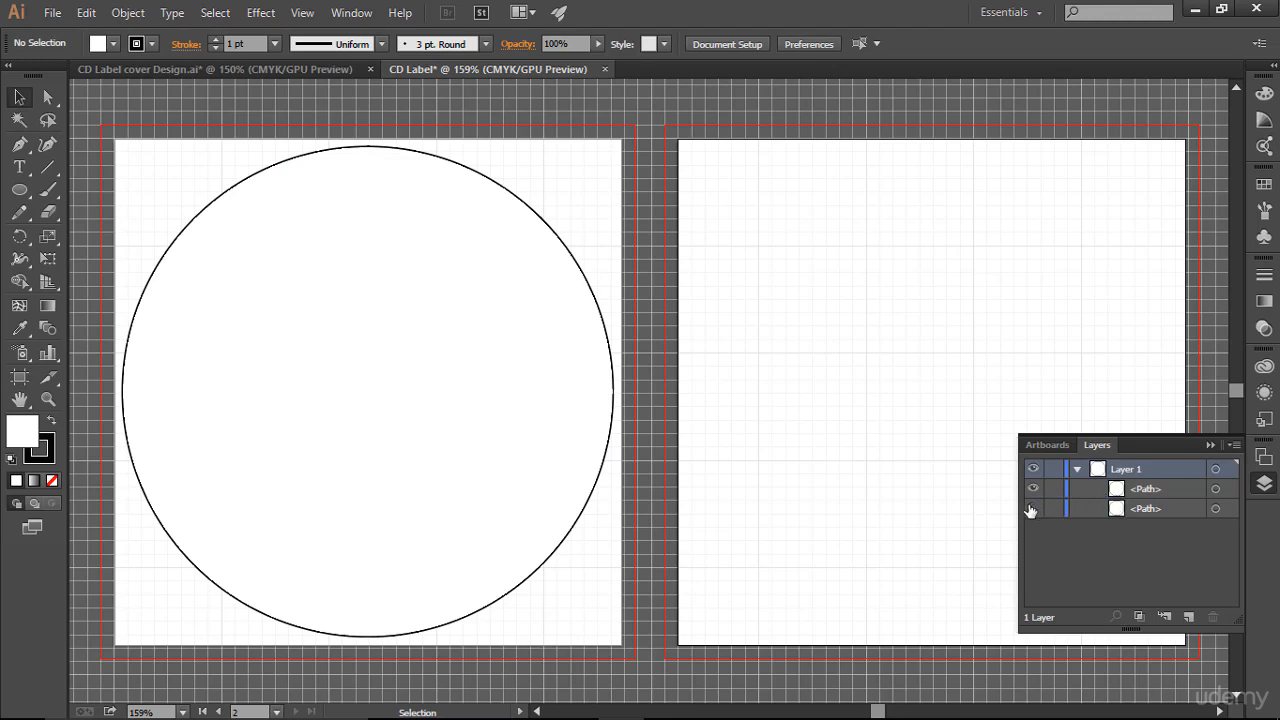
pyautogui.moveTo(1123, 511); pyautogui.dragTo(1117, 480)
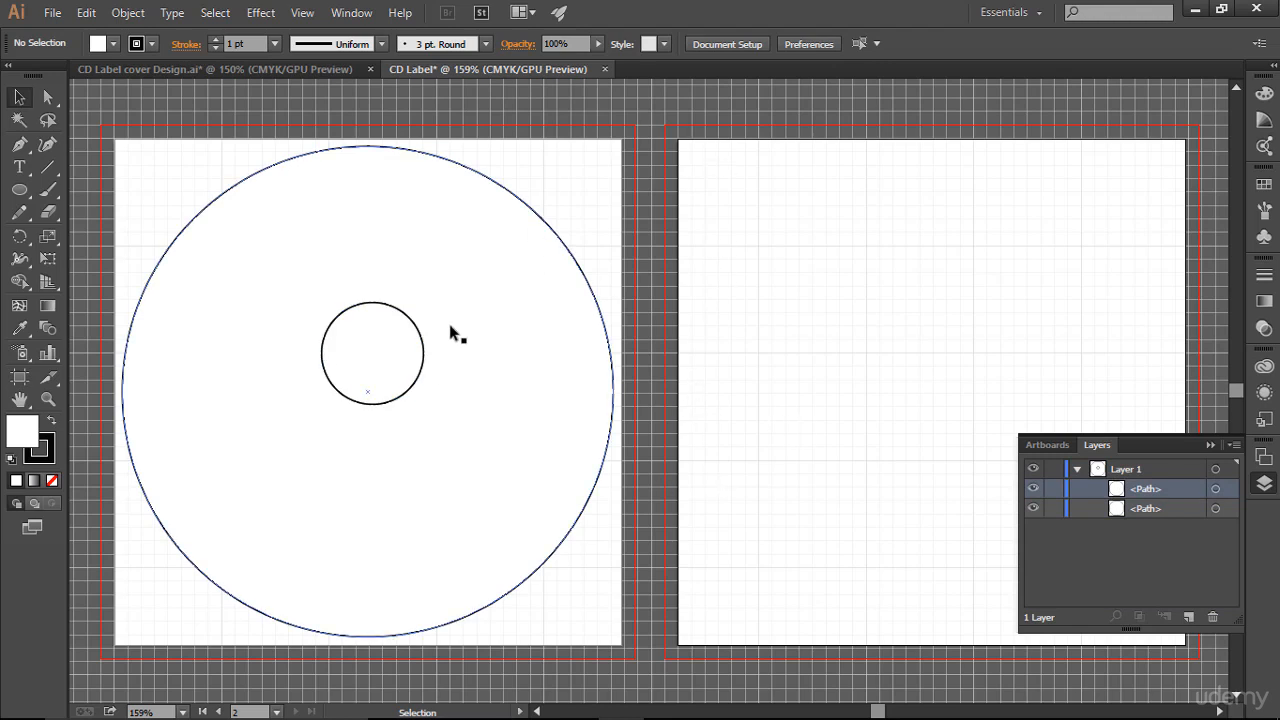
# - Center the small circle horizontally and vertically on the artboard, then deselect it
pyautogui.click(421, 336)
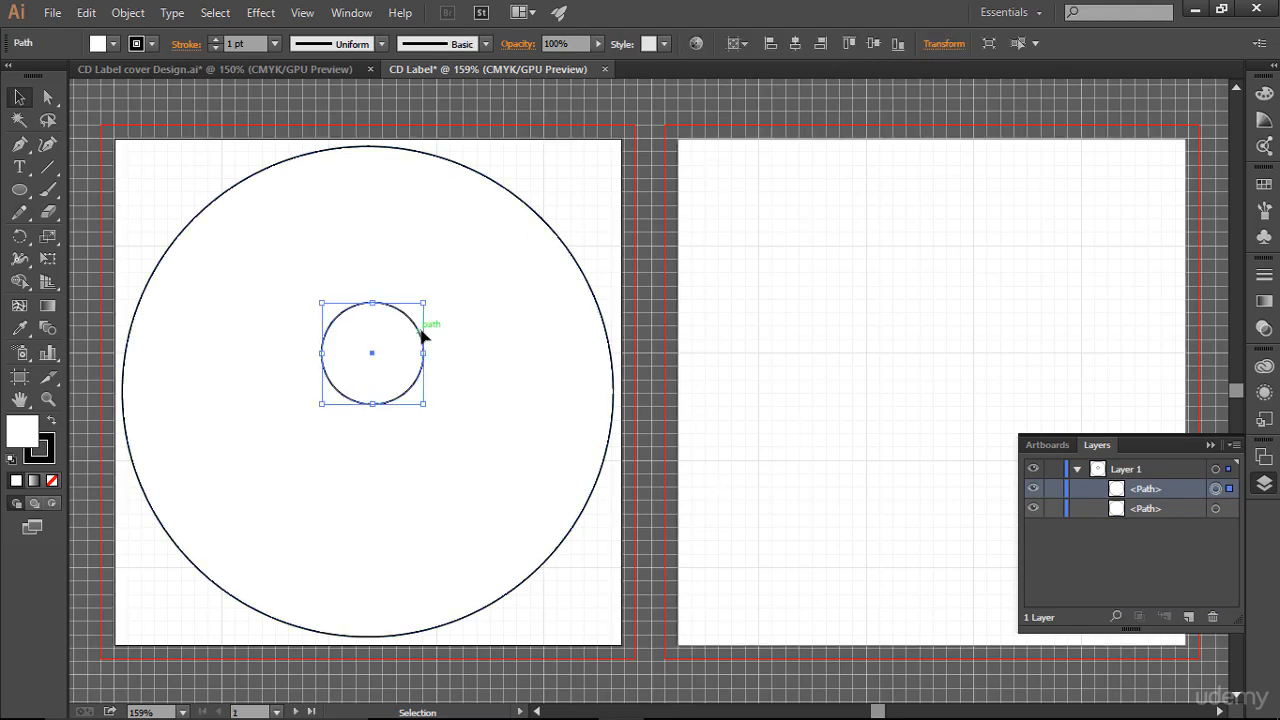
pyautogui.click(793, 44)
pyautogui.click(869, 46)
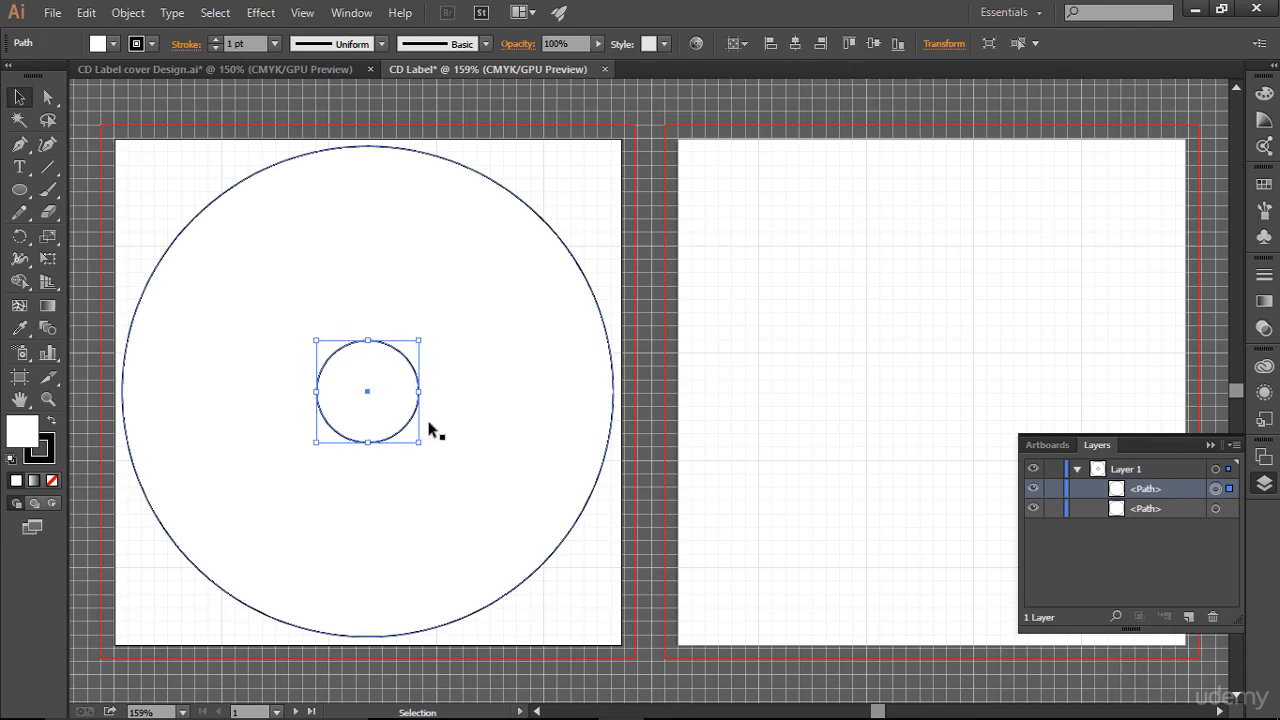
pyautogui.click(914, 362)
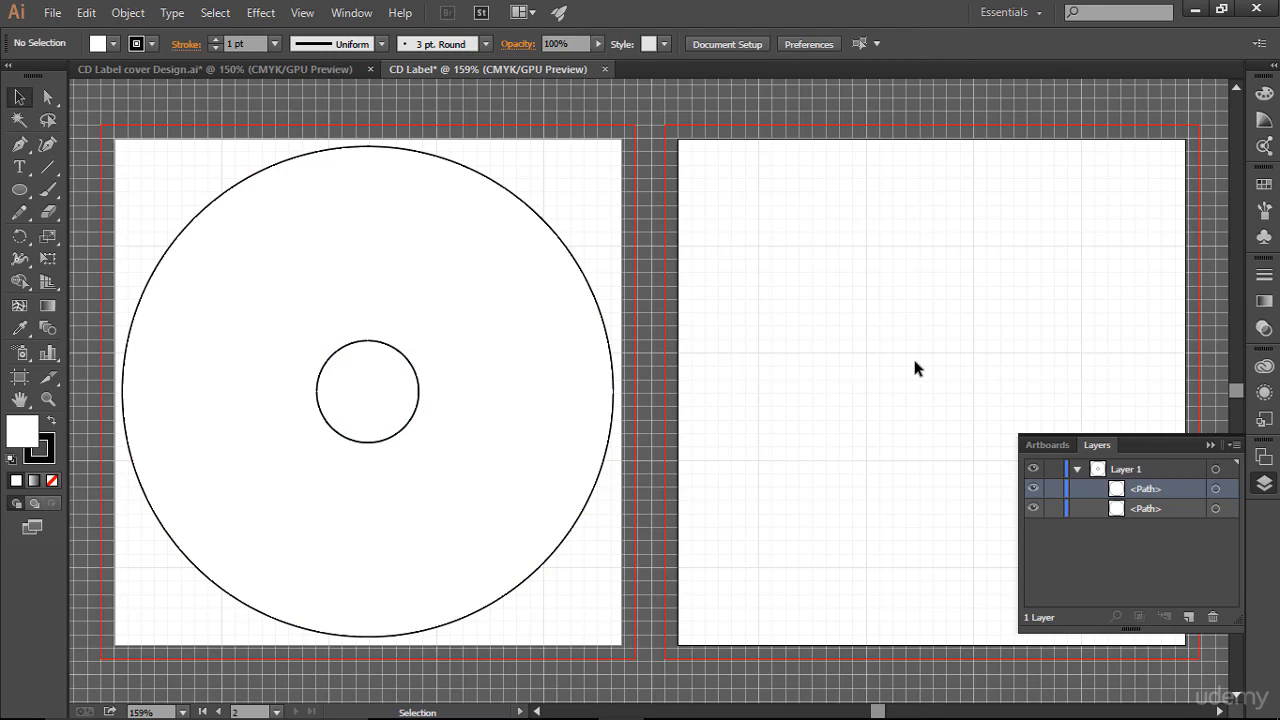
# - Select both circles and use Shape Builder to remove the inner circle, making a ring-shaped compound path, then deselect
pyautogui.moveTo(200, 140); pyautogui.dragTo(606, 586)
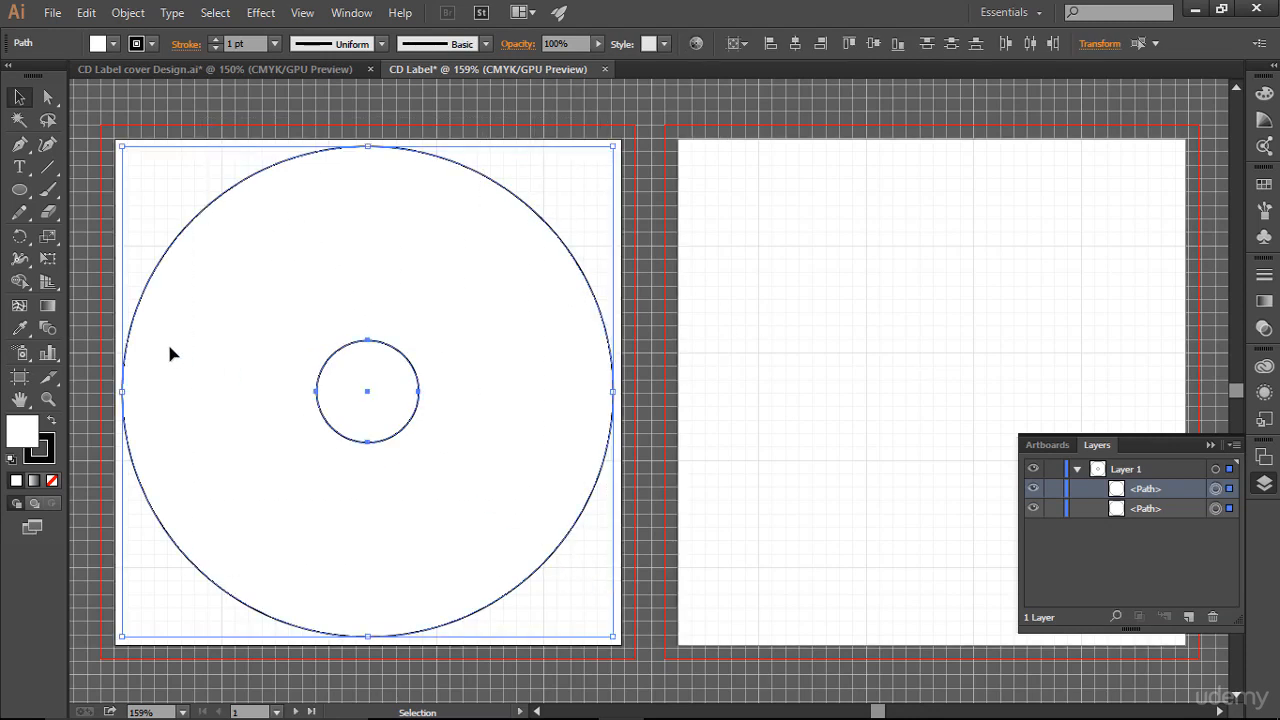
pyautogui.click(19, 281)
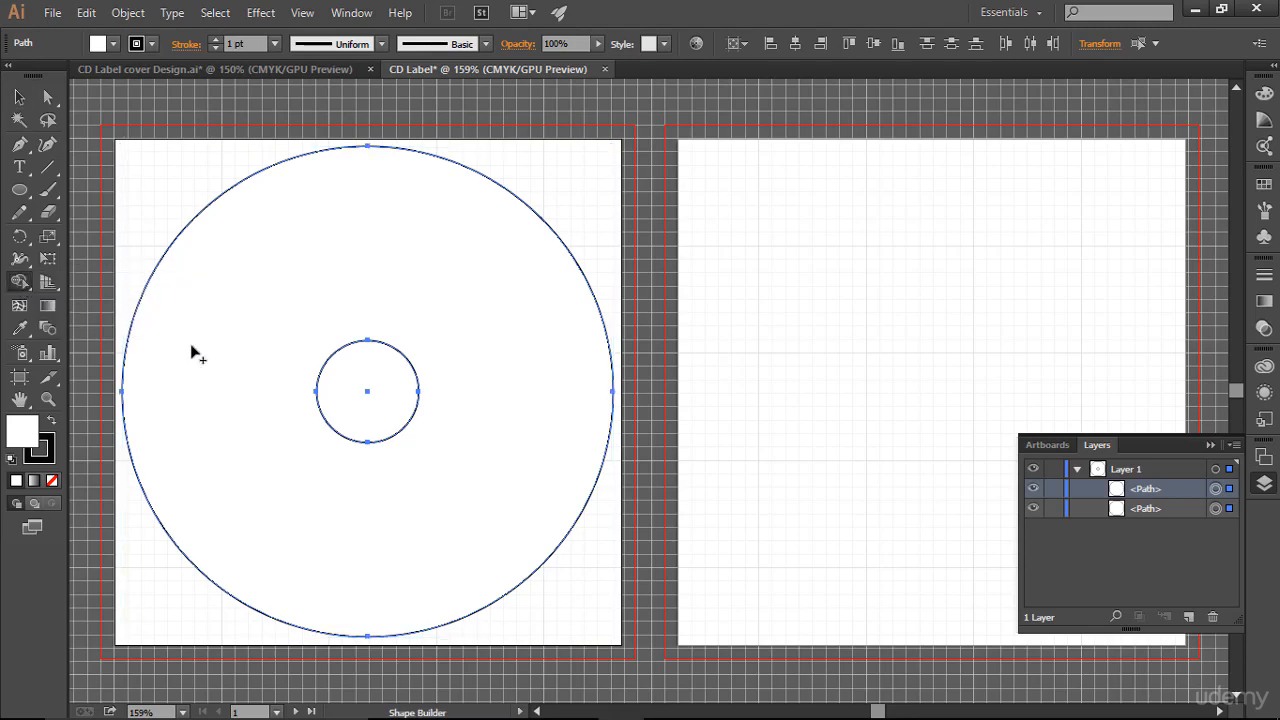
pyautogui.keyDown('alt'); pyautogui.click(375, 382); pyautogui.keyUp('alt')
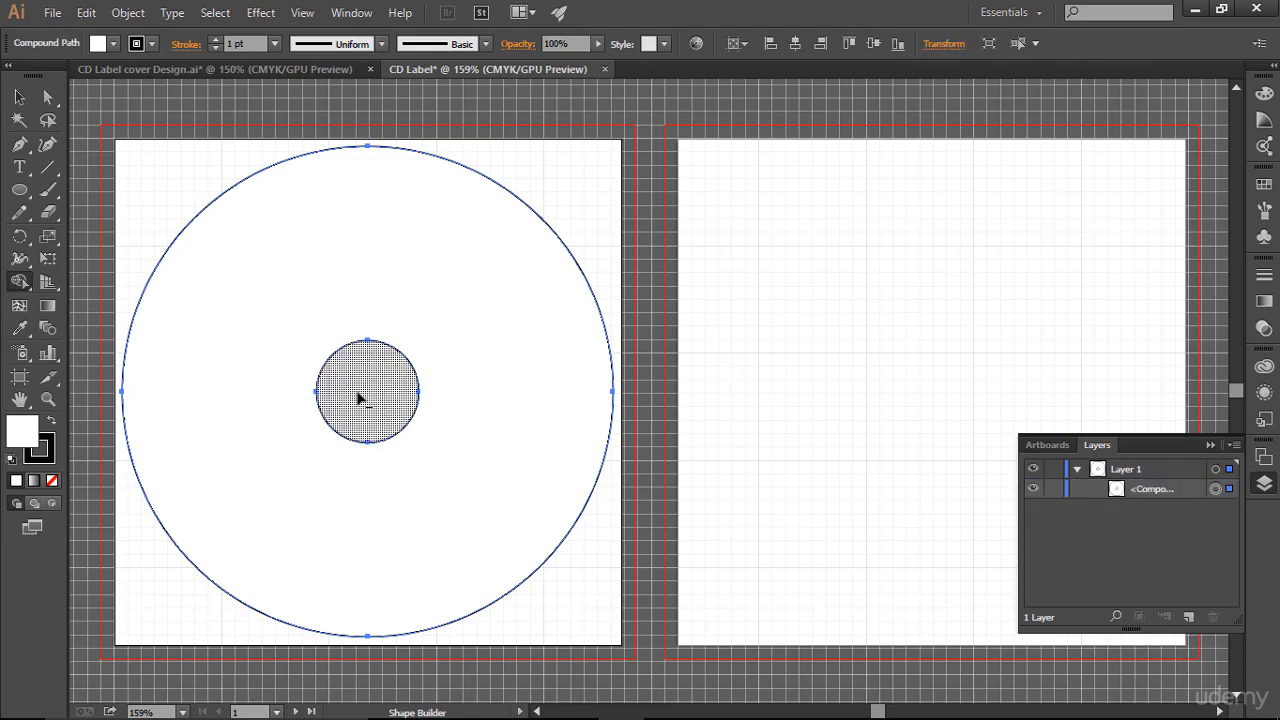
pyautogui.click(22, 98)
pyautogui.click(804, 320)
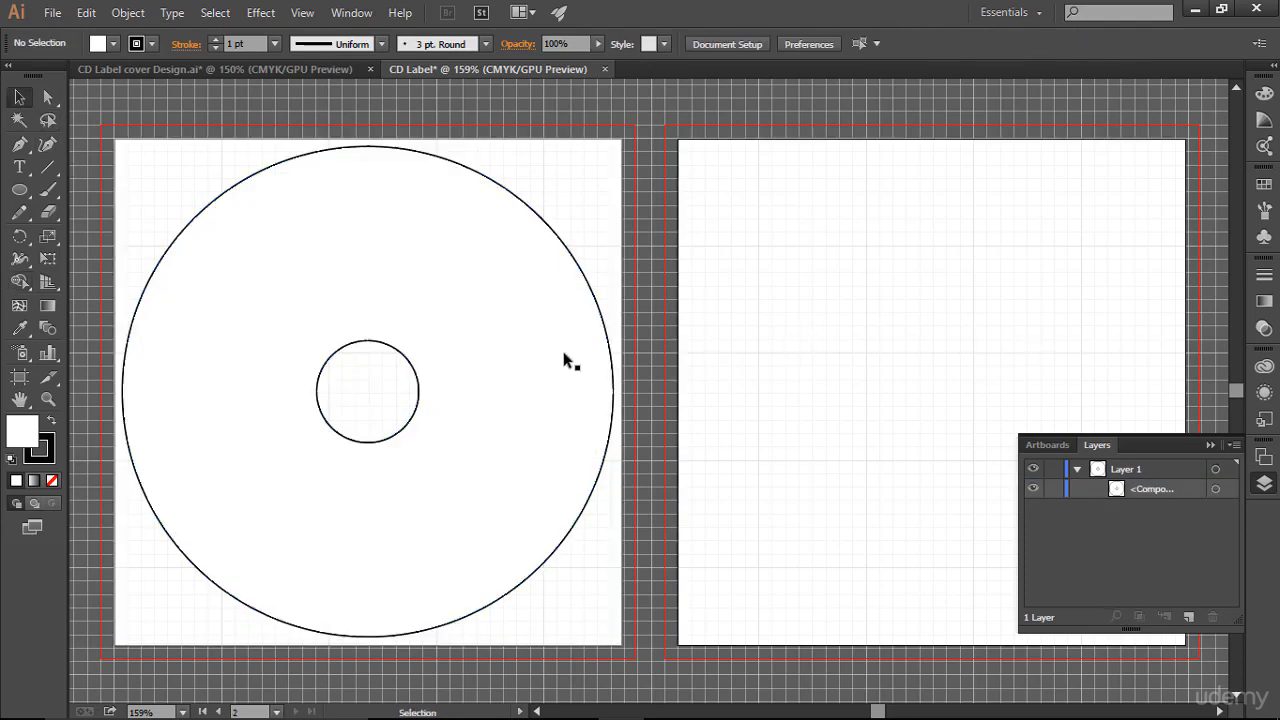
pyautogui.moveTo(566, 360); pyautogui.dragTo(928, 405)
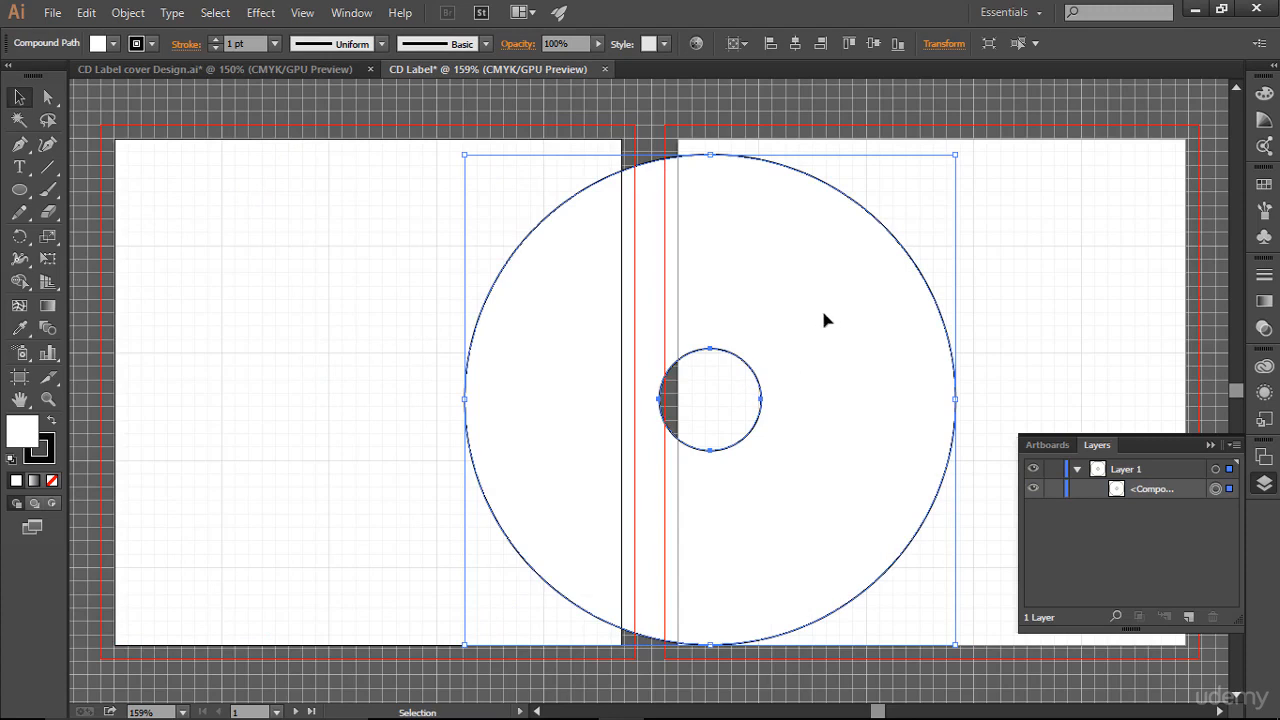
pyautogui.moveTo(823, 320); pyautogui.dragTo(657, 410)
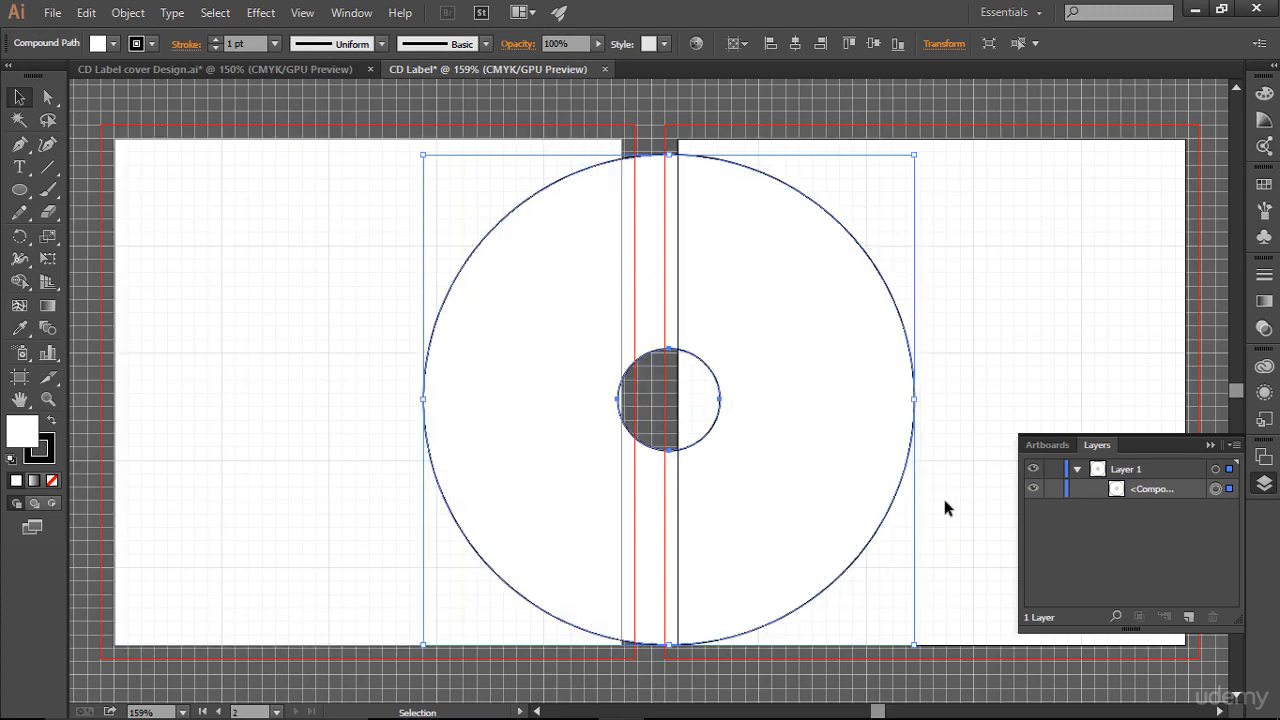
pyautogui.hotkey('ctrl', 'z')
pyautogui.hotkey('ctrl', 'z')
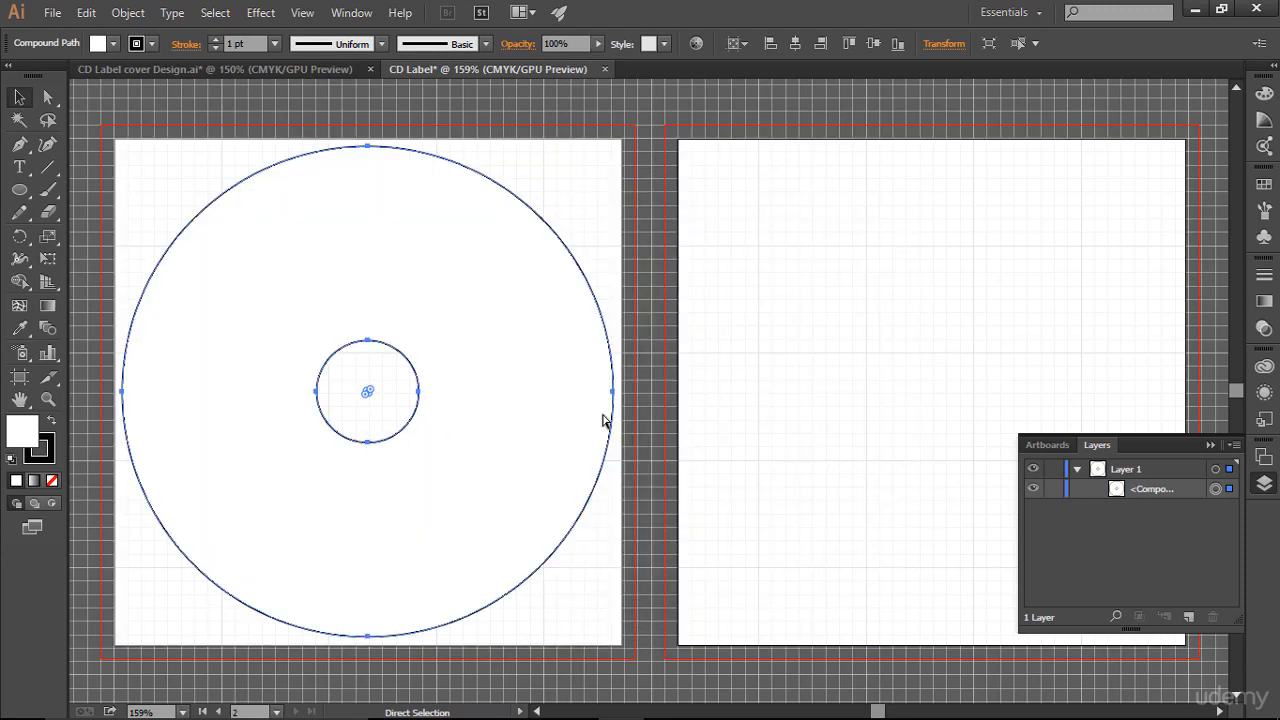
pyautogui.click(907, 395)
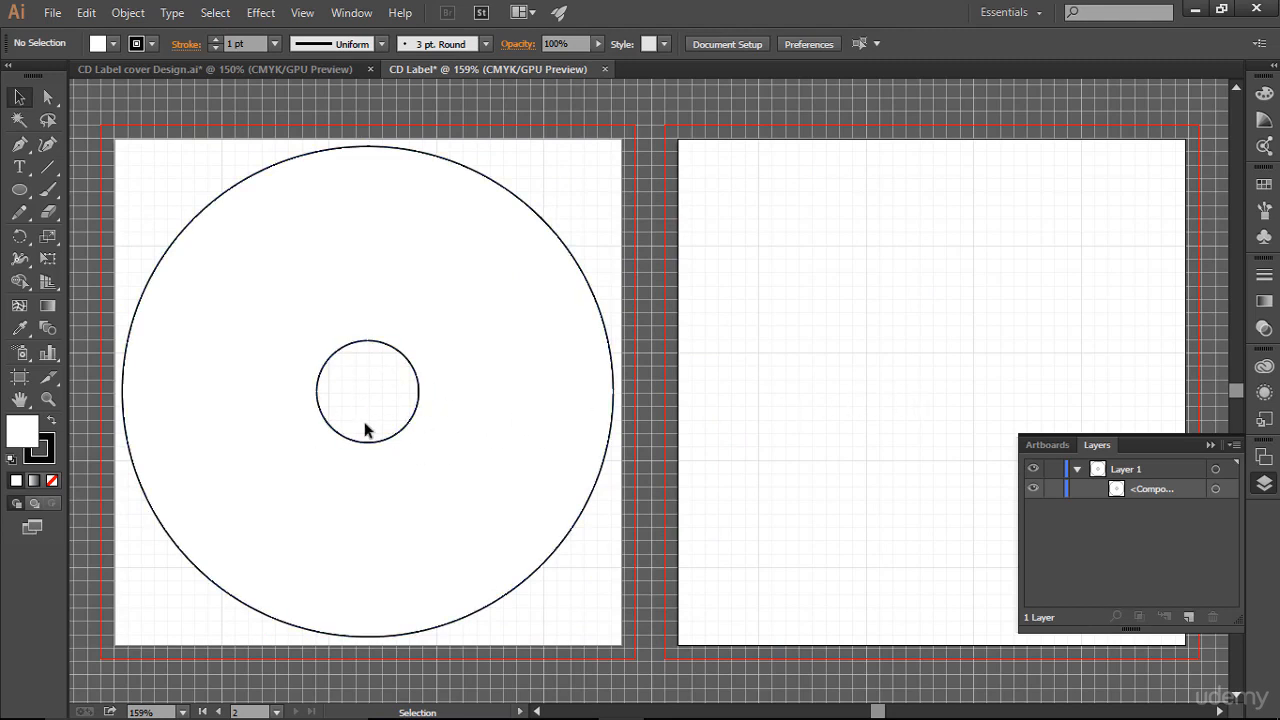
# - Switch to the CD Label cover Design document and hide the two disc-outline groups in its Layers
pyautogui.click(419, 379)
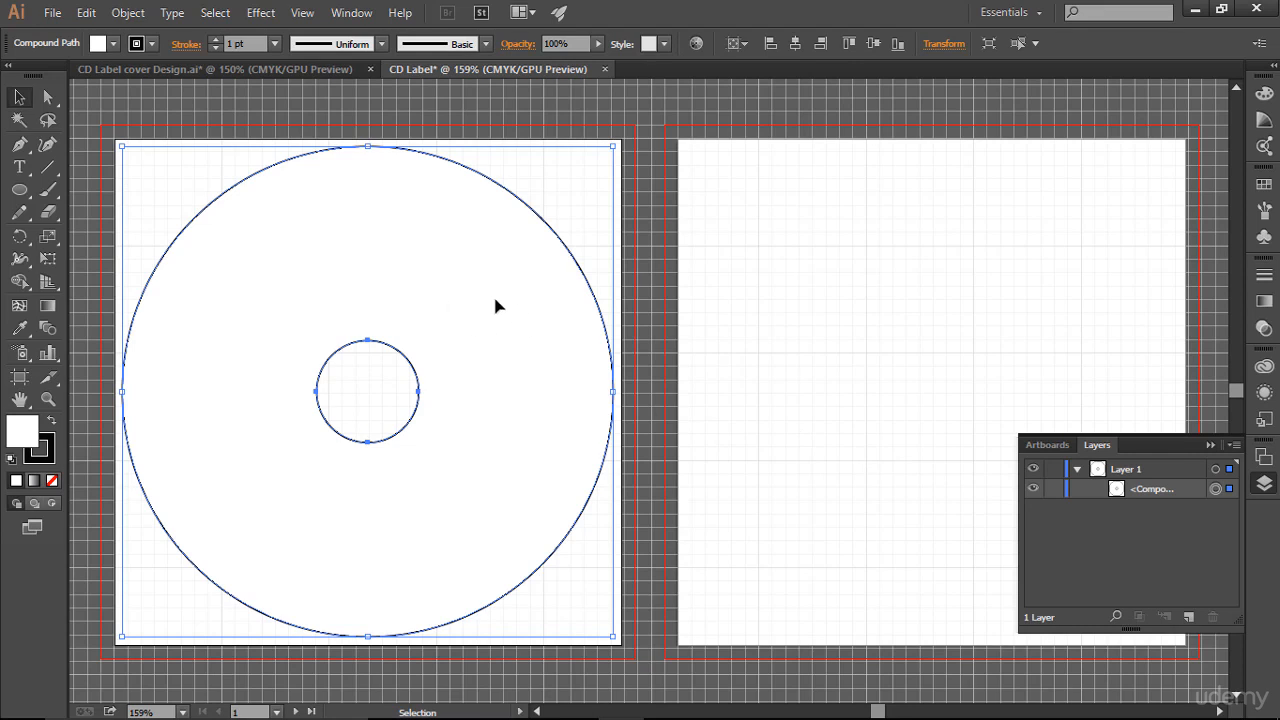
pyautogui.click(243, 67)
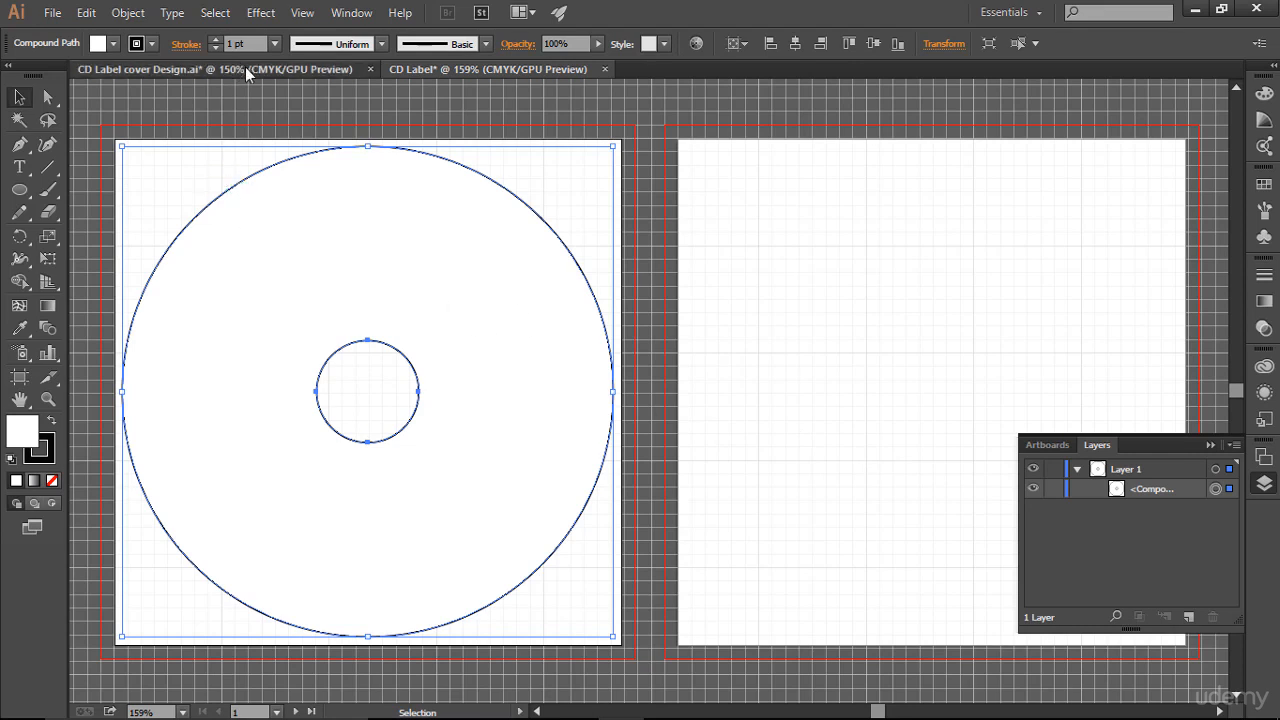
pyautogui.click(1209, 445)
pyautogui.click(1264, 460)
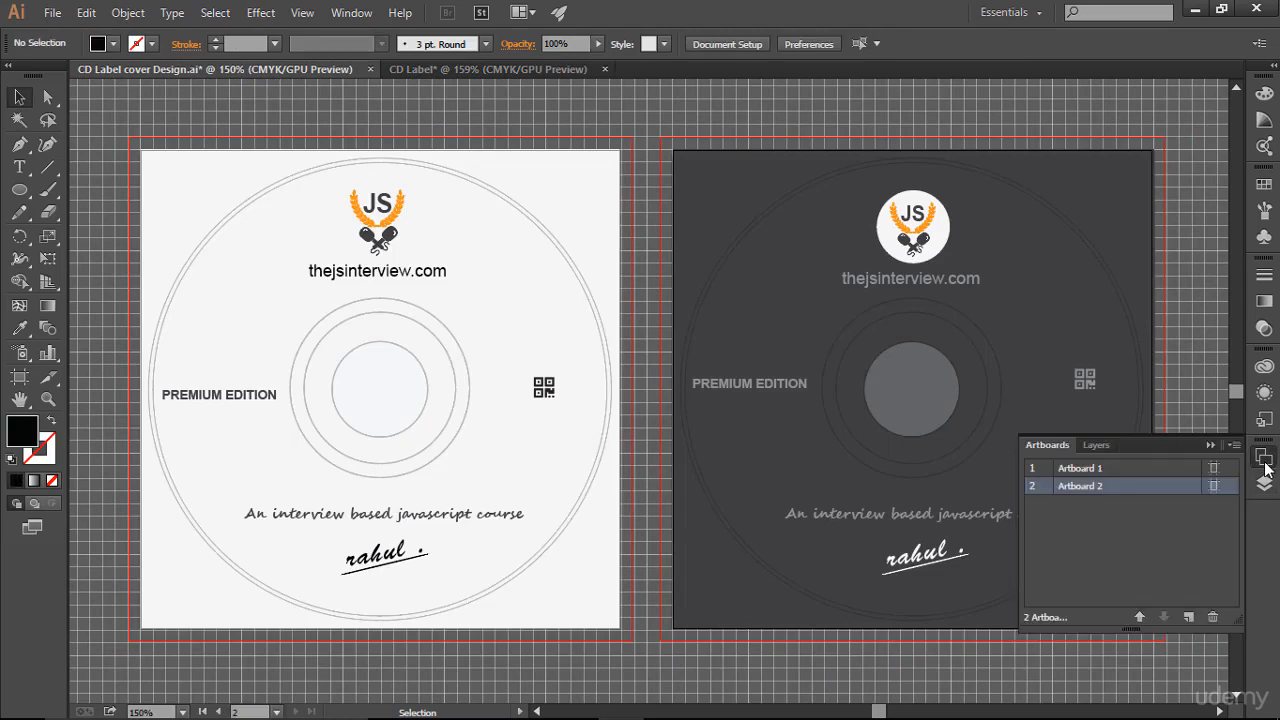
pyautogui.click(1100, 446)
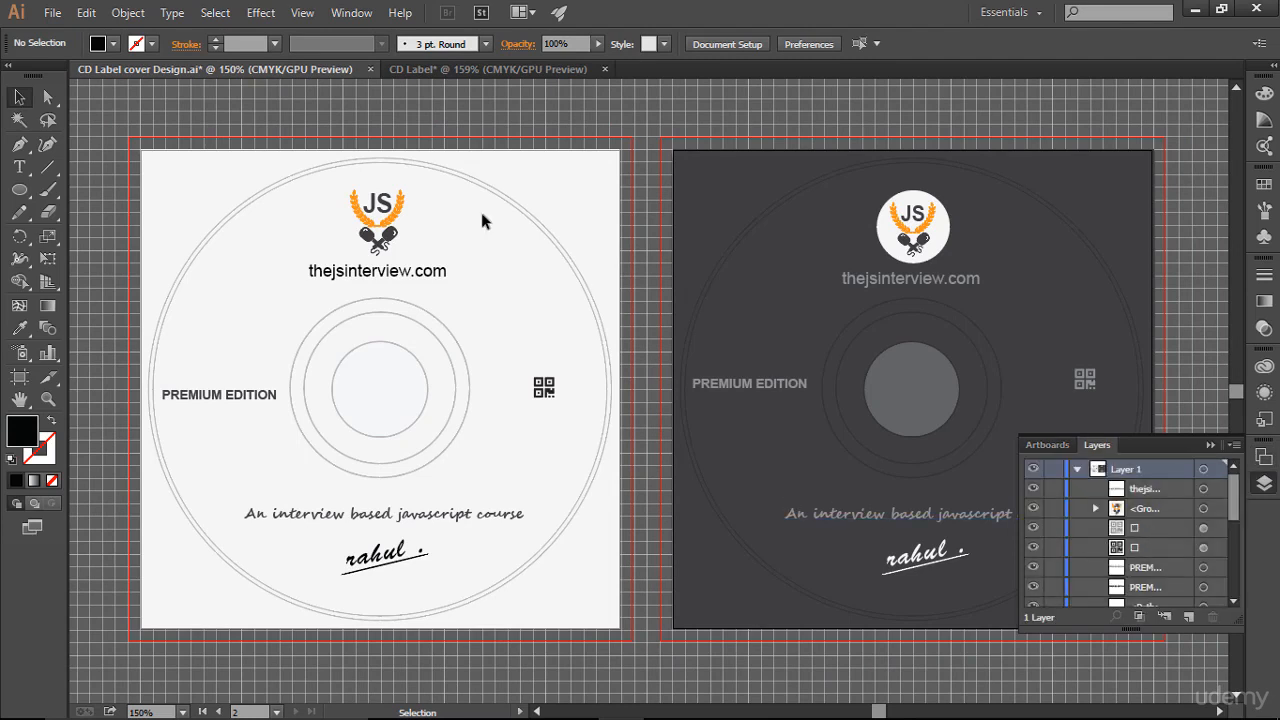
pyautogui.scroll(-5, 1137, 574)
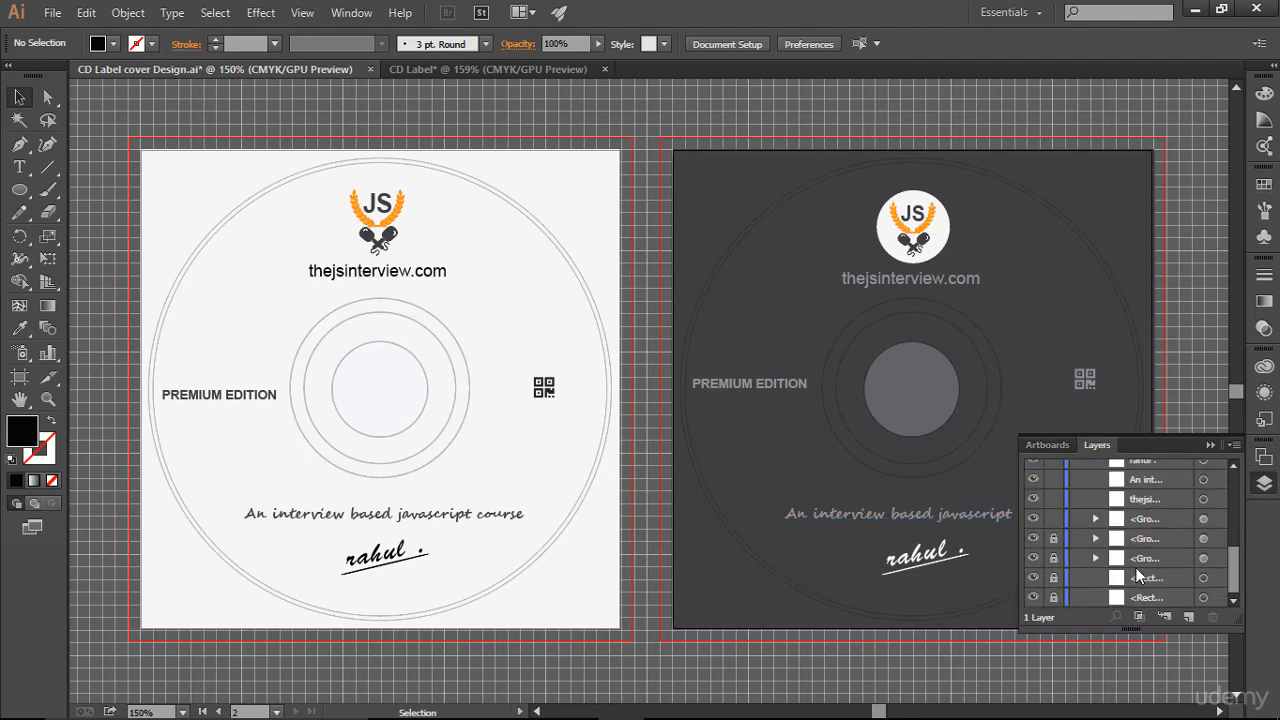
pyautogui.click(1033, 558)
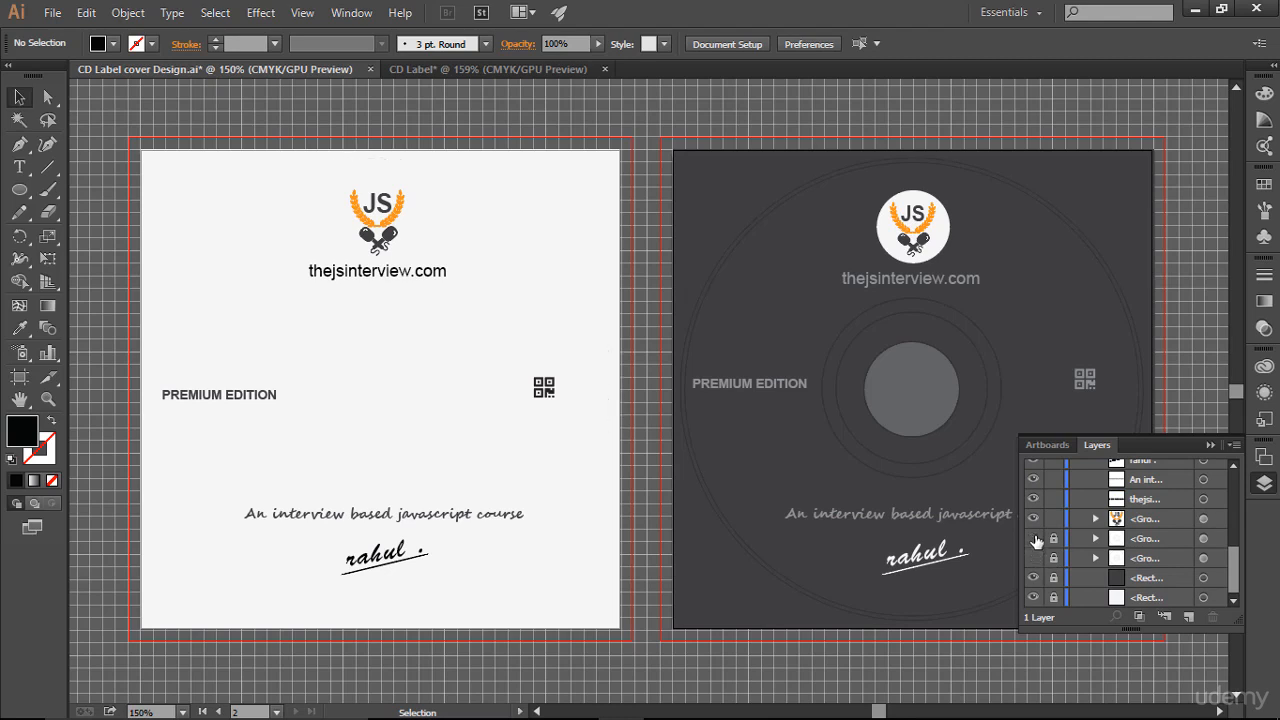
pyautogui.click(1035, 539)
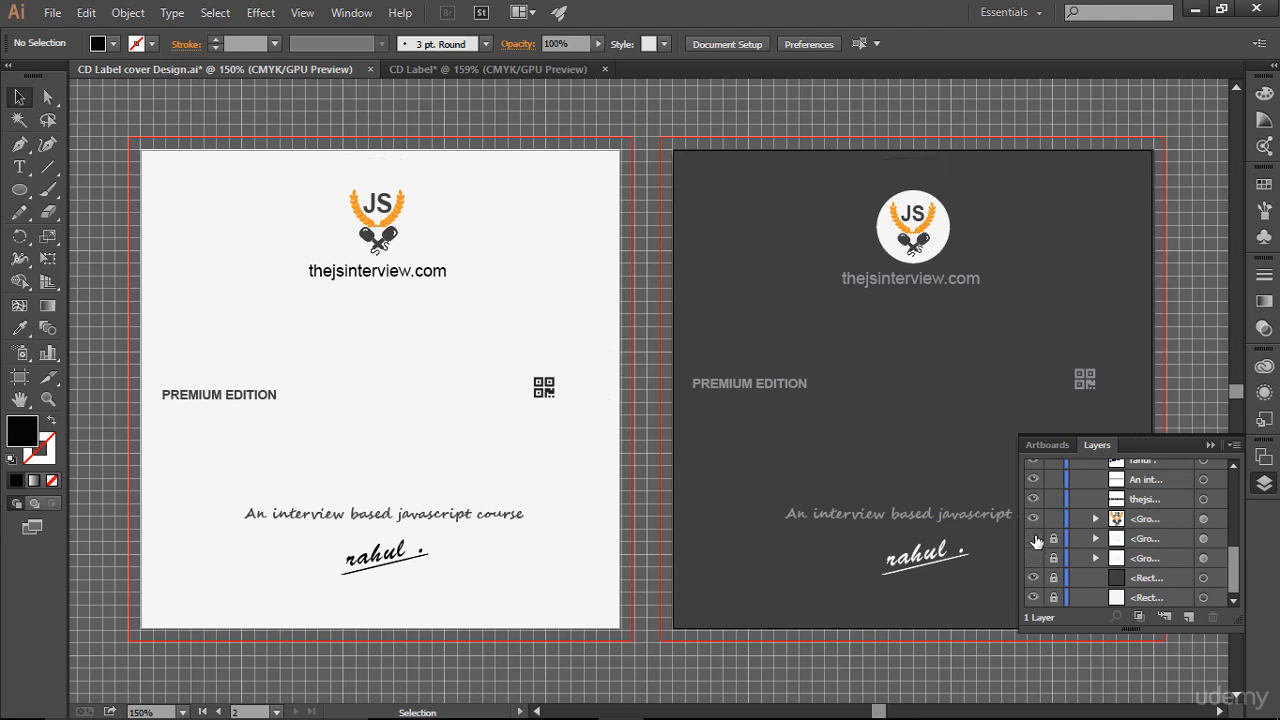
pyautogui.click(1209, 445)
# - Export the first artboard with Save for Web as a JPEG named CD-Label-cover-Design-Light.jpg
pyautogui.click(533, 199)
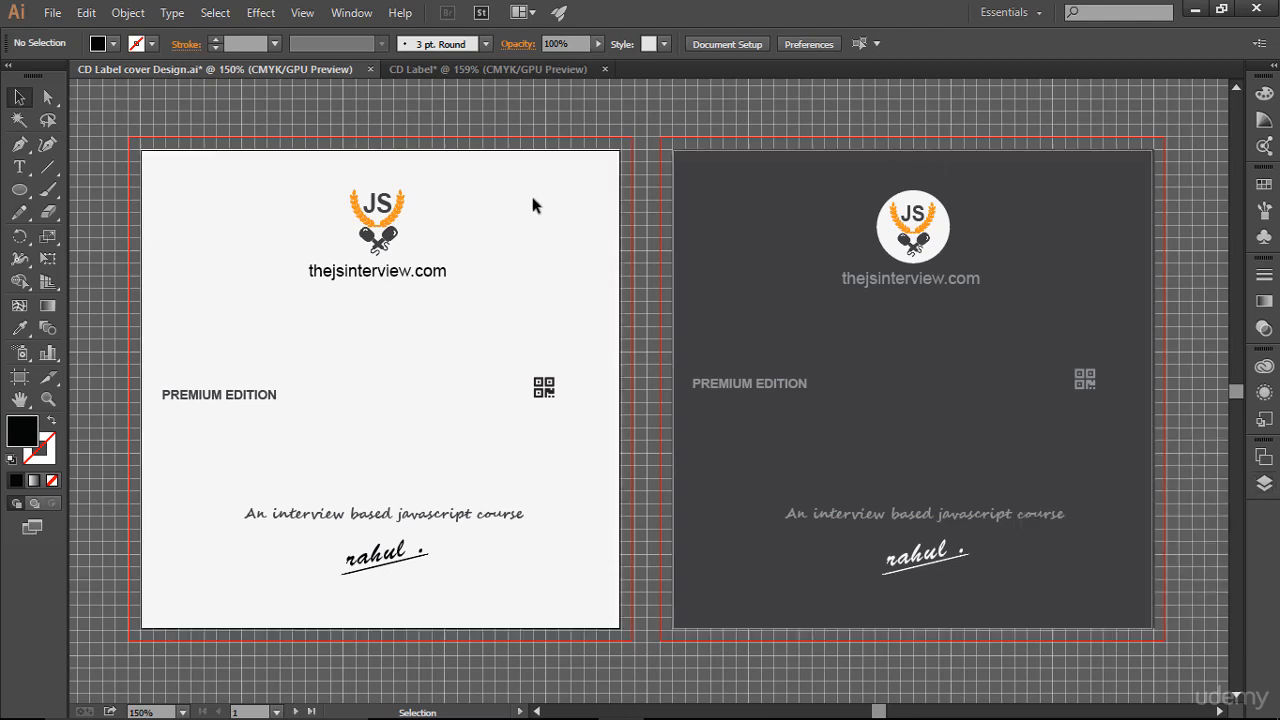
pyautogui.click(52, 12)
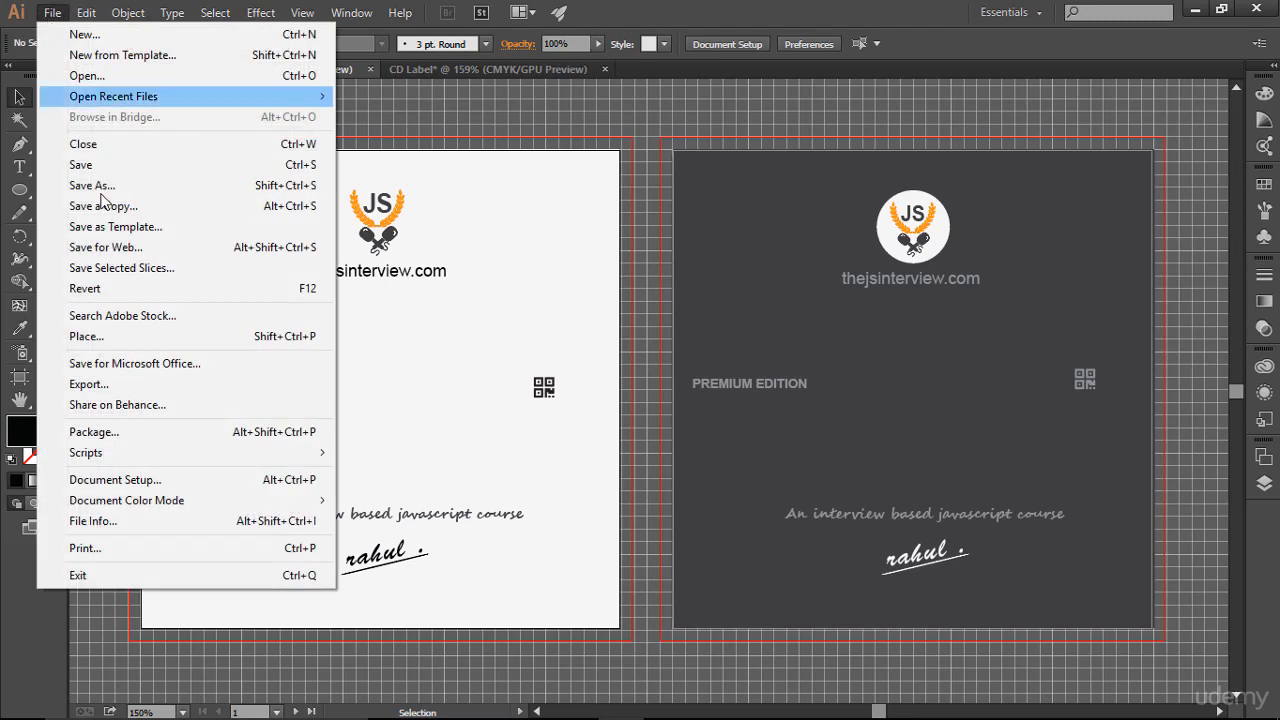
pyautogui.click(123, 253)
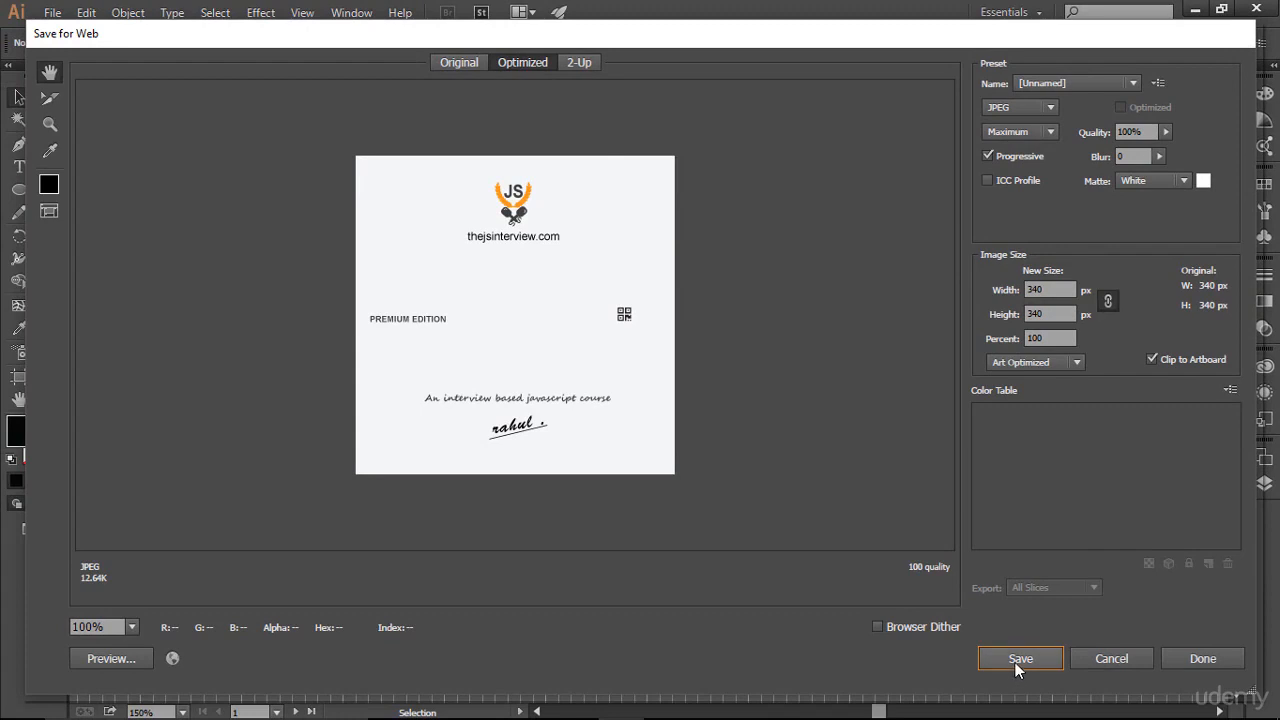
pyautogui.click(1015, 662)
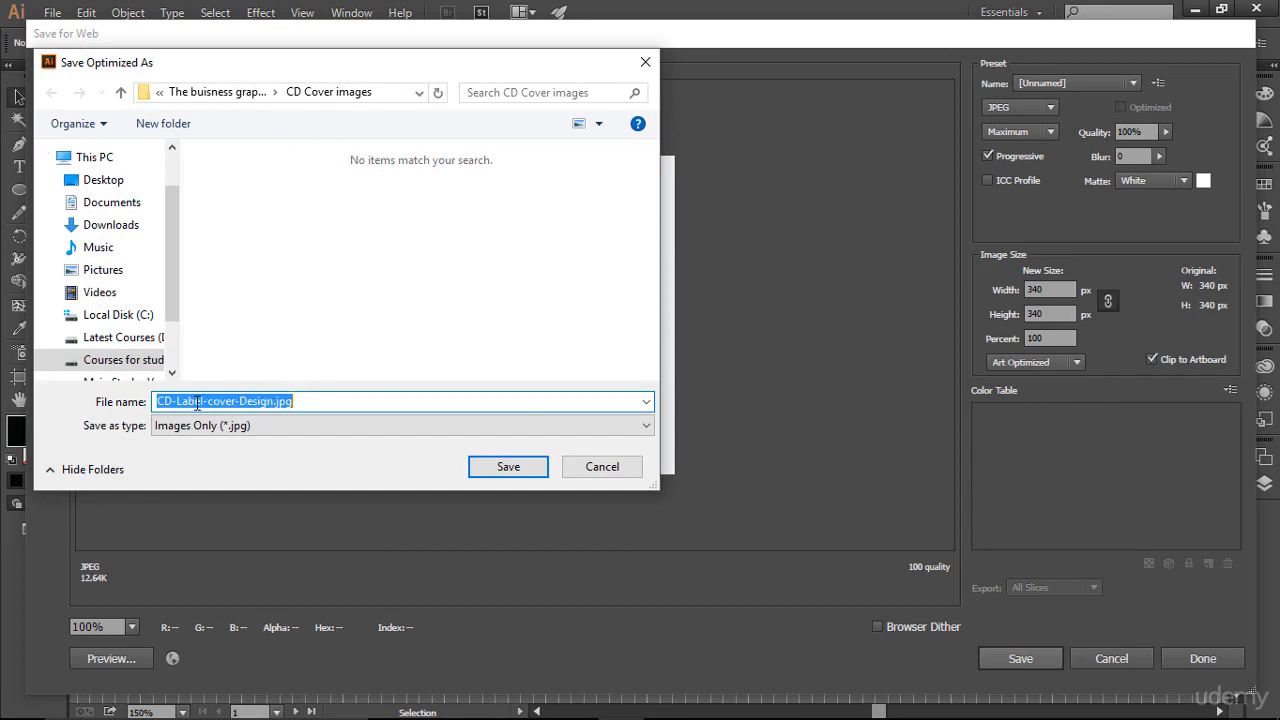
pyautogui.click(273, 401)
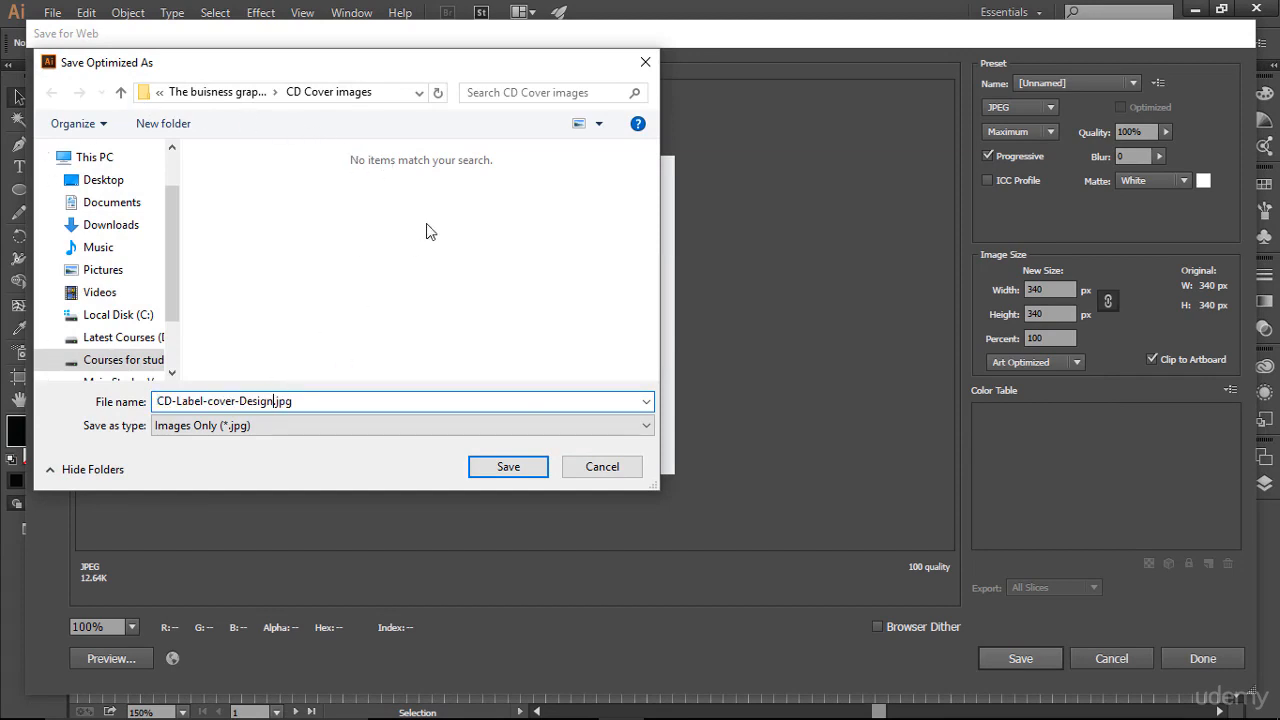
pyautogui.write('Light')
pyautogui.click(505, 470)
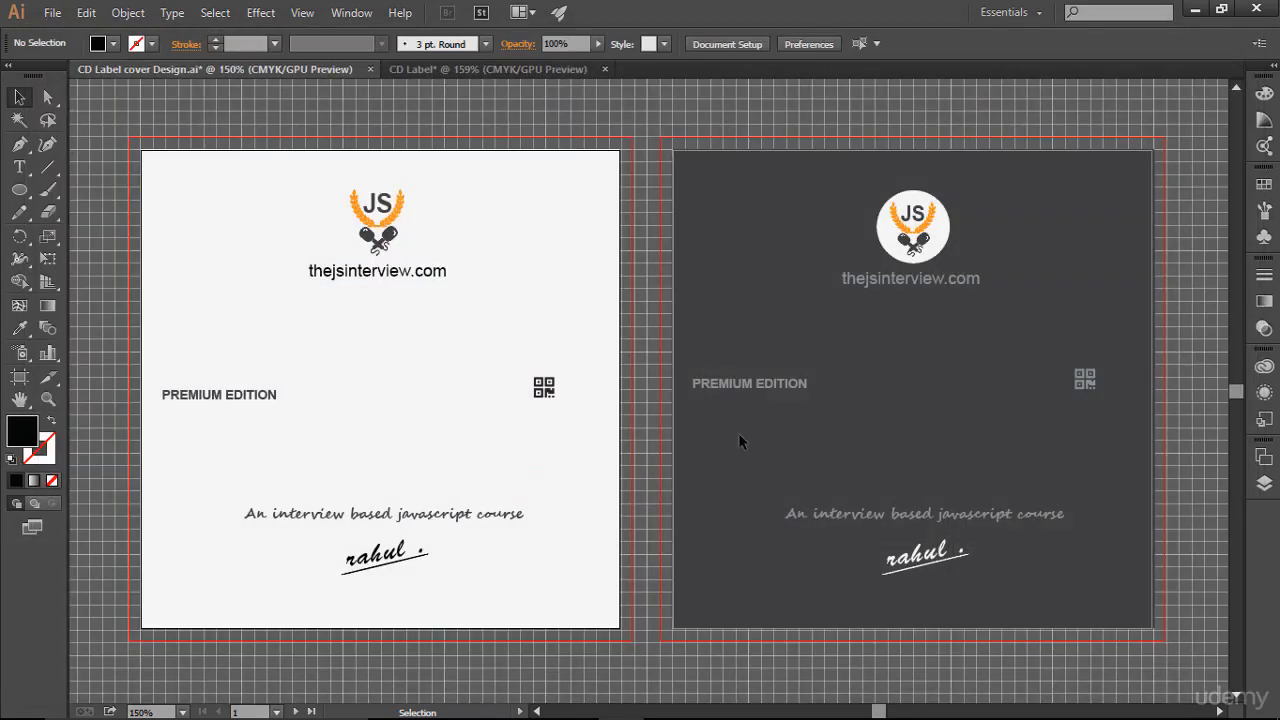
# - Export the second artboard with Save for Web as a JPEG named CD-Label-cover-Design-dark.jpg
pyautogui.click(845, 371)
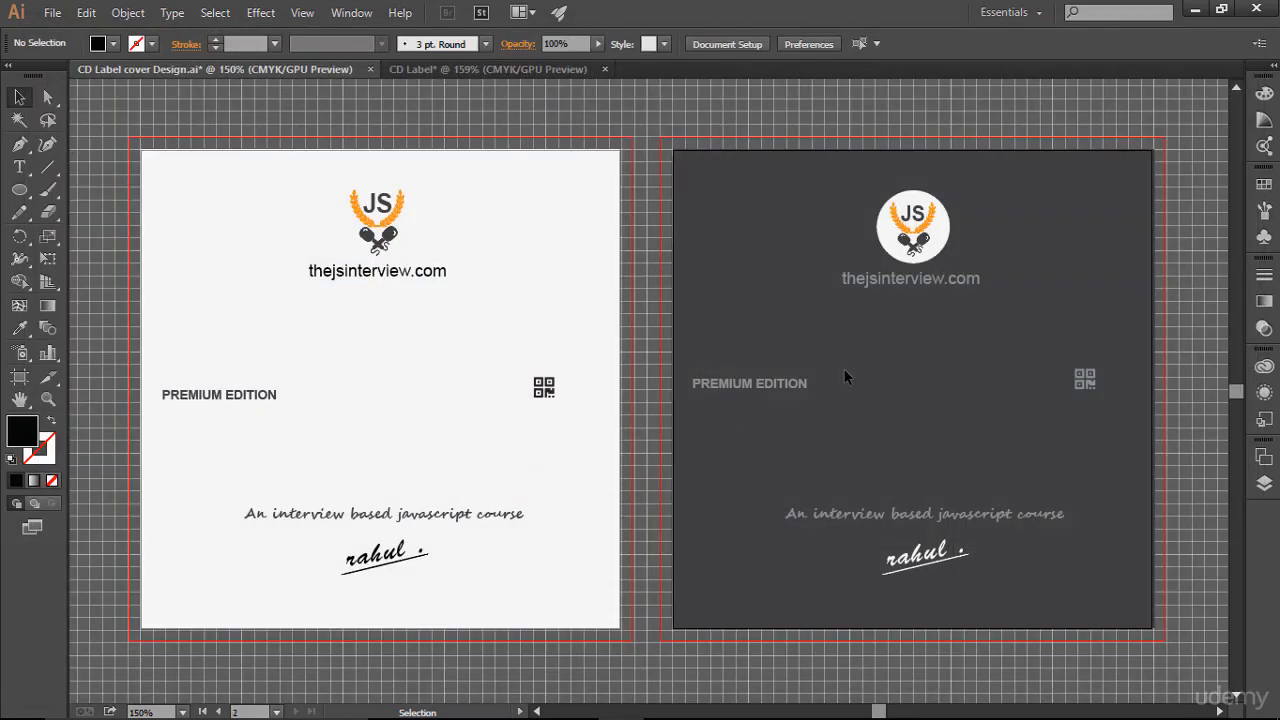
pyautogui.click(52, 12)
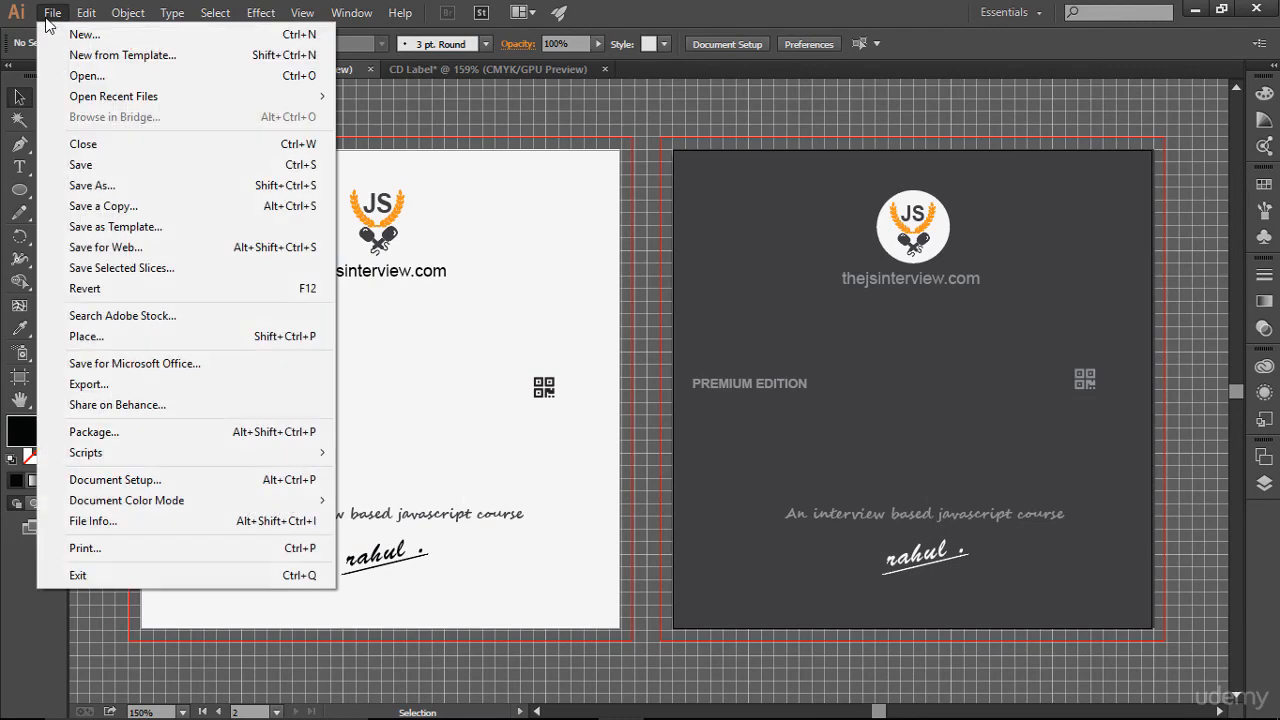
pyautogui.click(127, 245)
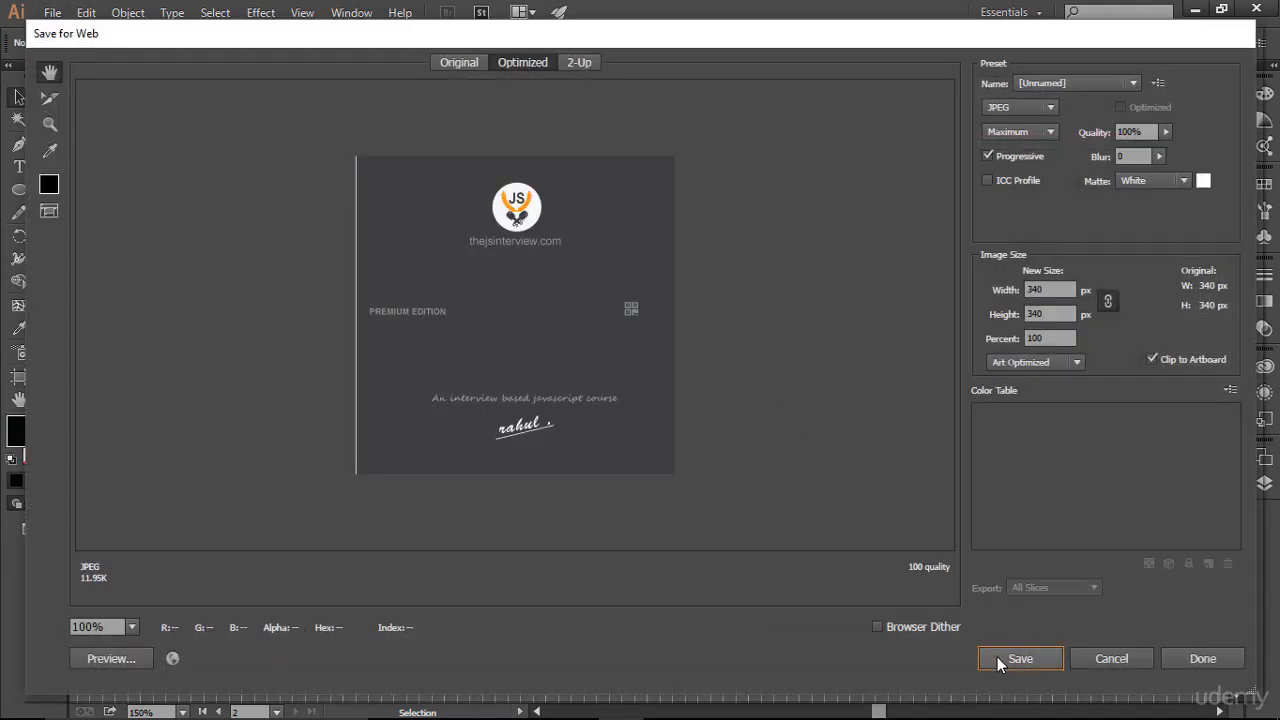
pyautogui.click(999, 657)
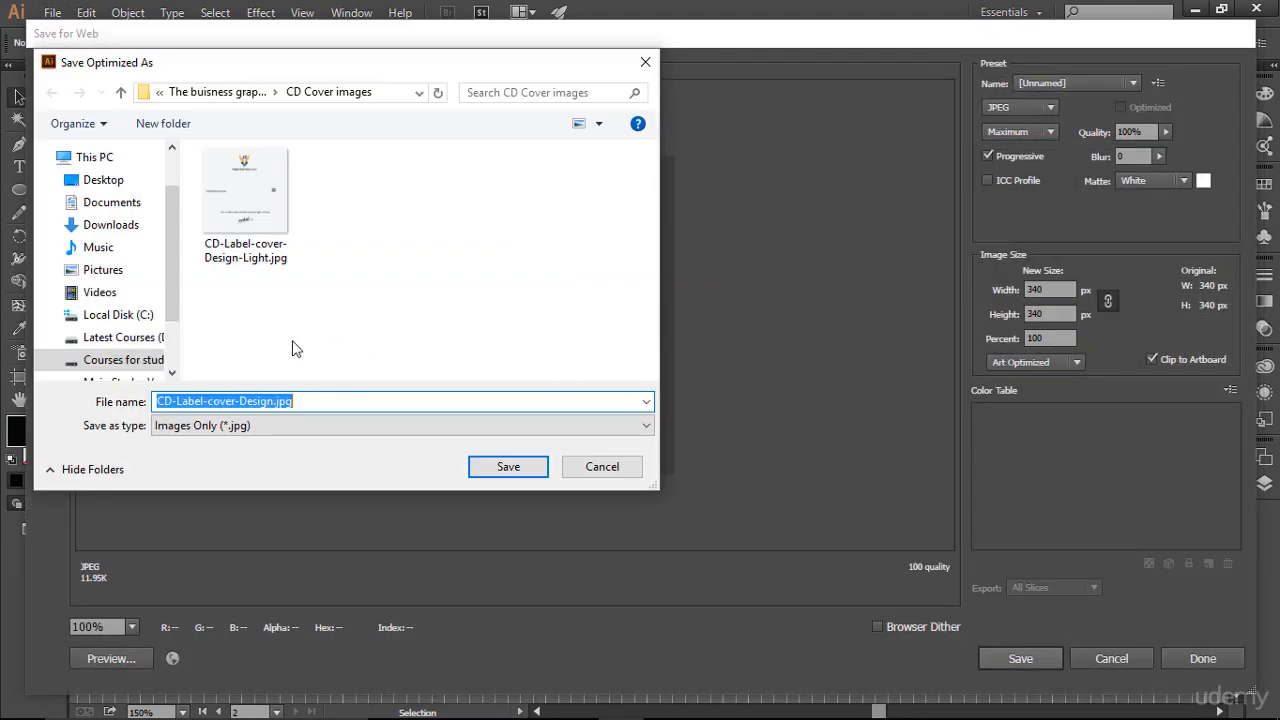
pyautogui.click(275, 403)
pyautogui.write('dark')
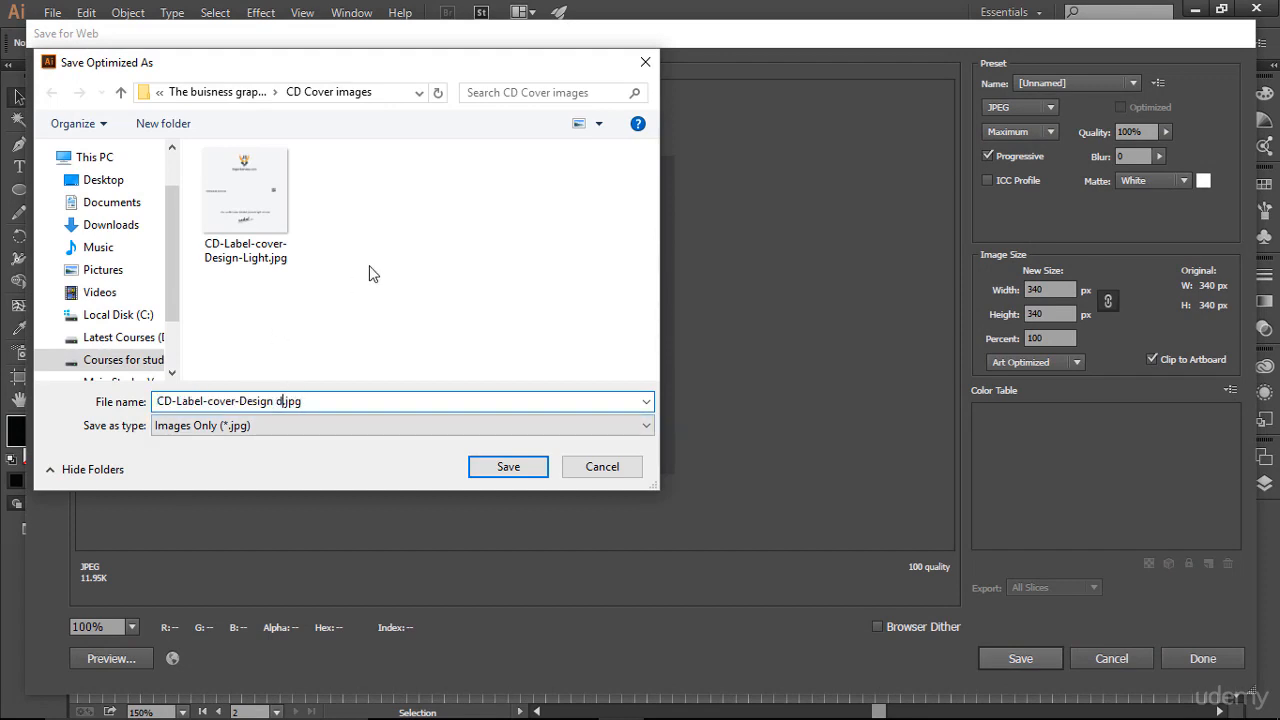
pyautogui.click(516, 470)
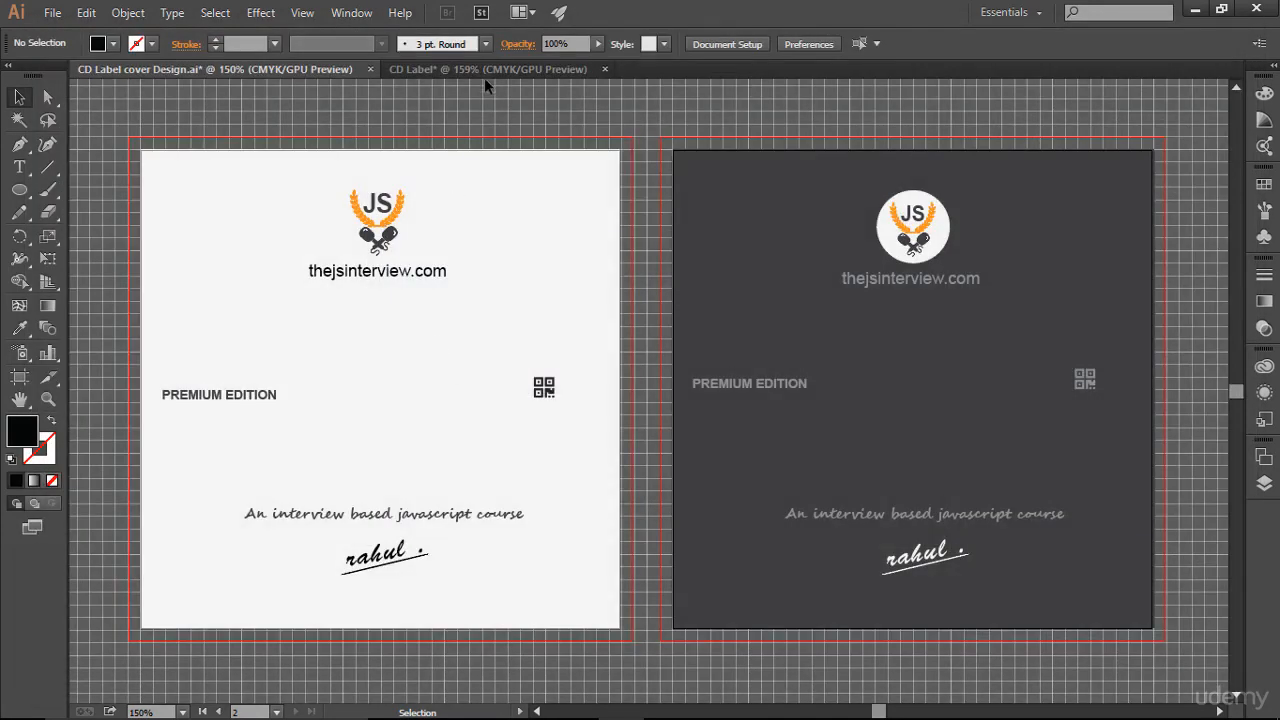
# - Open CD-Label-cover-Design-Light.jpg and drag its image into the CD Label document onto the first artboard
pyautogui.click(494, 62)
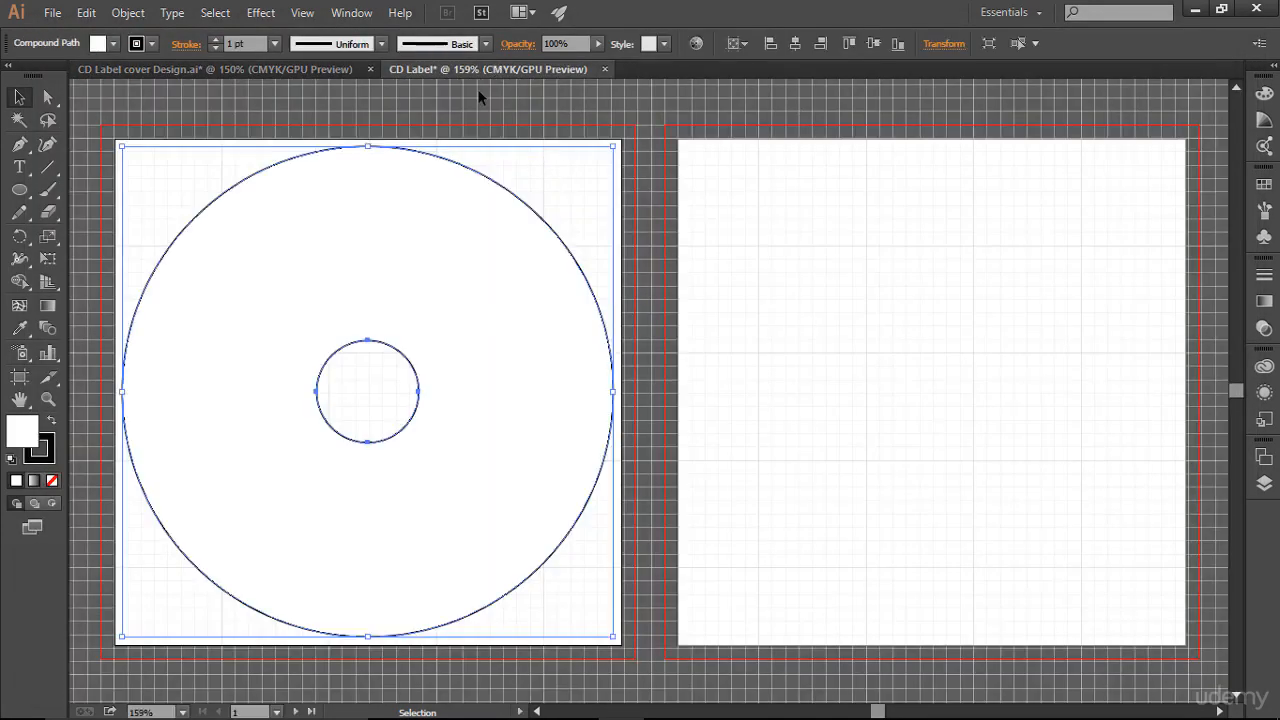
pyautogui.click(479, 96)
pyautogui.click(52, 12)
pyautogui.click(85, 75)
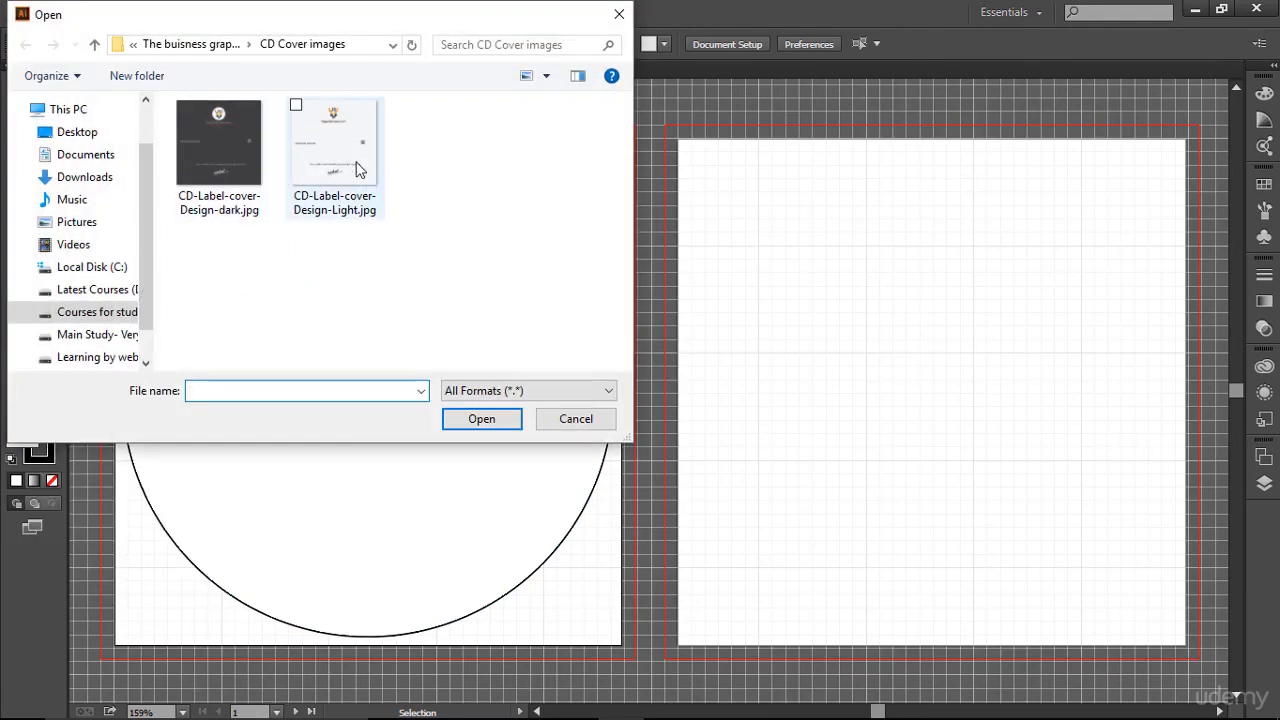
pyautogui.doubleClick(358, 170)
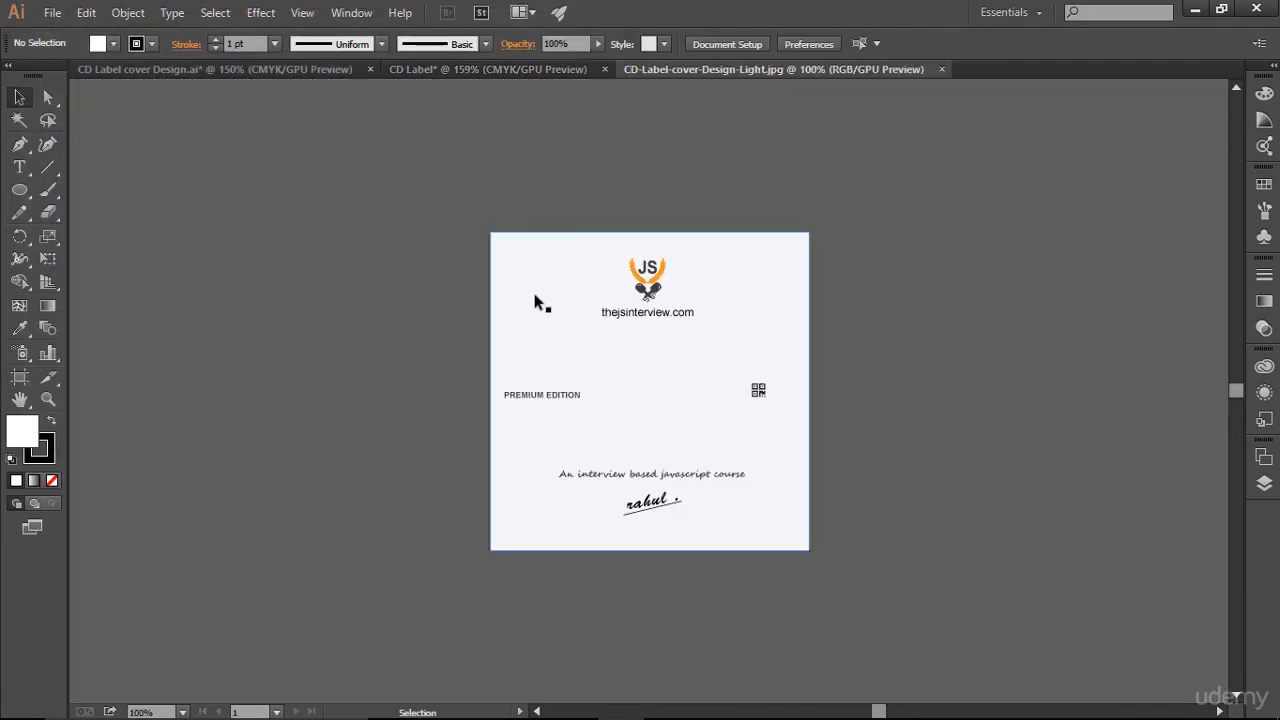
pyautogui.moveTo(535, 302); pyautogui.dragTo(267, 237)
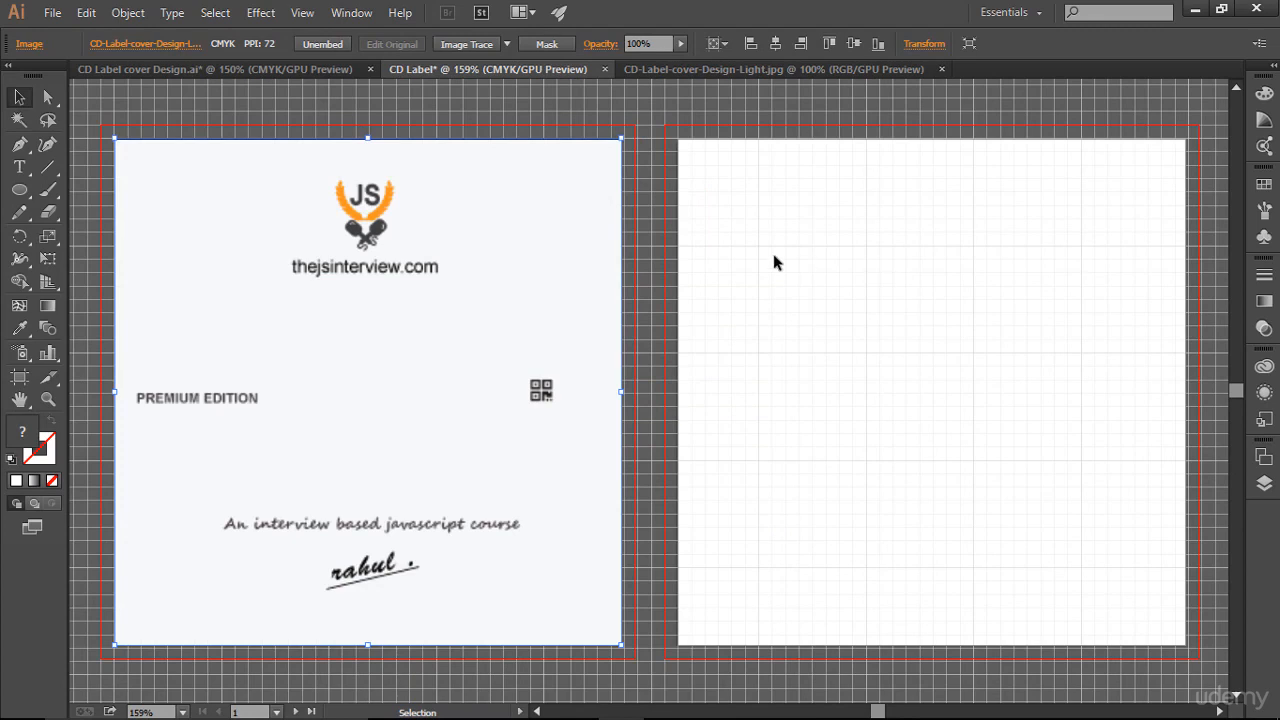
# - Move the image below the ring in Layers, then select both and make a clipping mask from the ring
pyautogui.click(1263, 483)
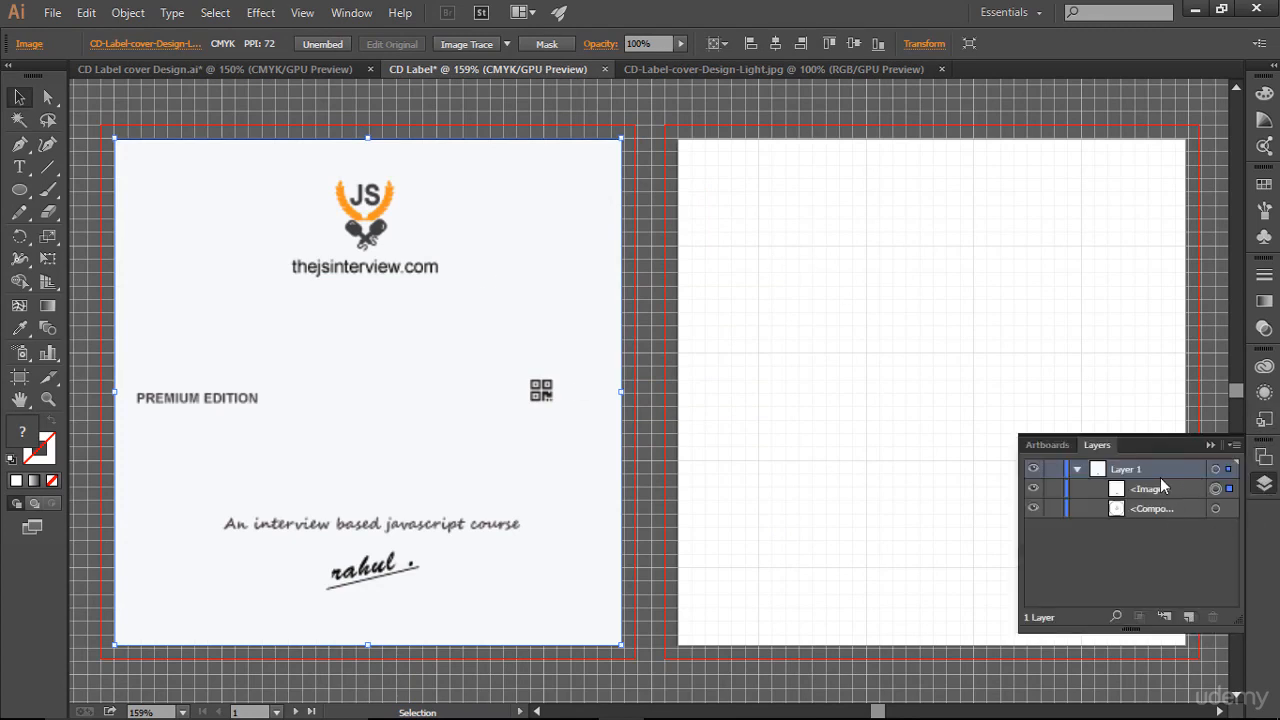
pyautogui.moveTo(1160, 488); pyautogui.dragTo(1157, 520)
pyautogui.moveTo(375, 100); pyautogui.dragTo(625, 424)
pyautogui.rightClick(510, 280)
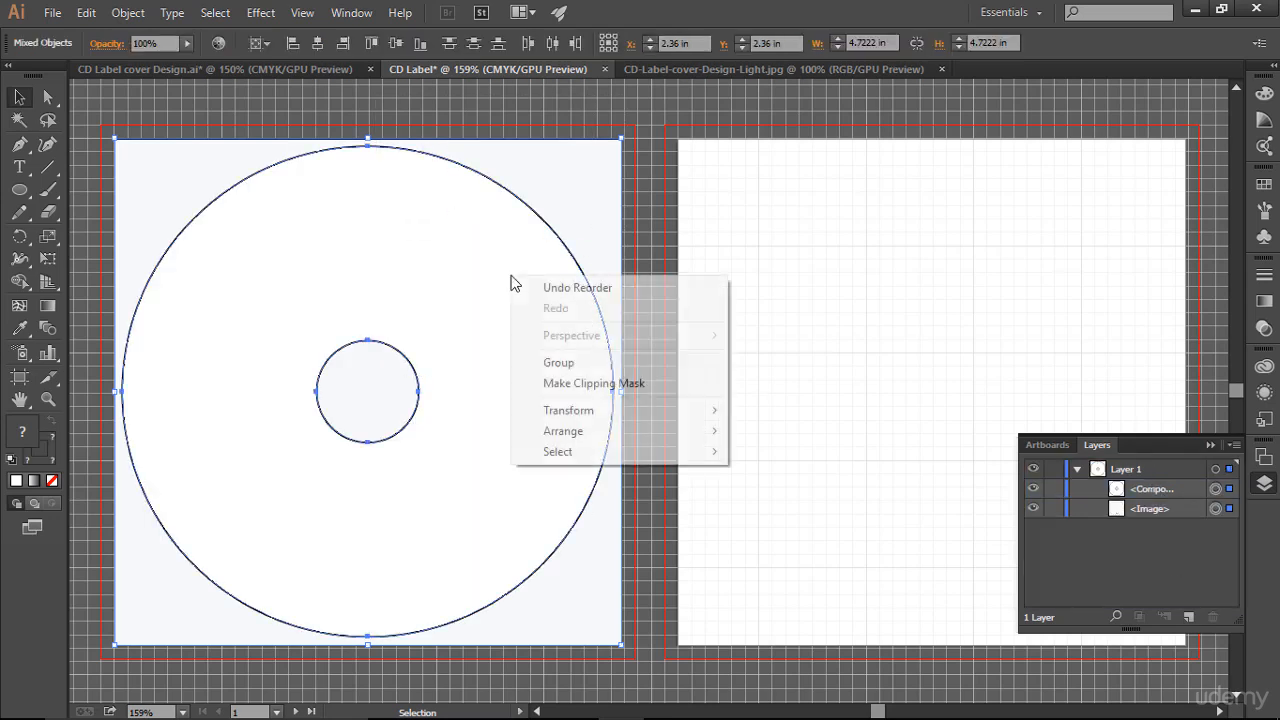
pyautogui.click(618, 384)
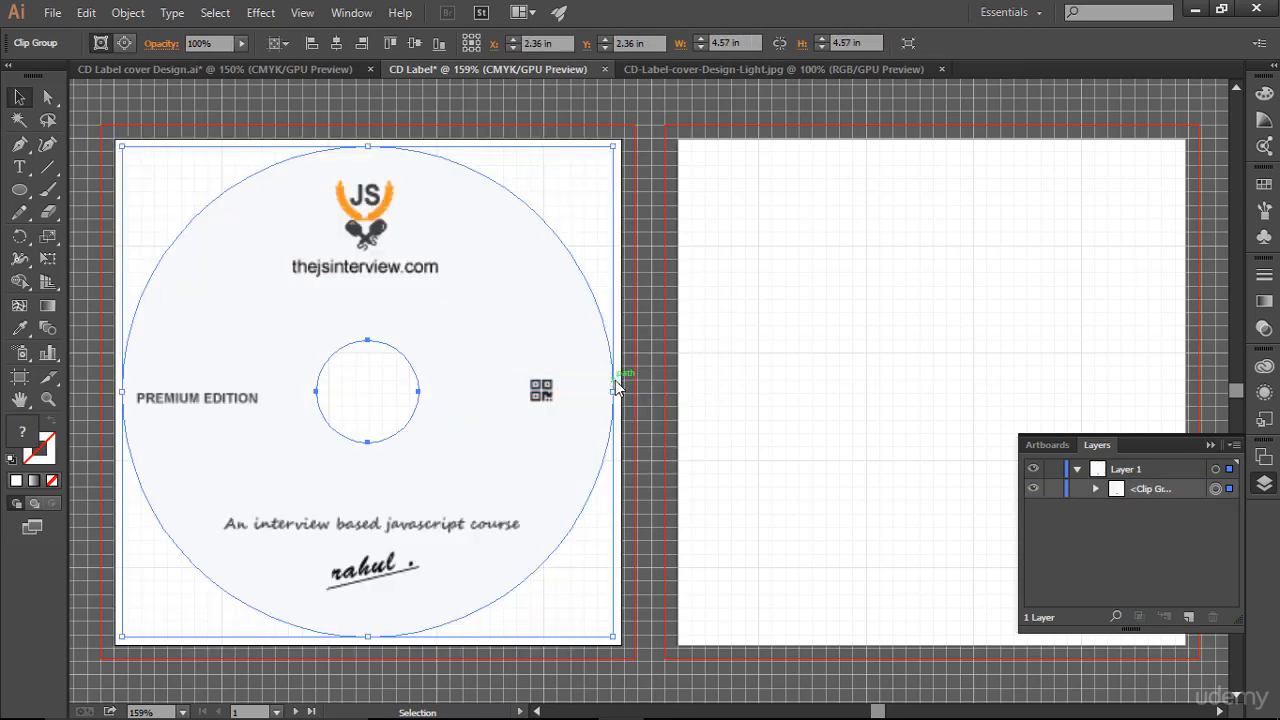
pyautogui.click(745, 387)
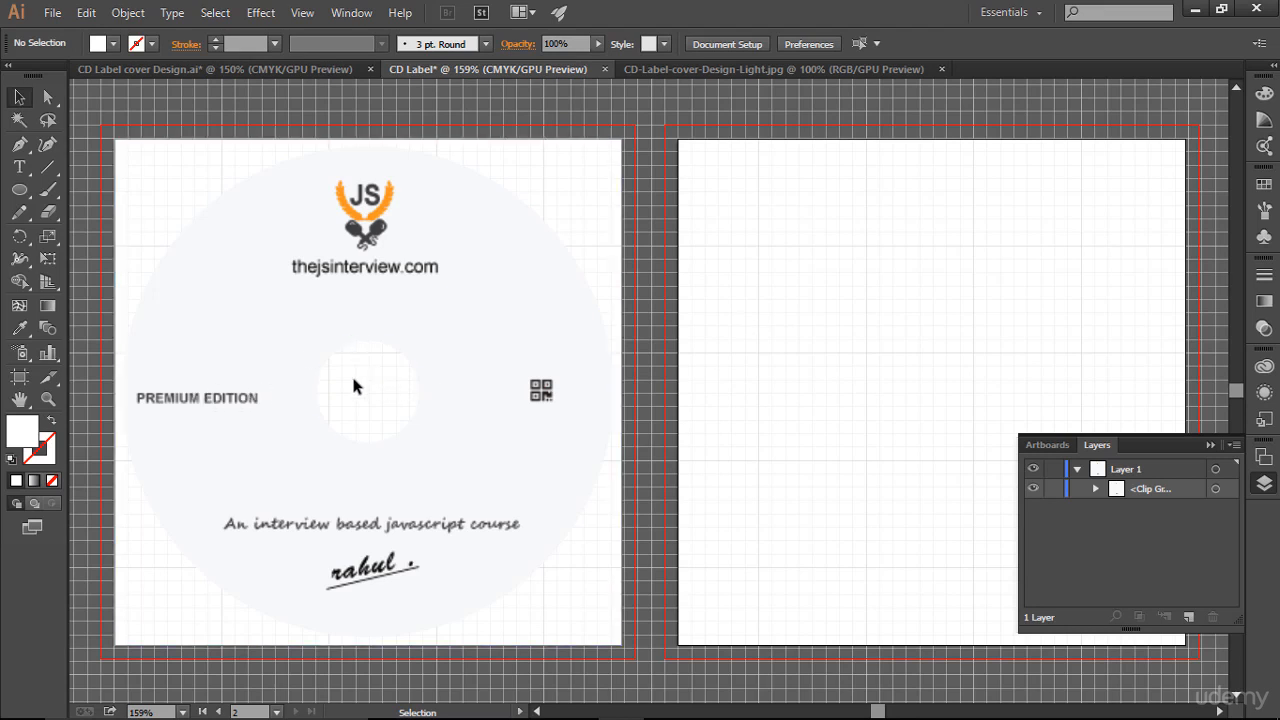
# - Apply a Drop Shadow to the disc's clip group in Multiply mode with the grey colour 9d9d9d
pyautogui.click(501, 232)
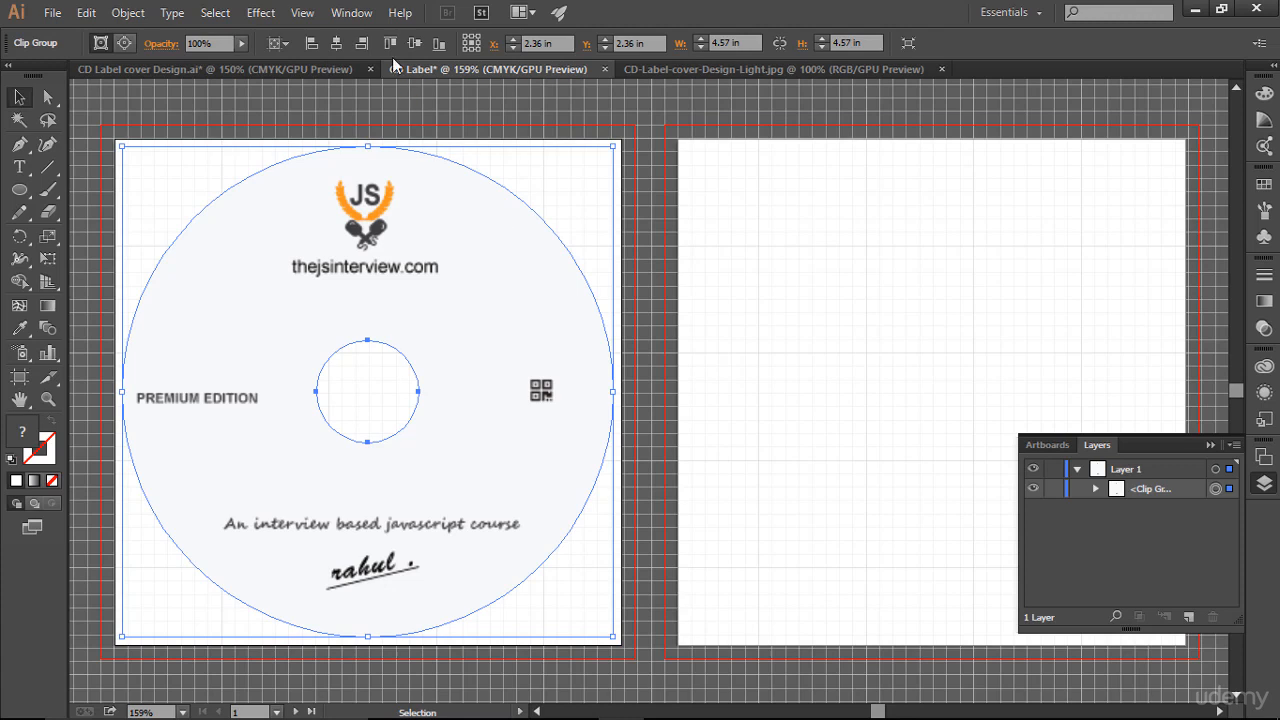
pyautogui.click(260, 12)
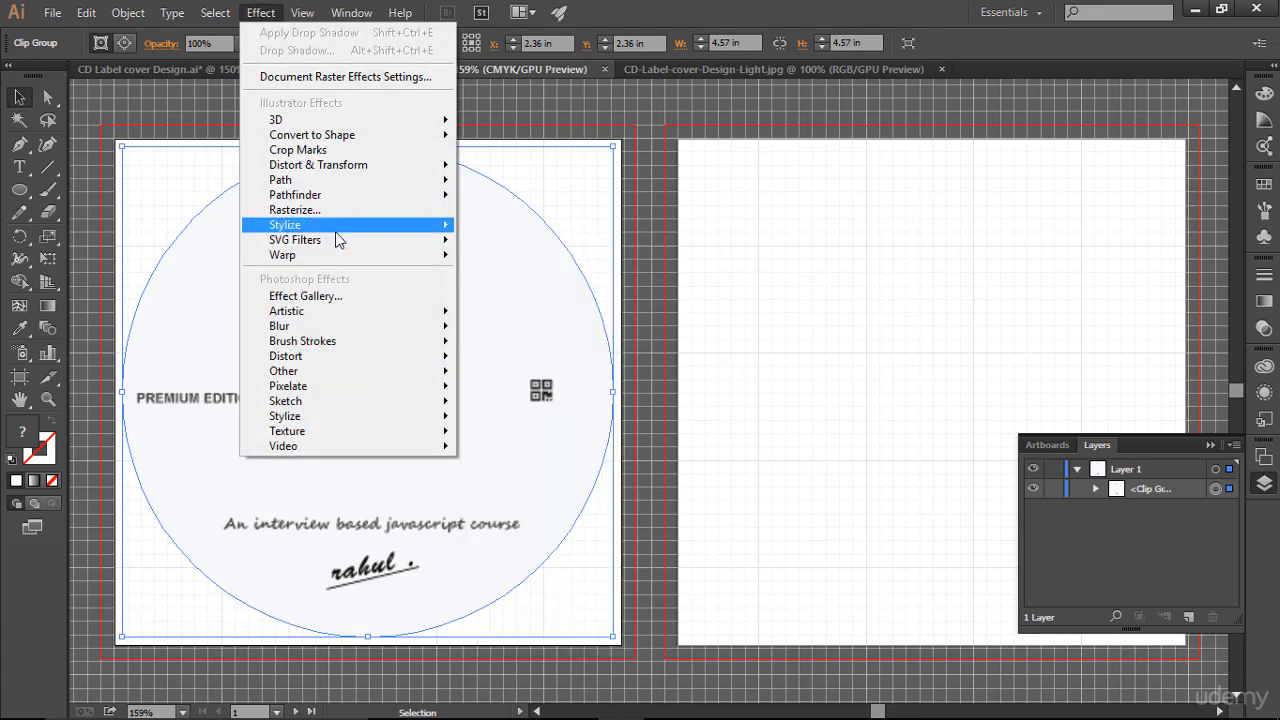
pyautogui.moveTo(400, 225)
pyautogui.click(482, 228)
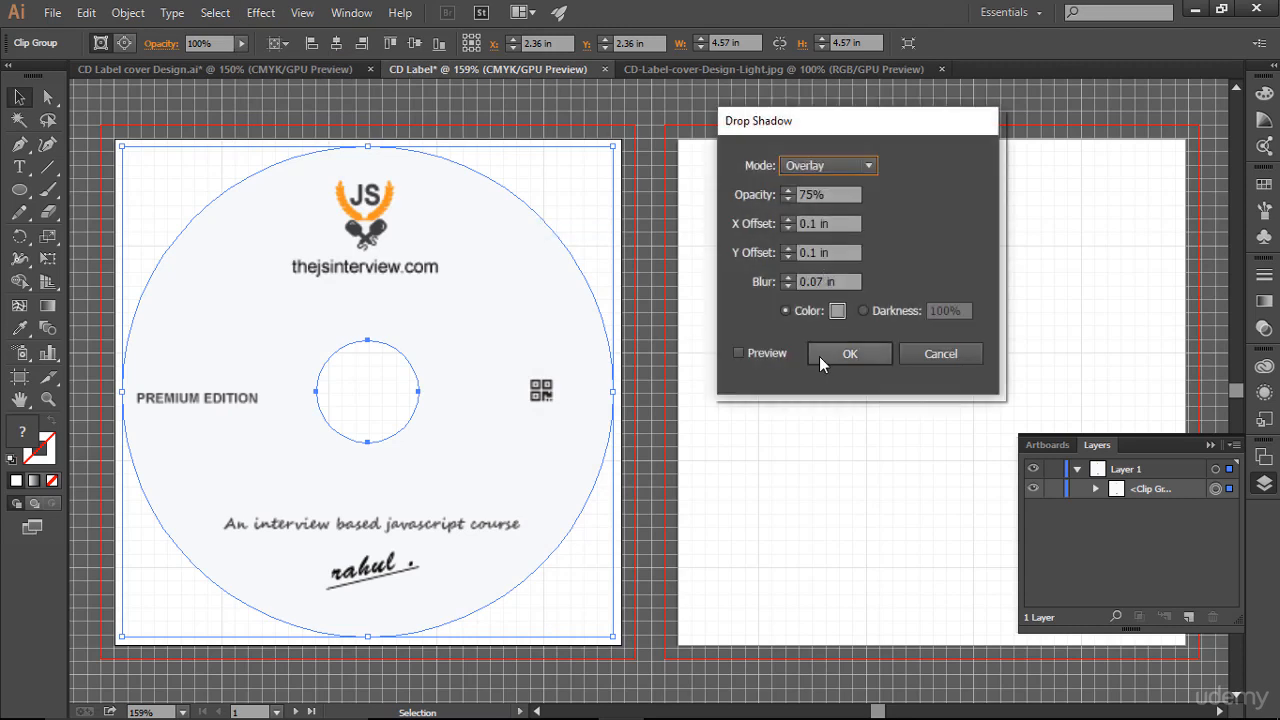
pyautogui.click(777, 356)
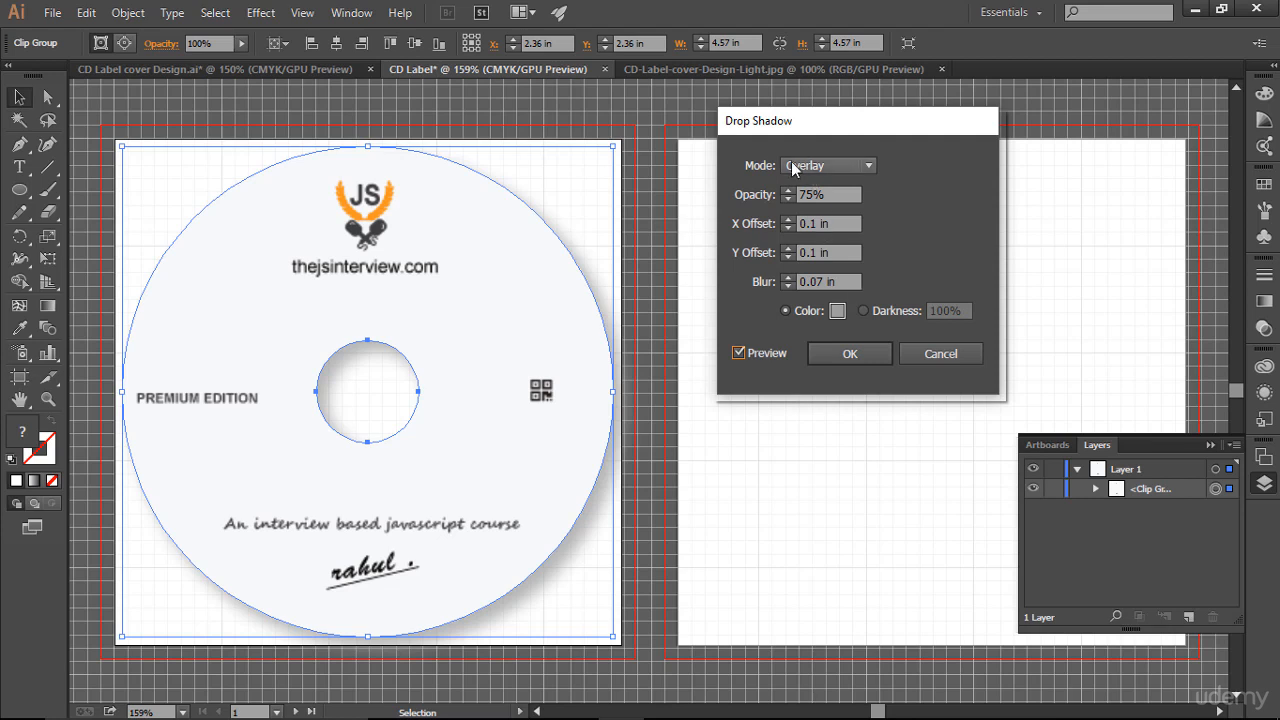
pyautogui.click(875, 167)
pyautogui.click(843, 210)
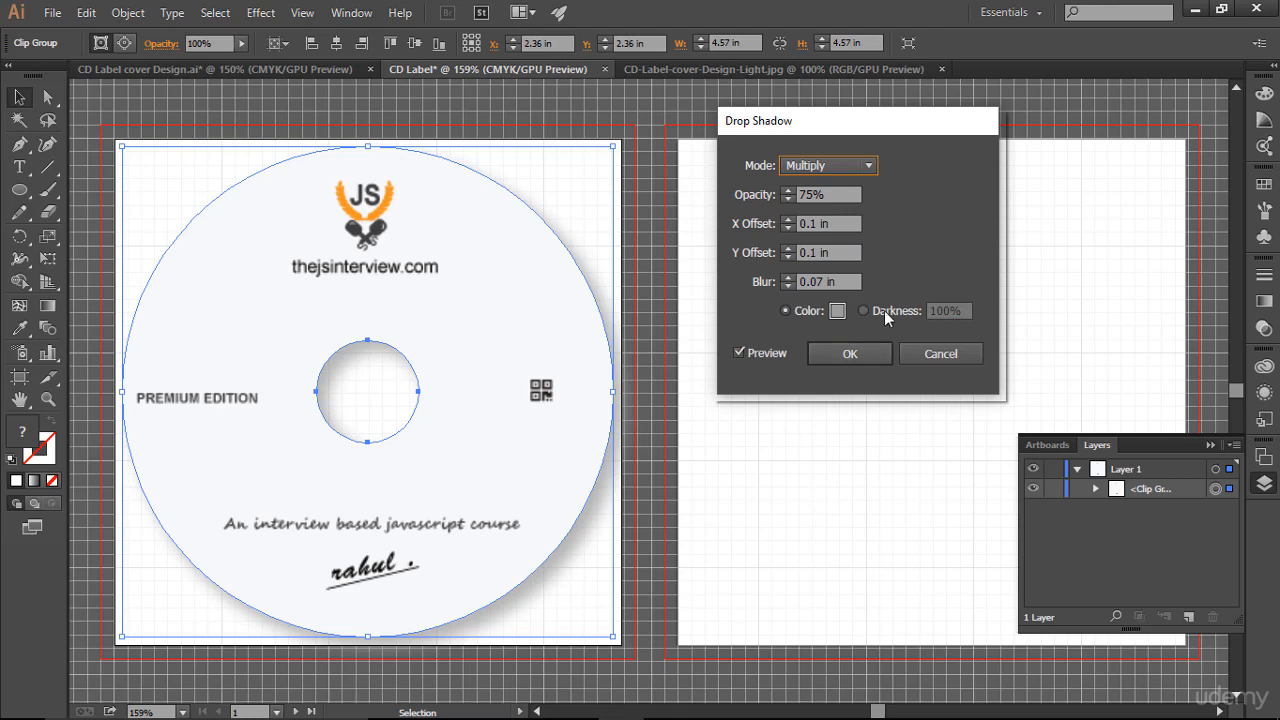
pyautogui.click(840, 312)
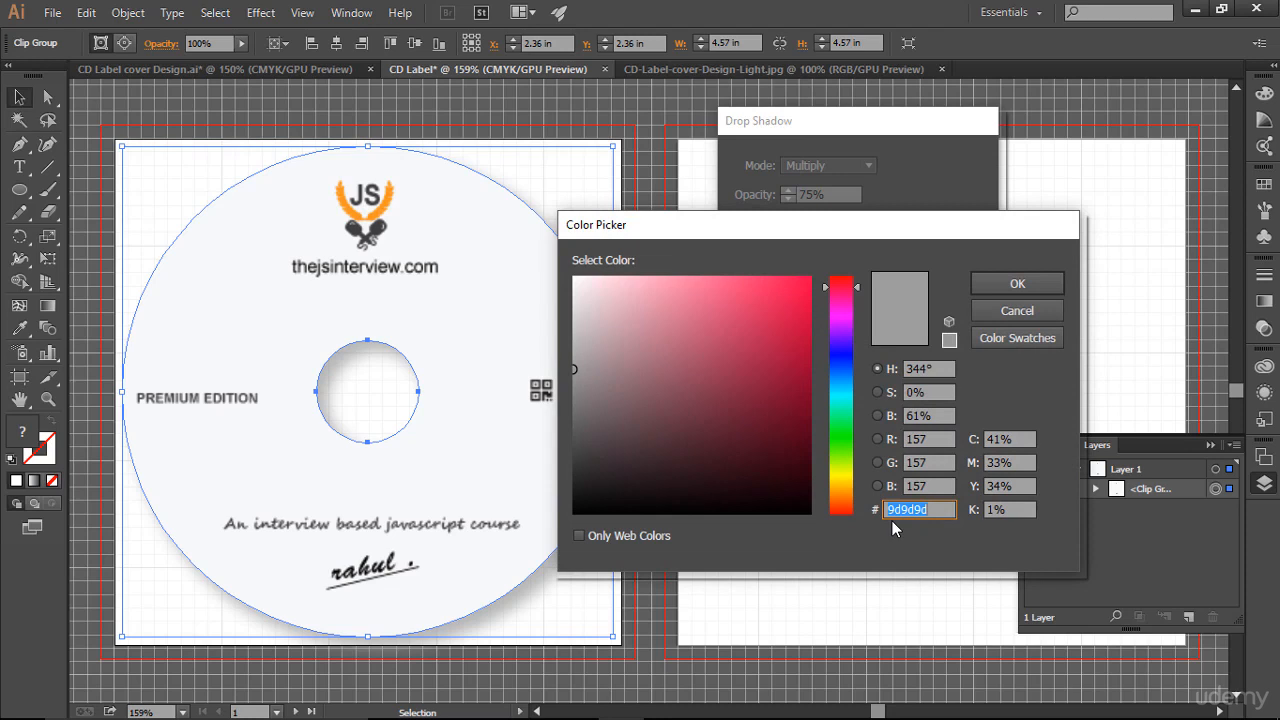
pyautogui.click(1043, 286)
pyautogui.click(852, 354)
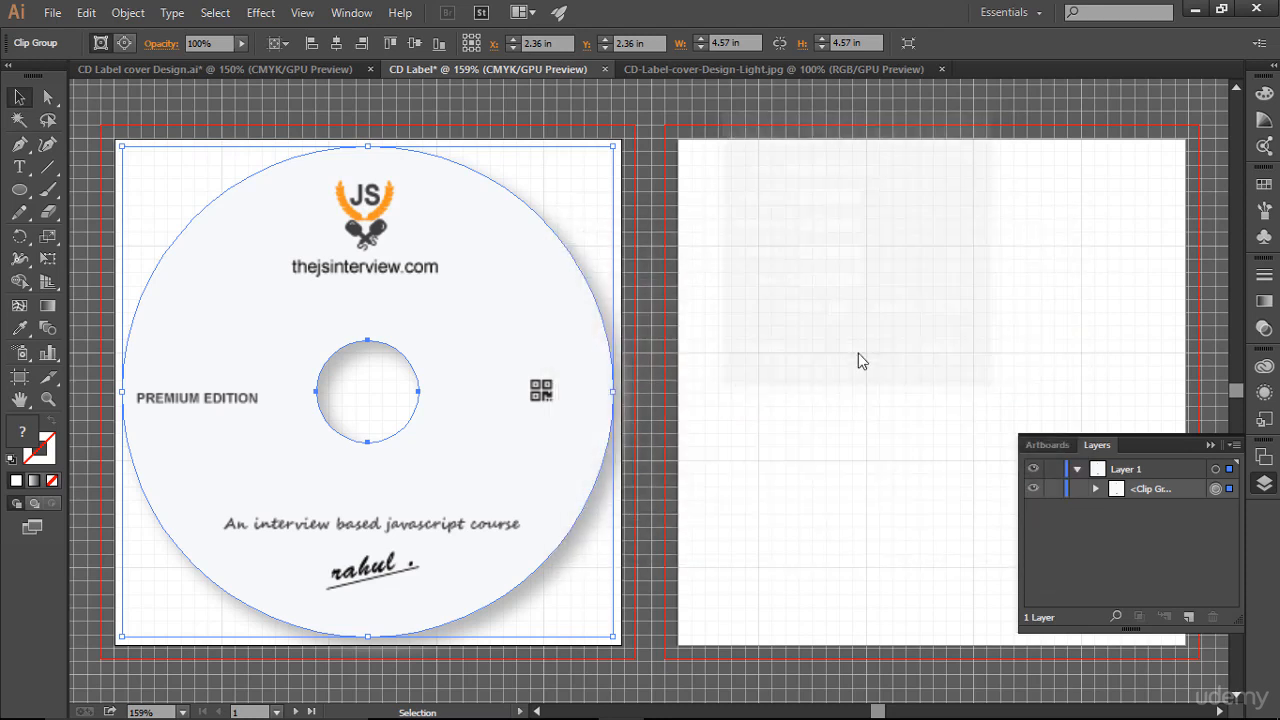
pyautogui.click(855, 345)
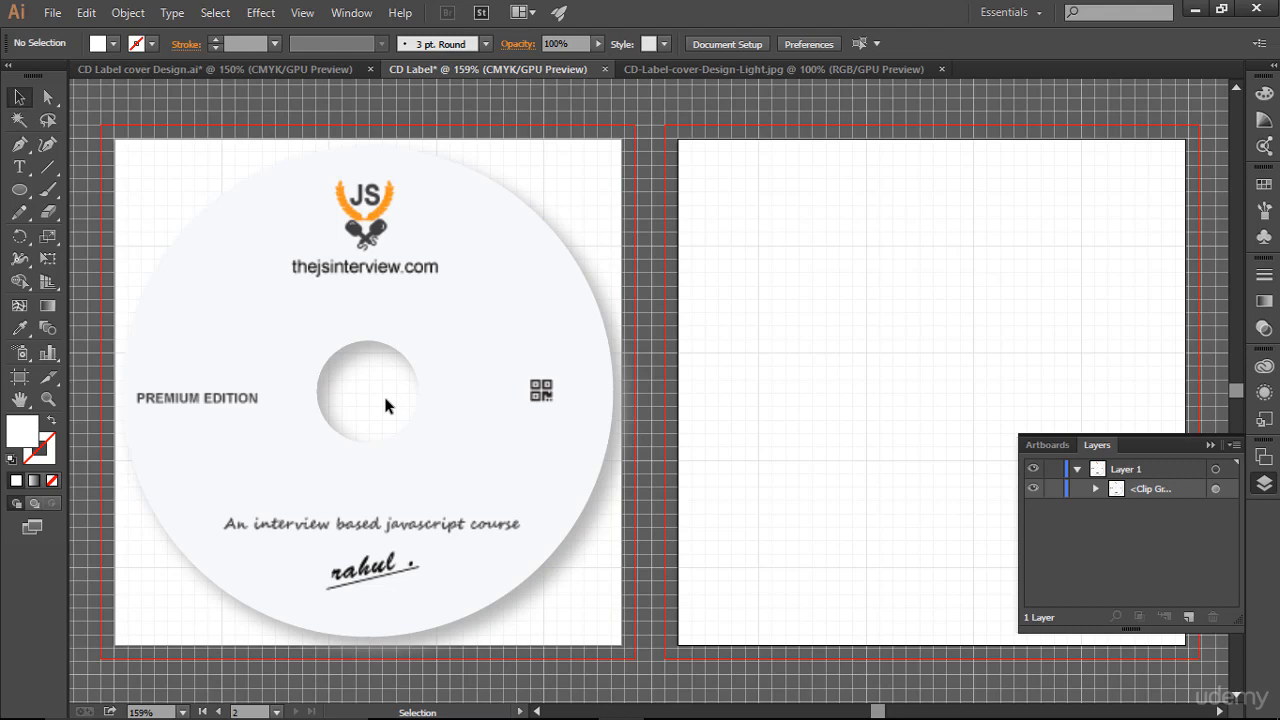
# - Draw a circle about 1.2 in wide with the Ellipse tool over the disc's centre hole
pyautogui.click(10, 189)
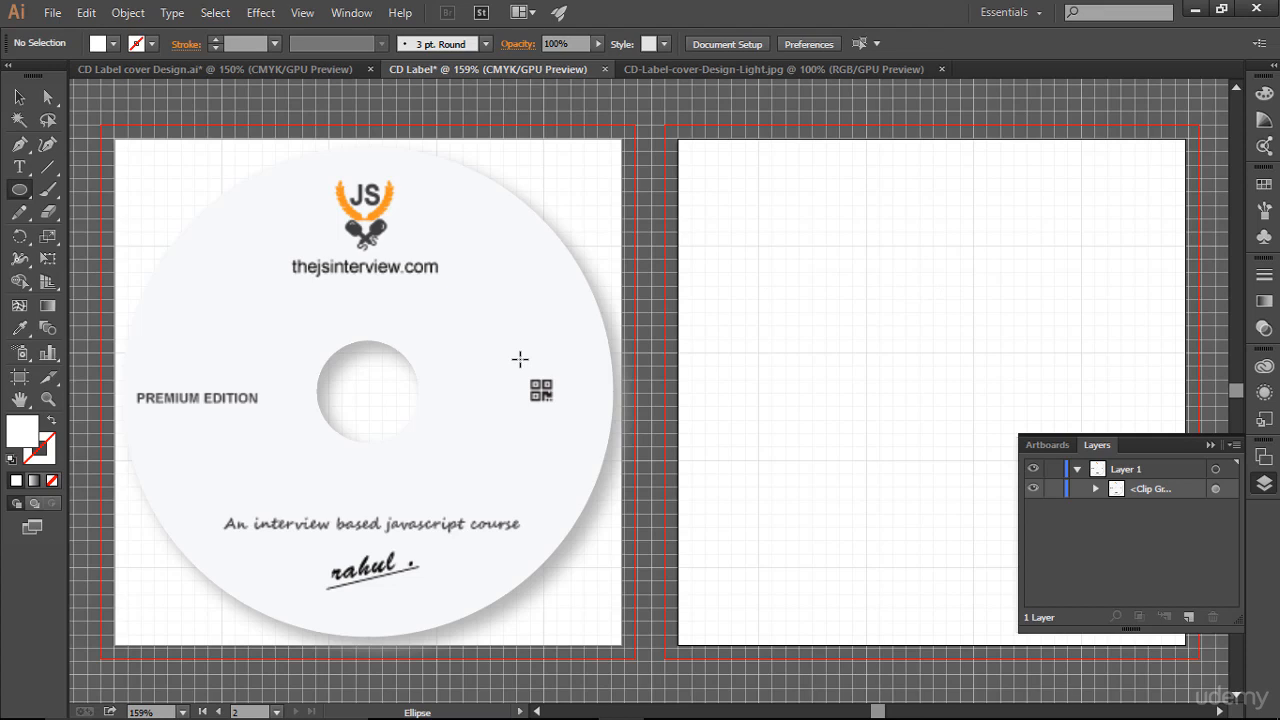
pyautogui.moveTo(264, 317)
pyautogui.mouseDown()
pyautogui.moveTo(374, 411)
pyautogui.moveTo(348, 442)
pyautogui.moveTo(363, 449)
pyautogui.mouseUp()
pyautogui.press('v')
# - Switch to the browser and convert 38 mm to inches with the unit converter, then return
pyautogui.press('ctrl+super+Right')
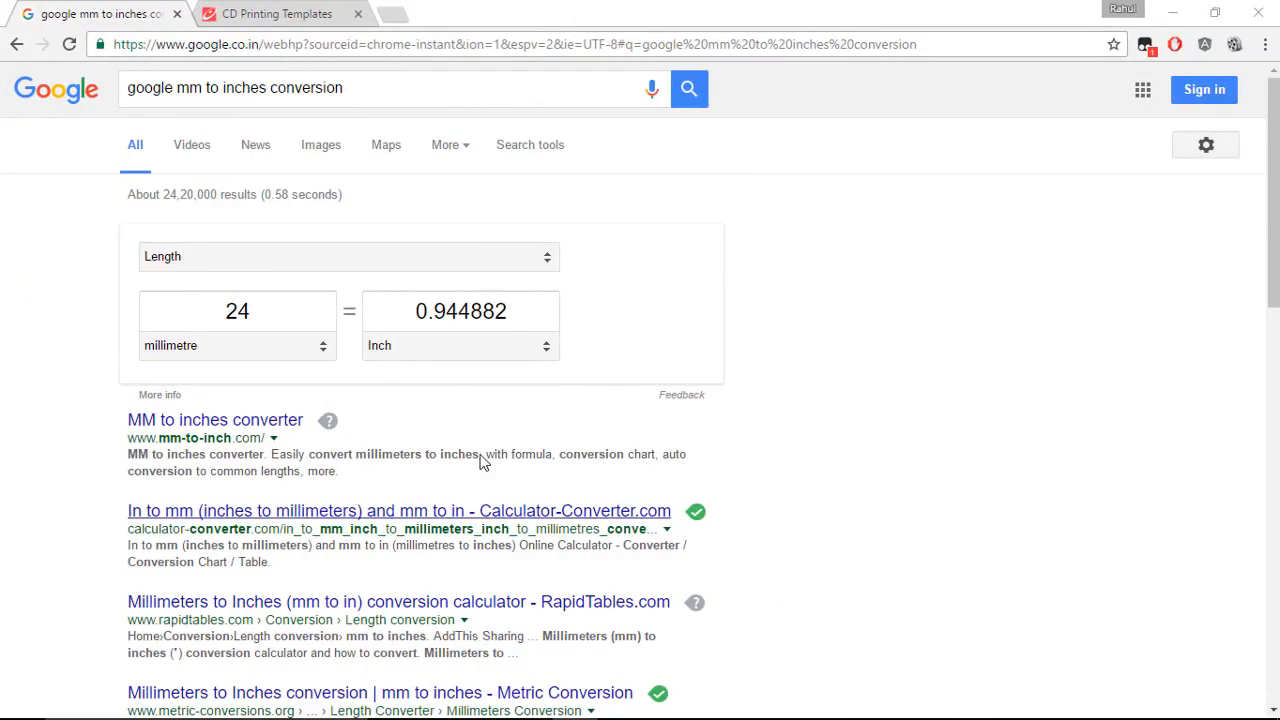
pyautogui.click(154, 302)
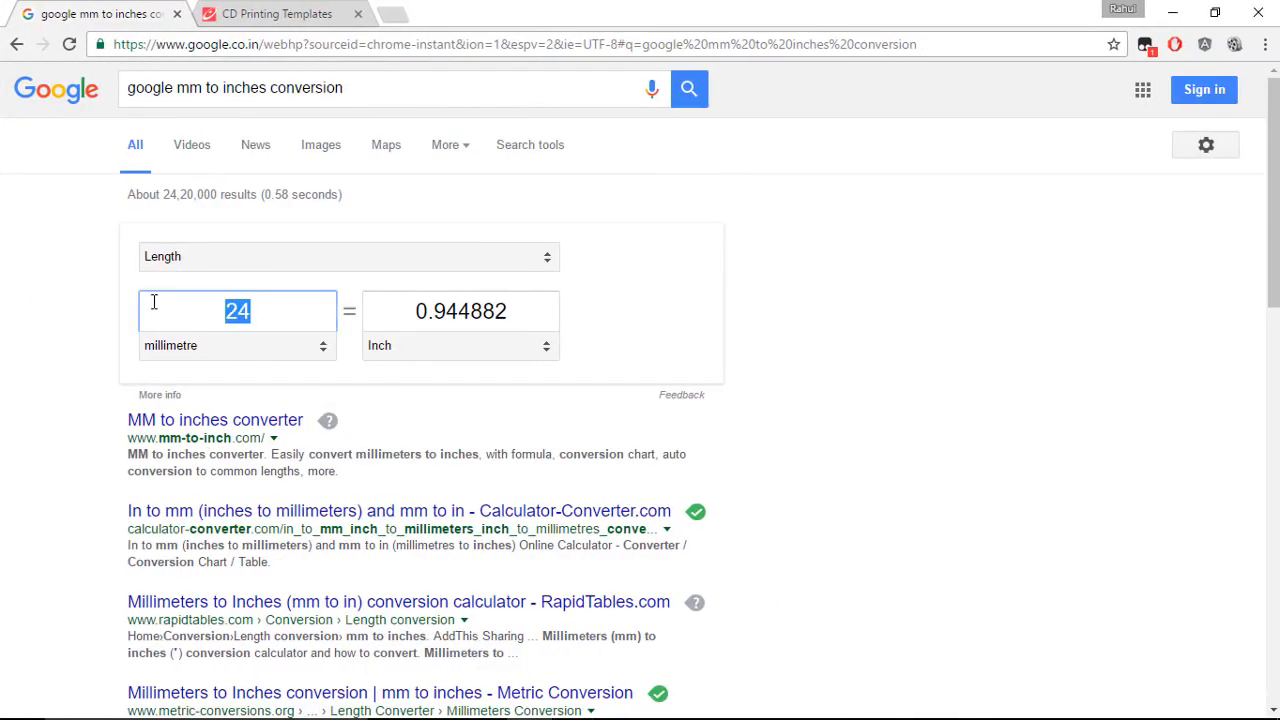
pyautogui.write('38')
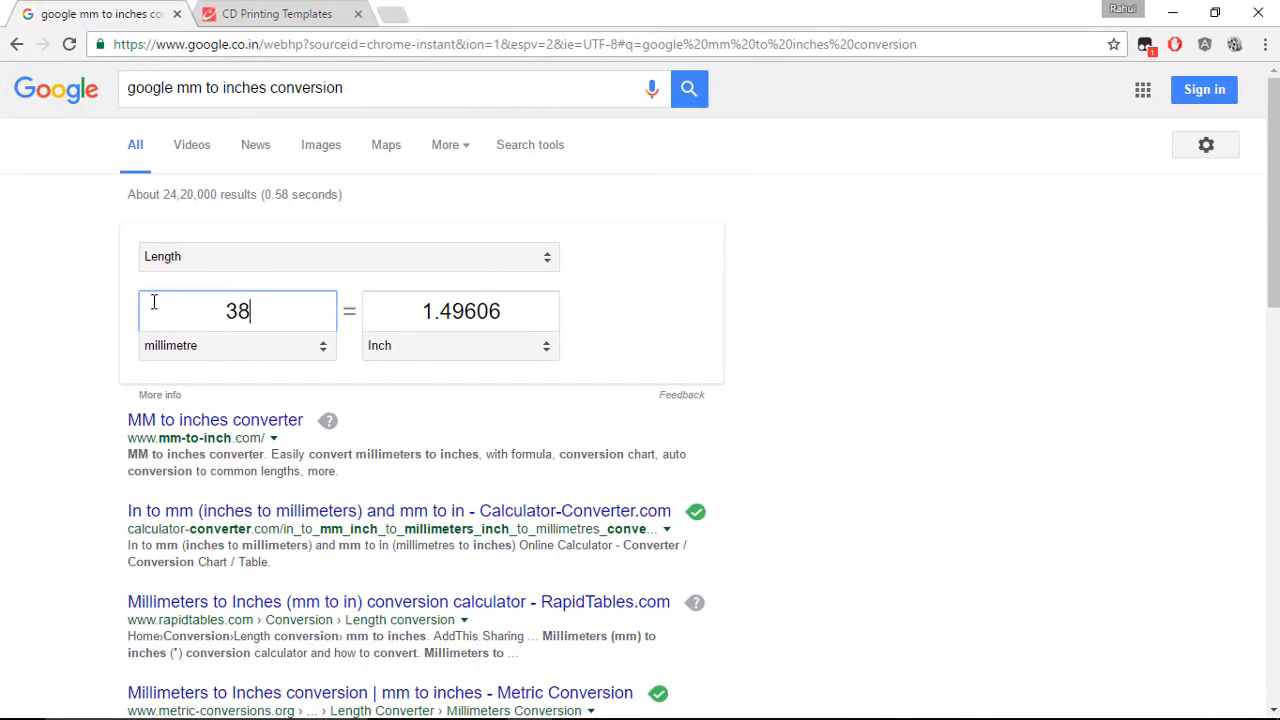
pyautogui.press('ctrl+super+Left')
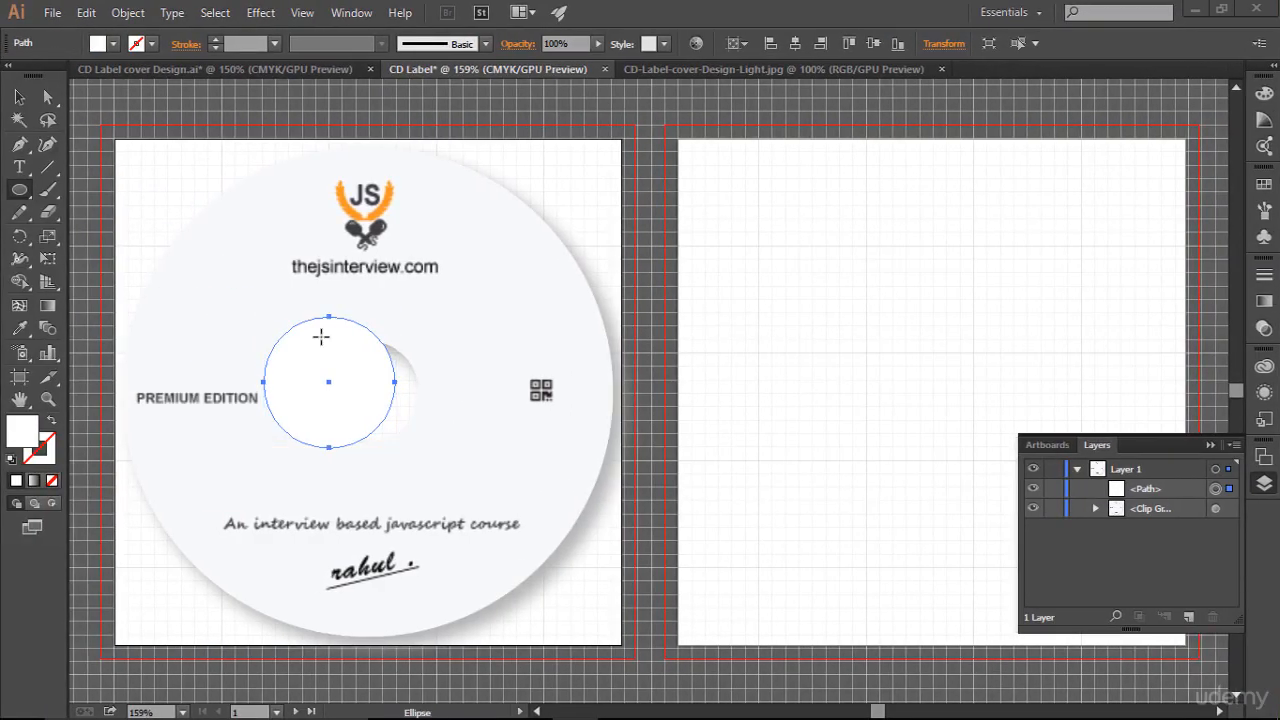
# - Set the circle's width and height to 1.5 in
pyautogui.click(948, 44)
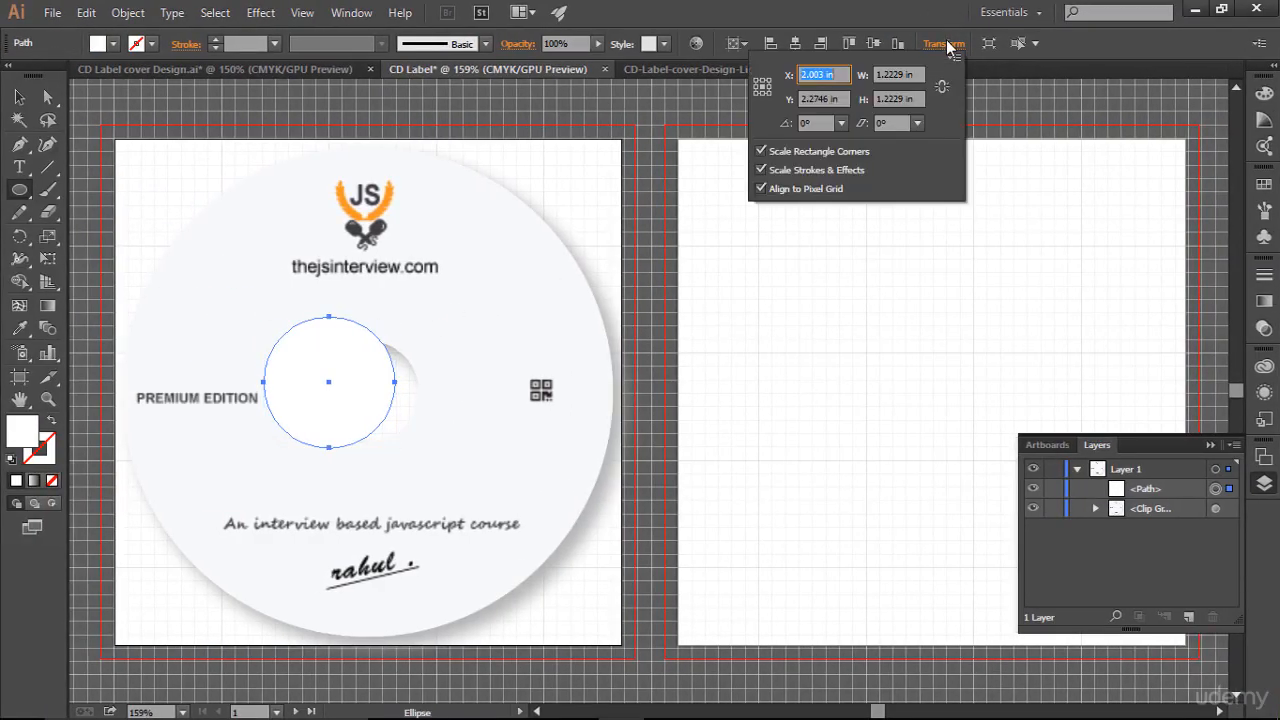
pyautogui.click(898, 74)
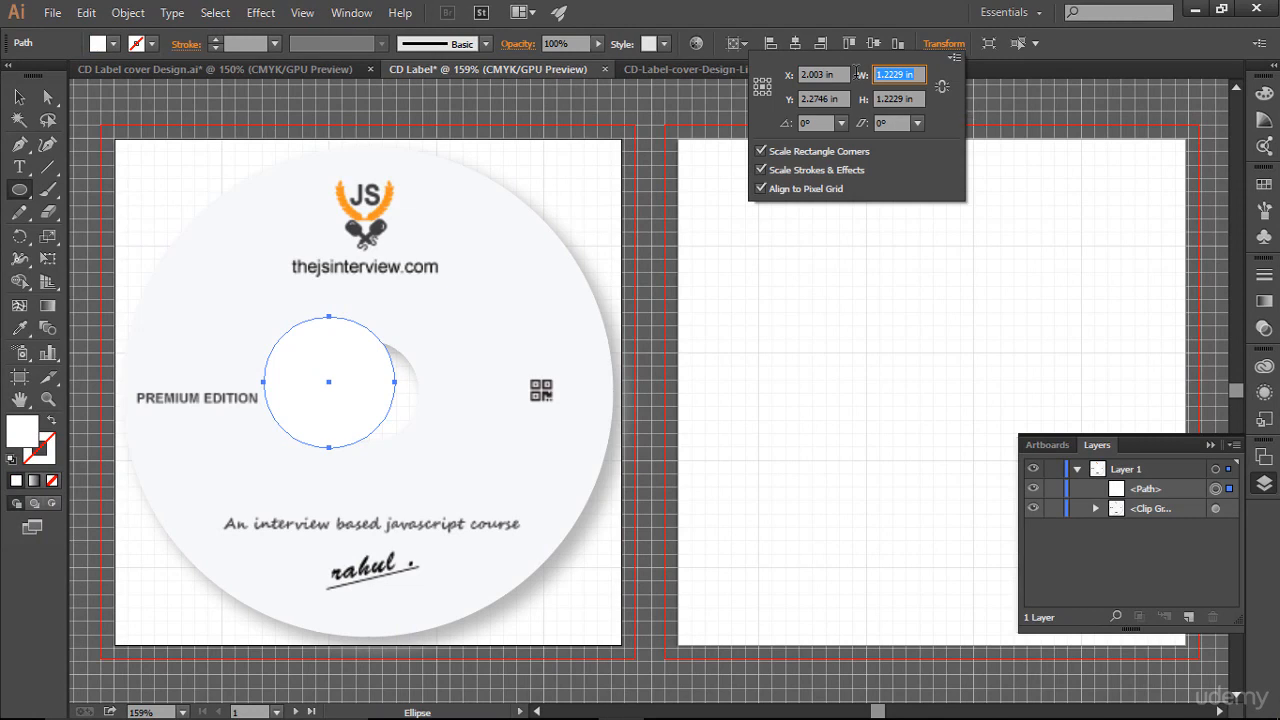
pyautogui.write('1.5')
pyautogui.moveTo(919, 95); pyautogui.dragTo(862, 97)
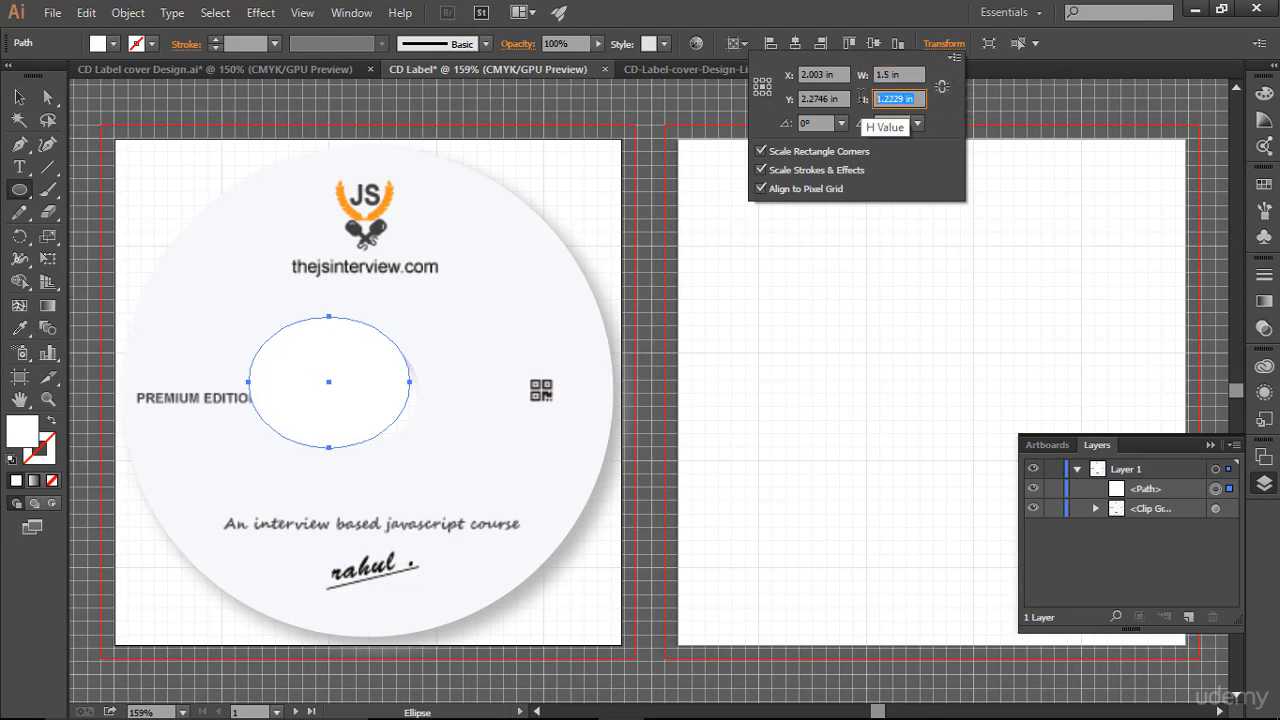
pyautogui.write('1.5')
pyautogui.press('Return')
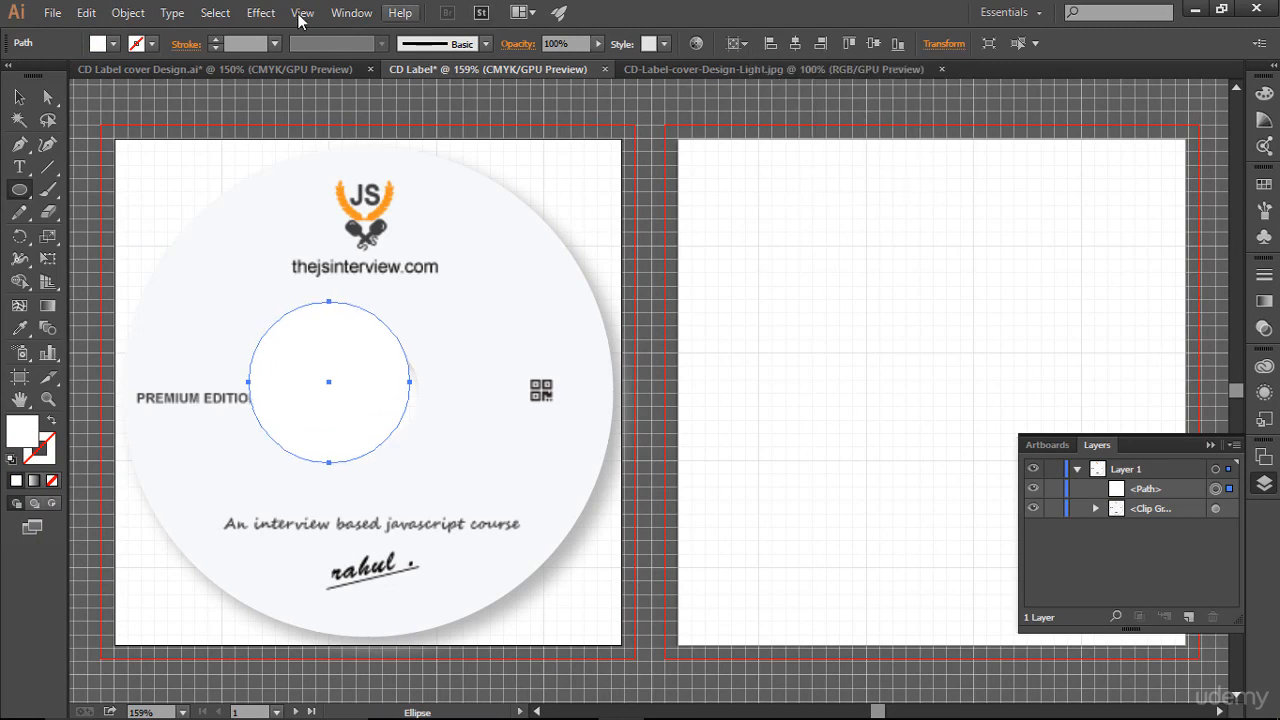
# - Give the circle a 1 pt stroke and align it to the horizontal and vertical centres
pyautogui.click(214, 40)
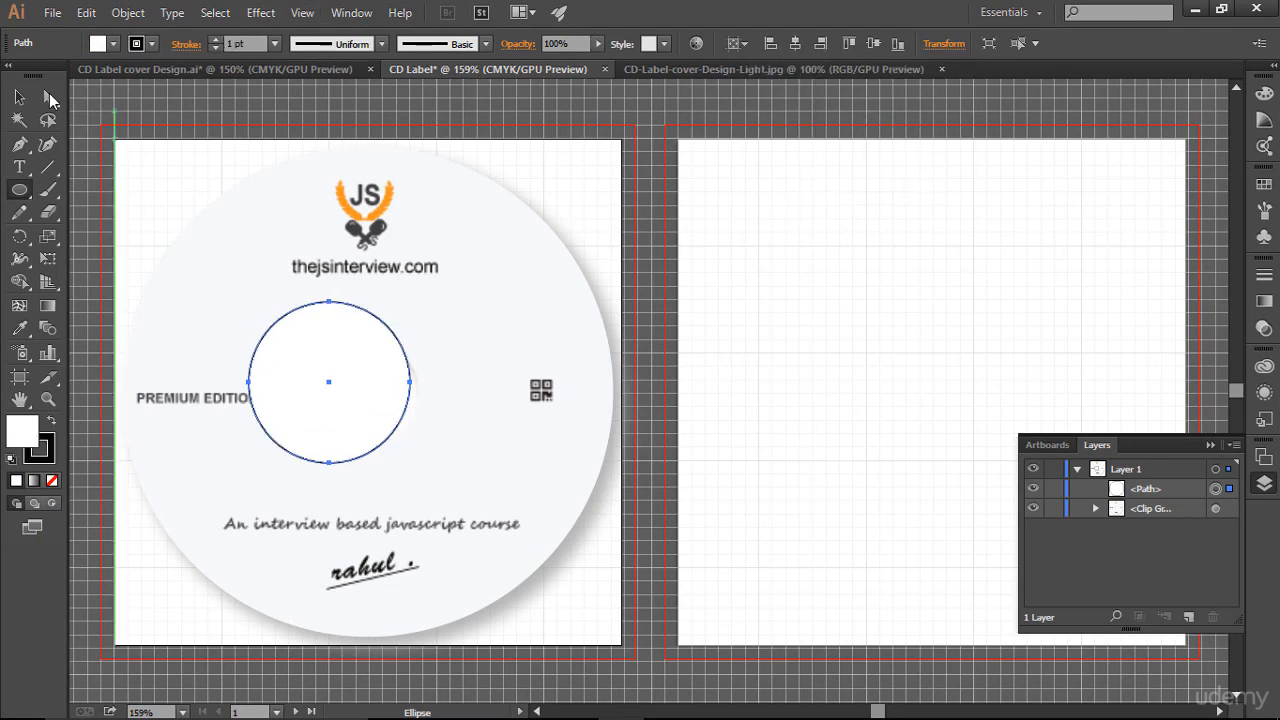
pyautogui.press('v')
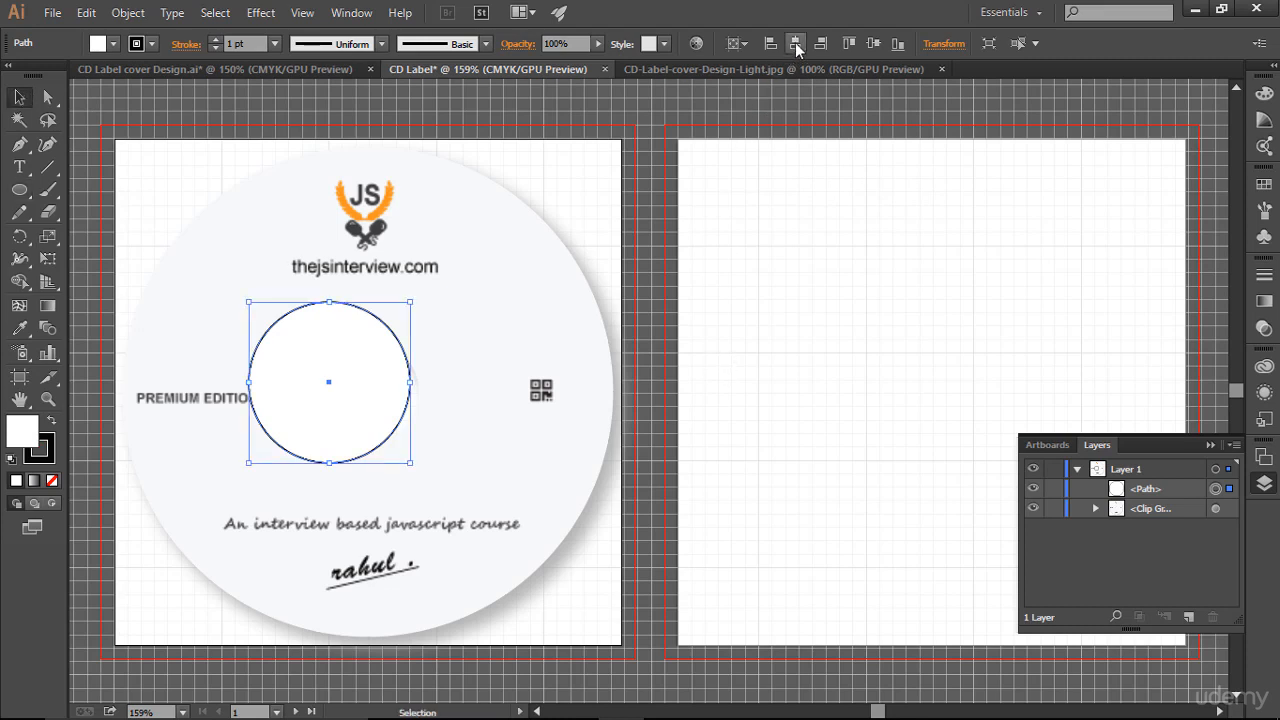
pyautogui.click(795, 42)
pyautogui.click(873, 43)
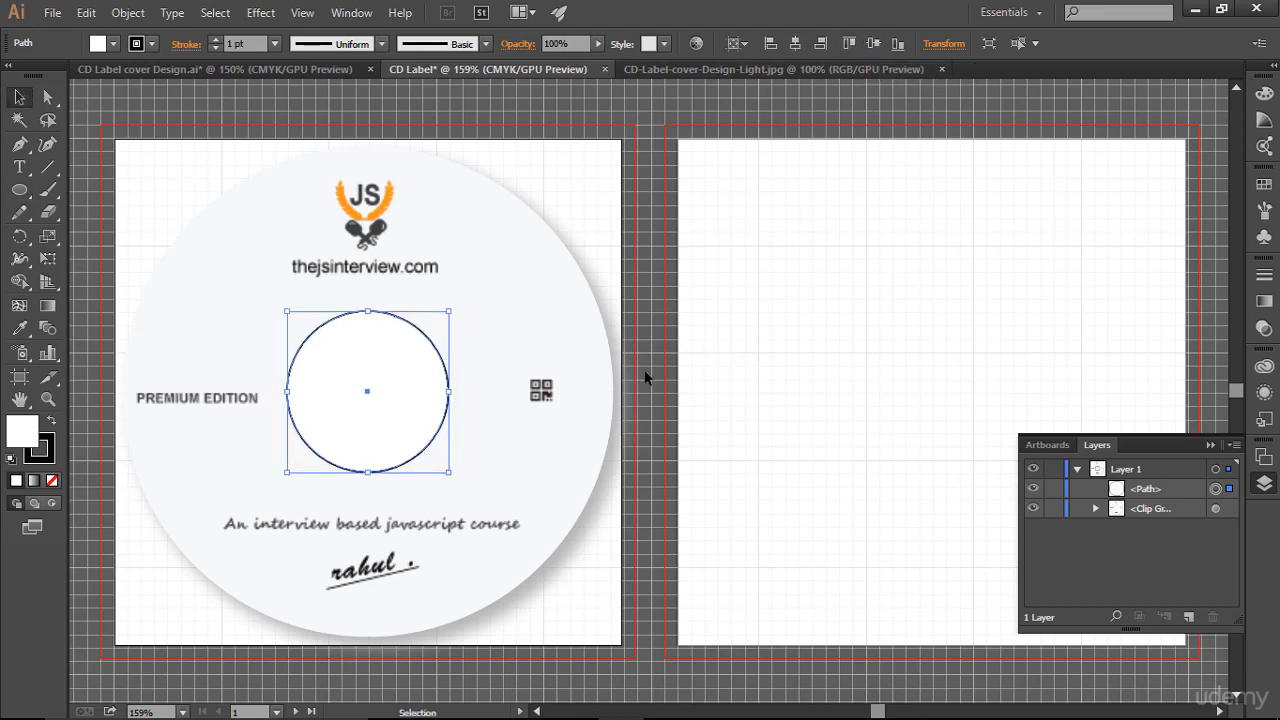
# - Move the stroked circle path into the disc's clip group in the Layers panel
pyautogui.click(497, 413)
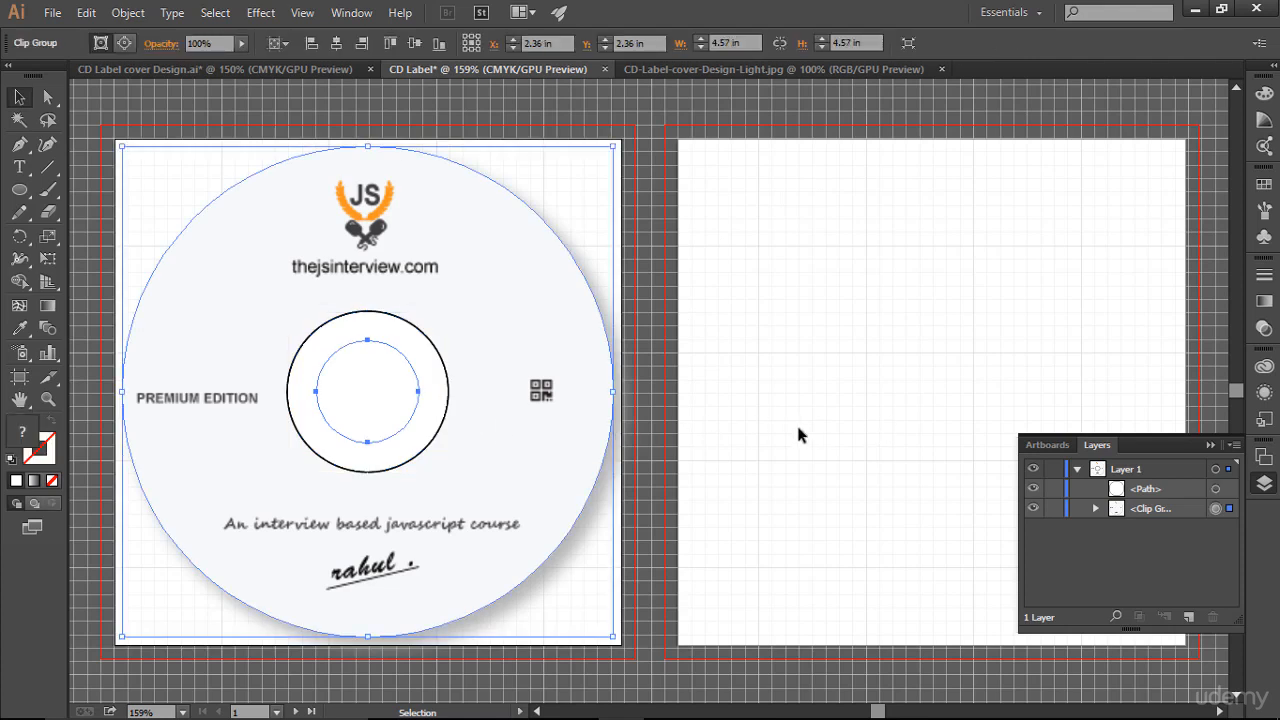
pyautogui.click(484, 398)
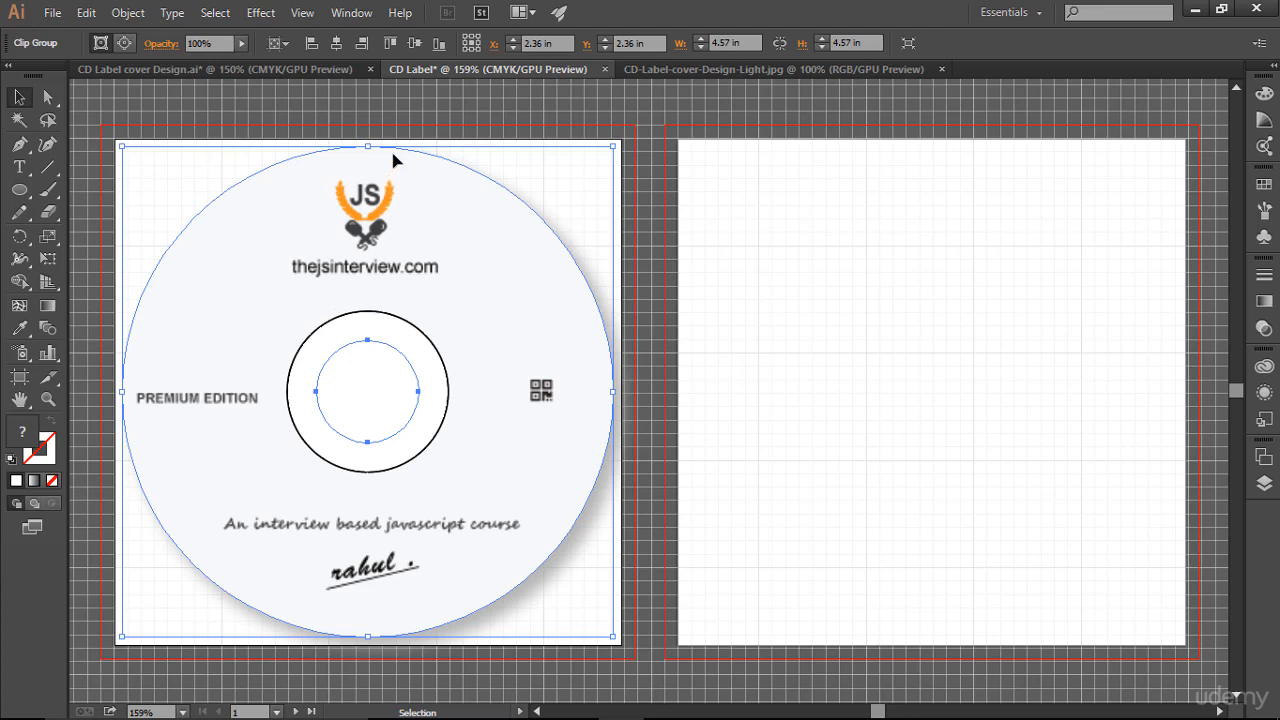
pyautogui.click(797, 385)
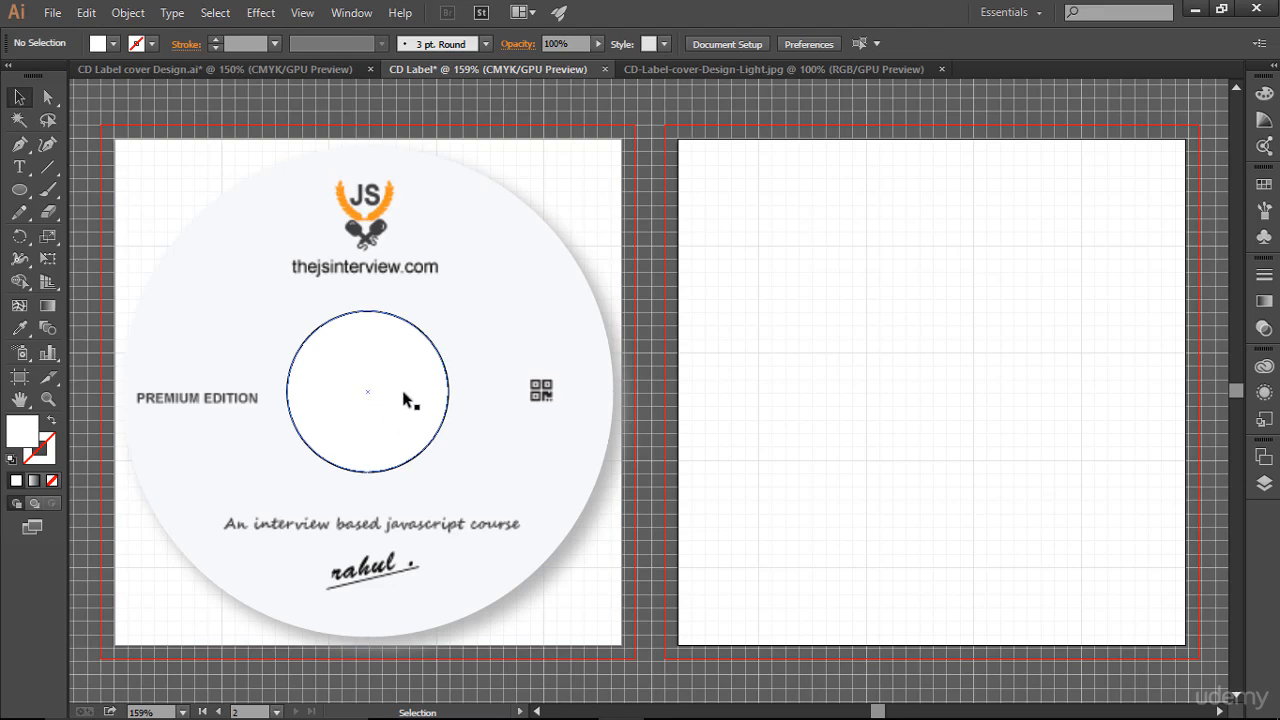
pyautogui.click(1264, 455)
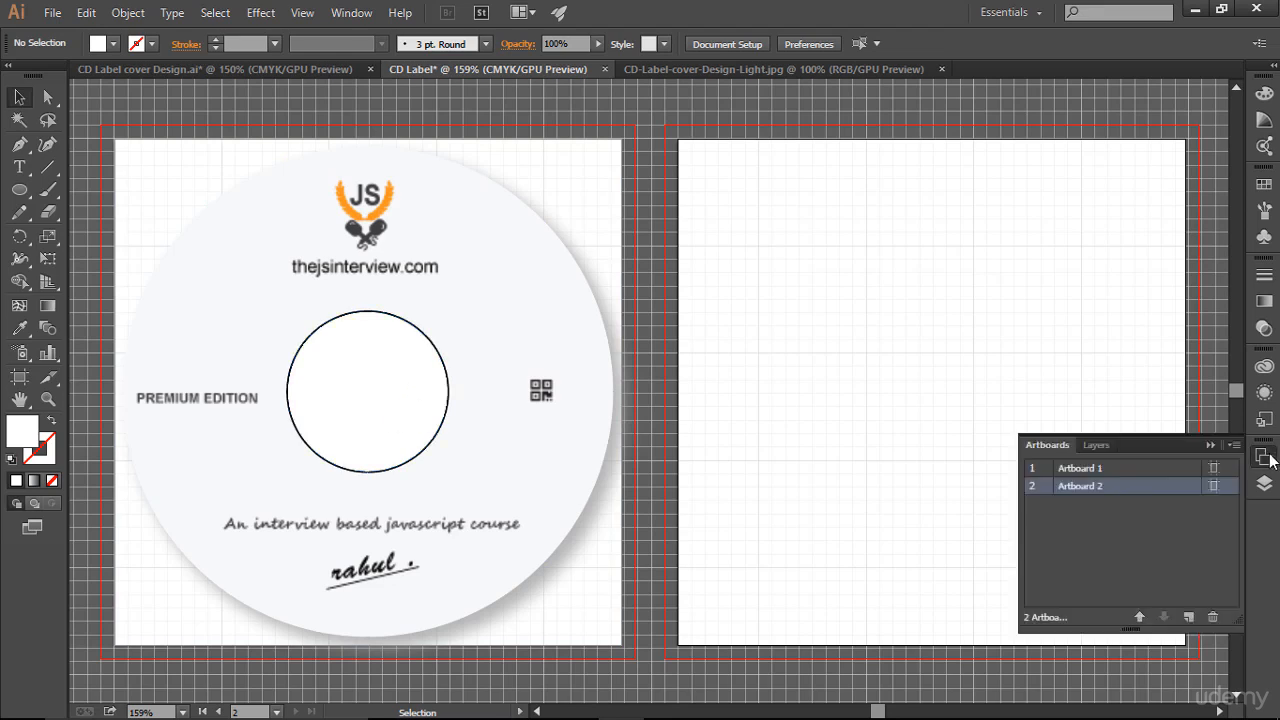
pyautogui.click(1098, 448)
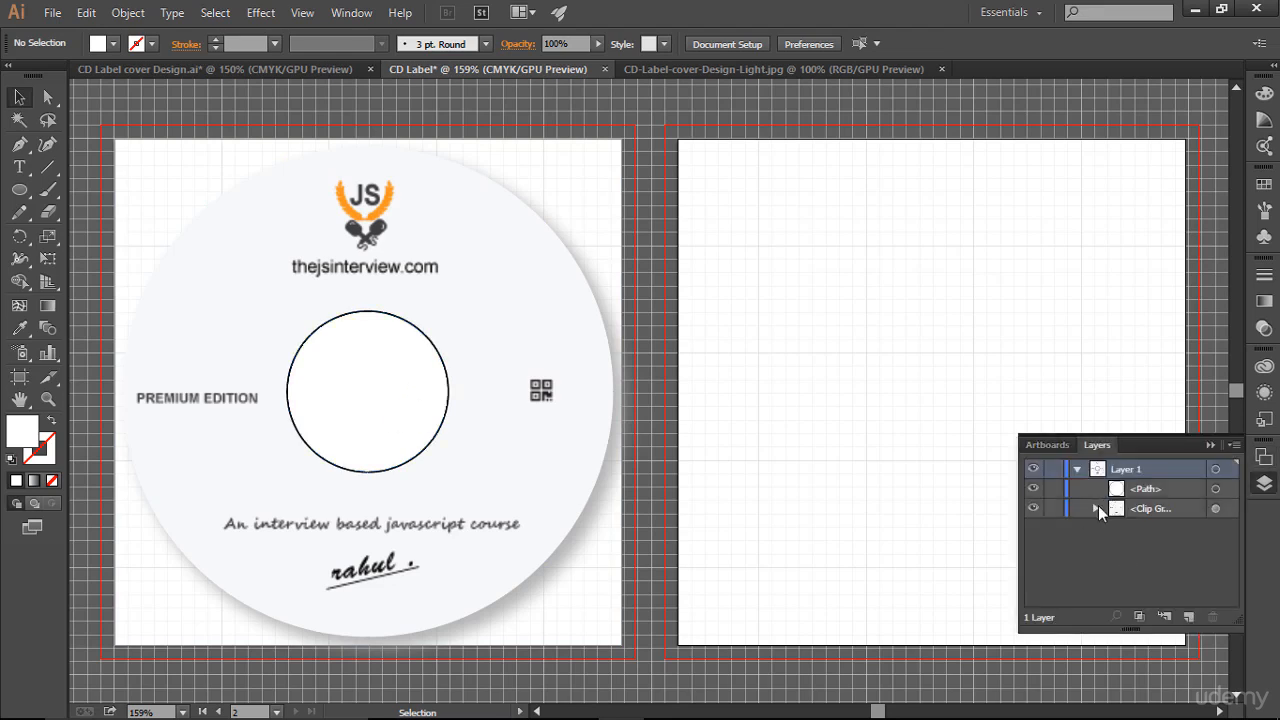
pyautogui.click(1098, 505)
pyautogui.moveTo(1140, 489); pyautogui.dragTo(1150, 540)
pyautogui.click(975, 332)
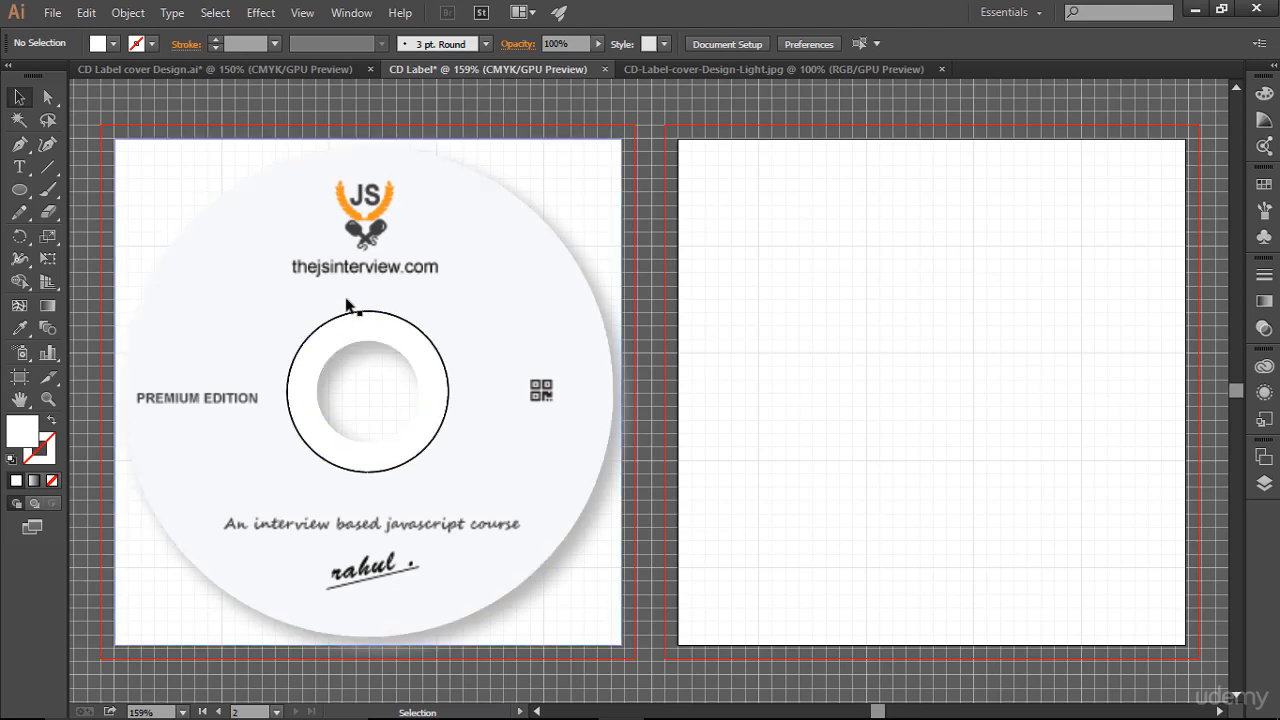
# - Draw another circle about 2.1 in wide with the Ellipse tool over the disc's upper right
pyautogui.click(19, 189)
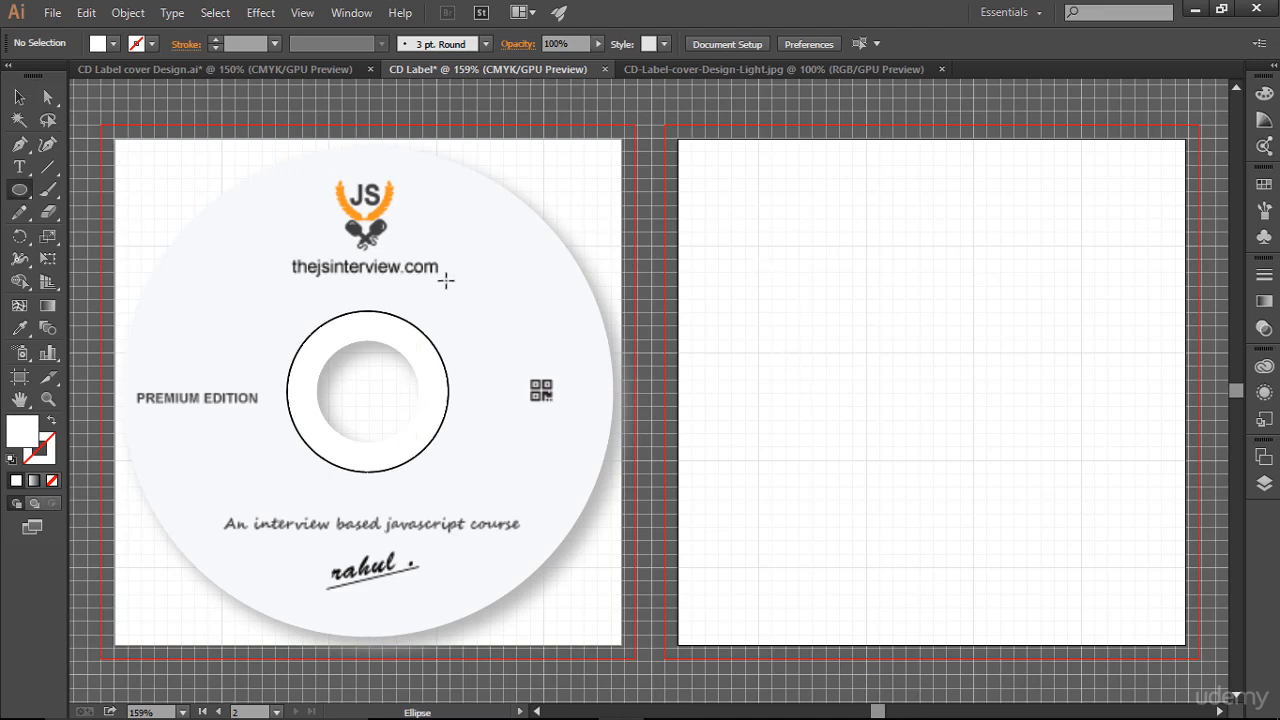
pyautogui.moveTo(358, 241); pyautogui.dragTo(560, 468)
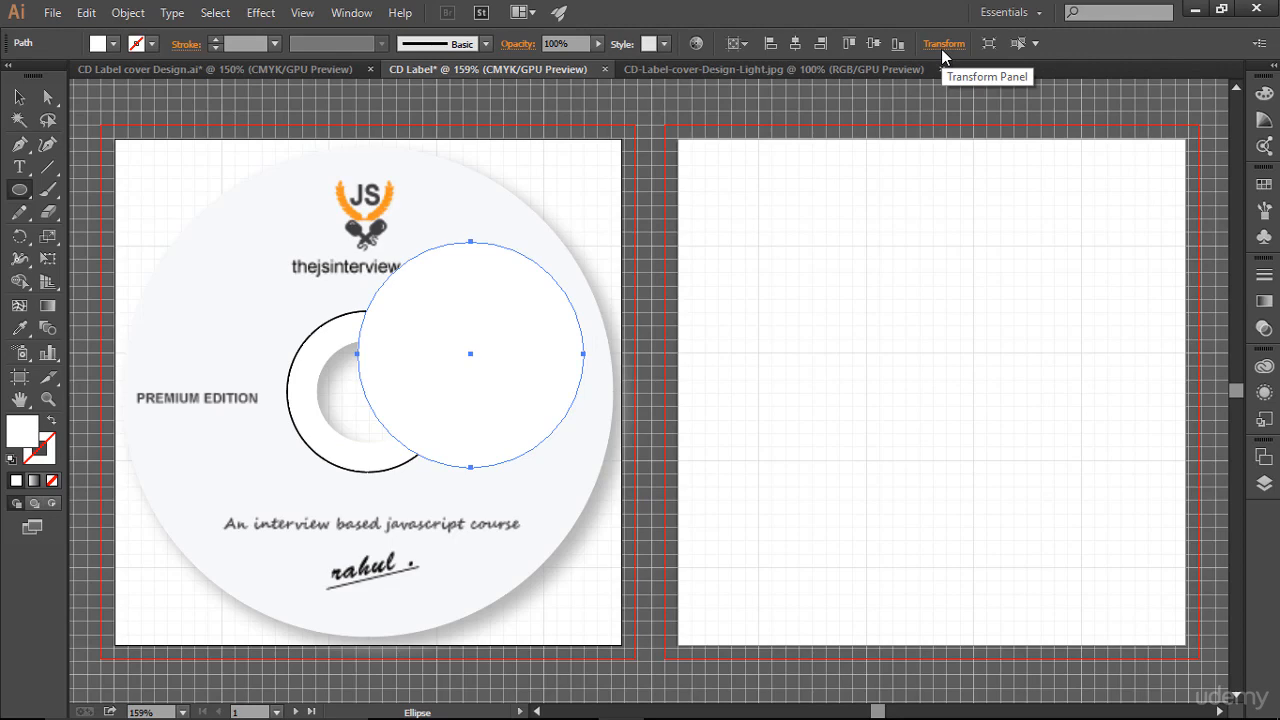
# - Switch to the browser and convert 45 mm to inches with the unit converter
pyautogui.hotkey('alt', 'Tab')
pyautogui.moveTo(264, 315); pyautogui.dragTo(208, 316)
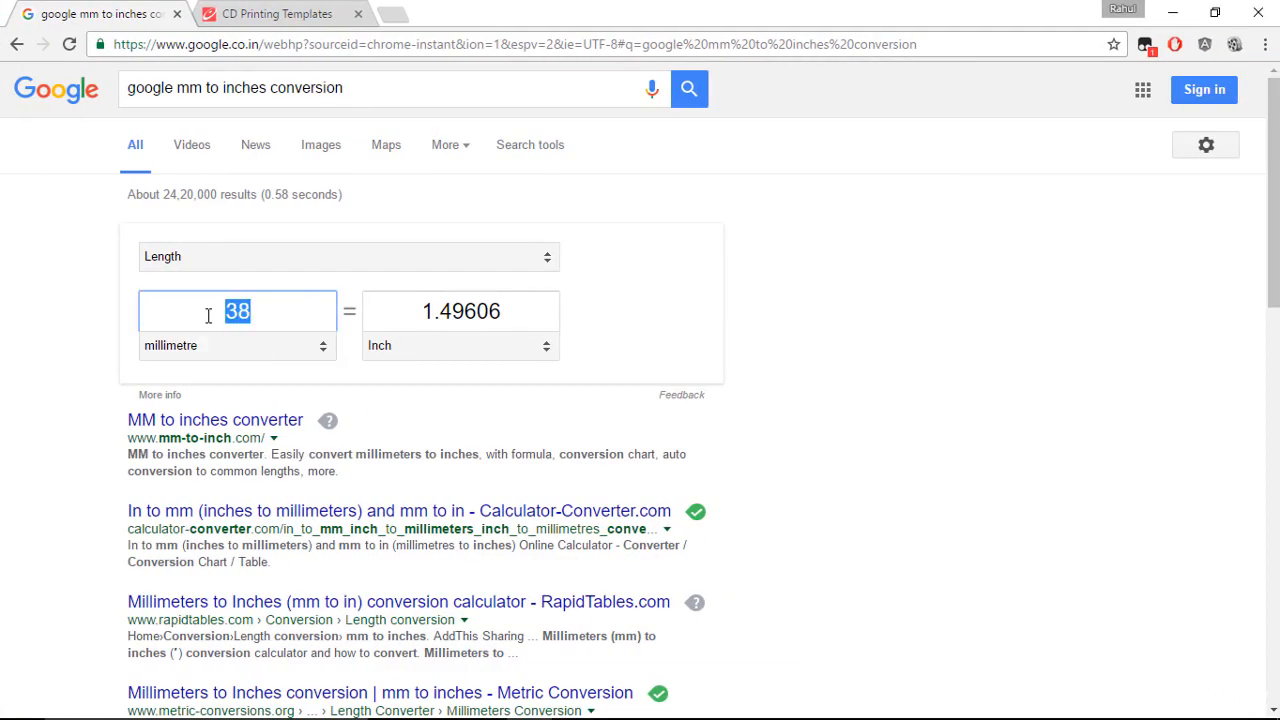
pyautogui.write('45')
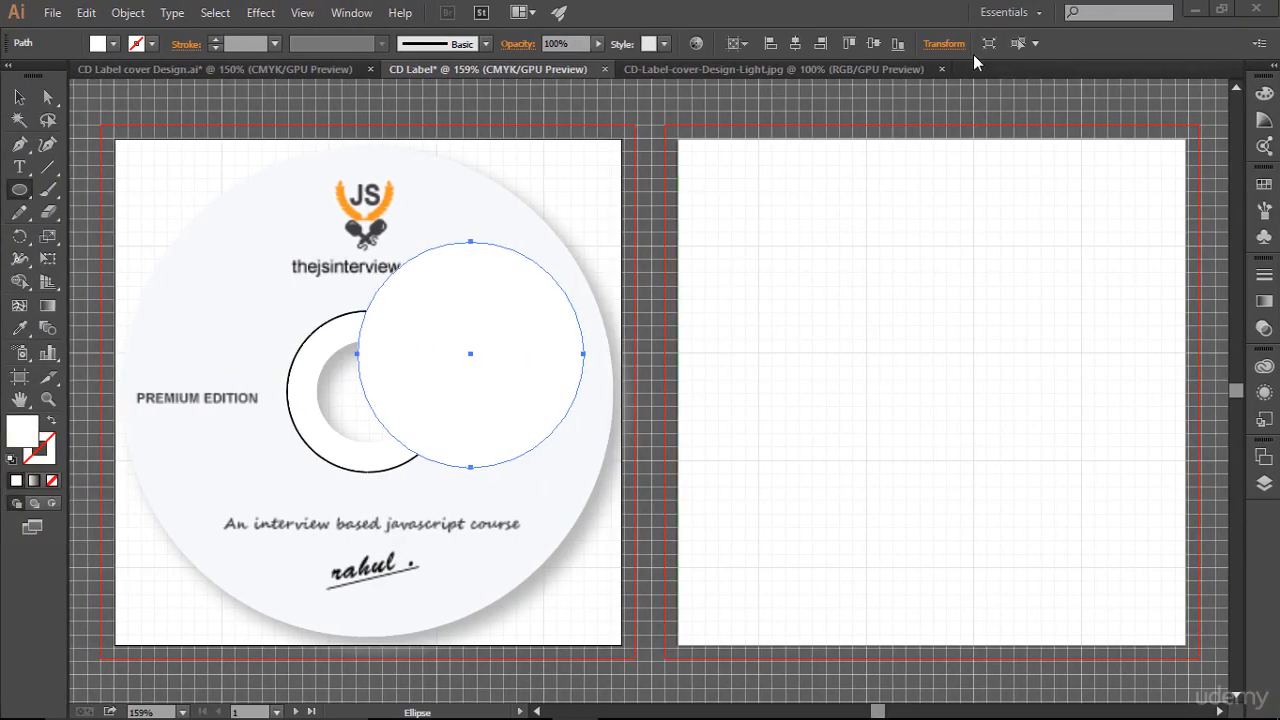
# - Set the new circle's width and height to 1.78 in
pyautogui.click(960, 44)
pyautogui.moveTo(927, 74); pyautogui.dragTo(863, 74)
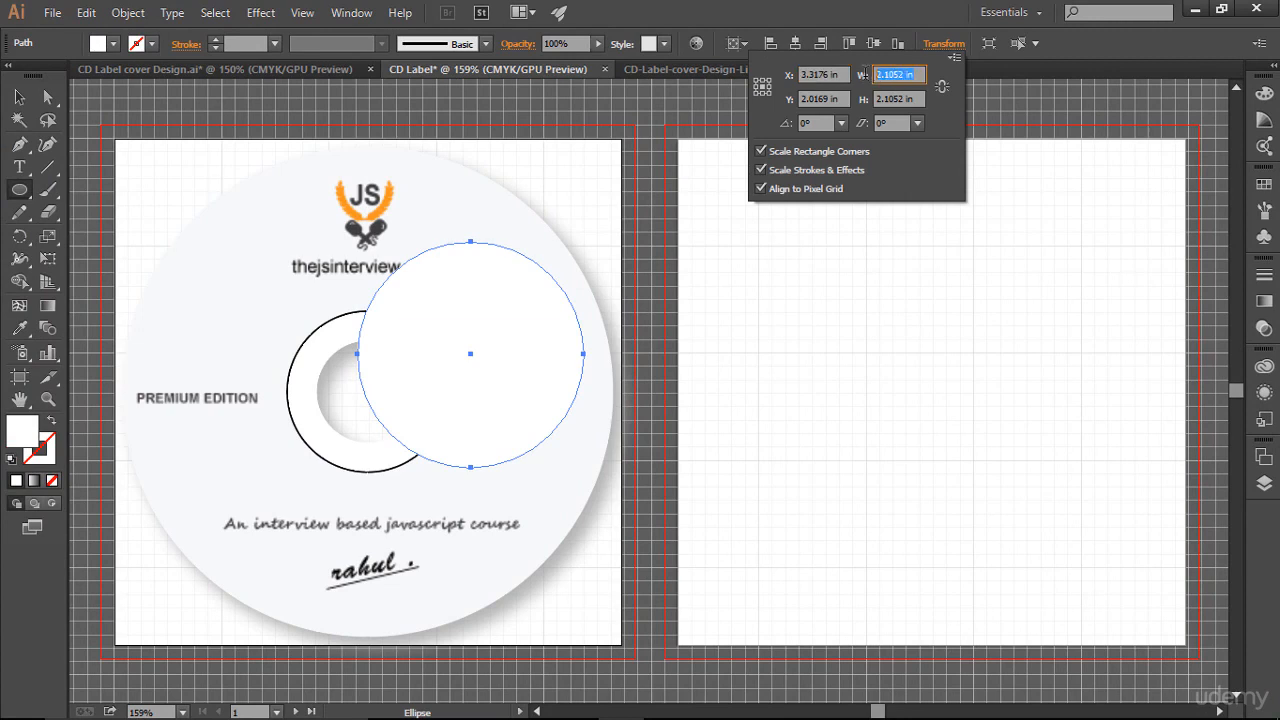
pyautogui.write('1.')
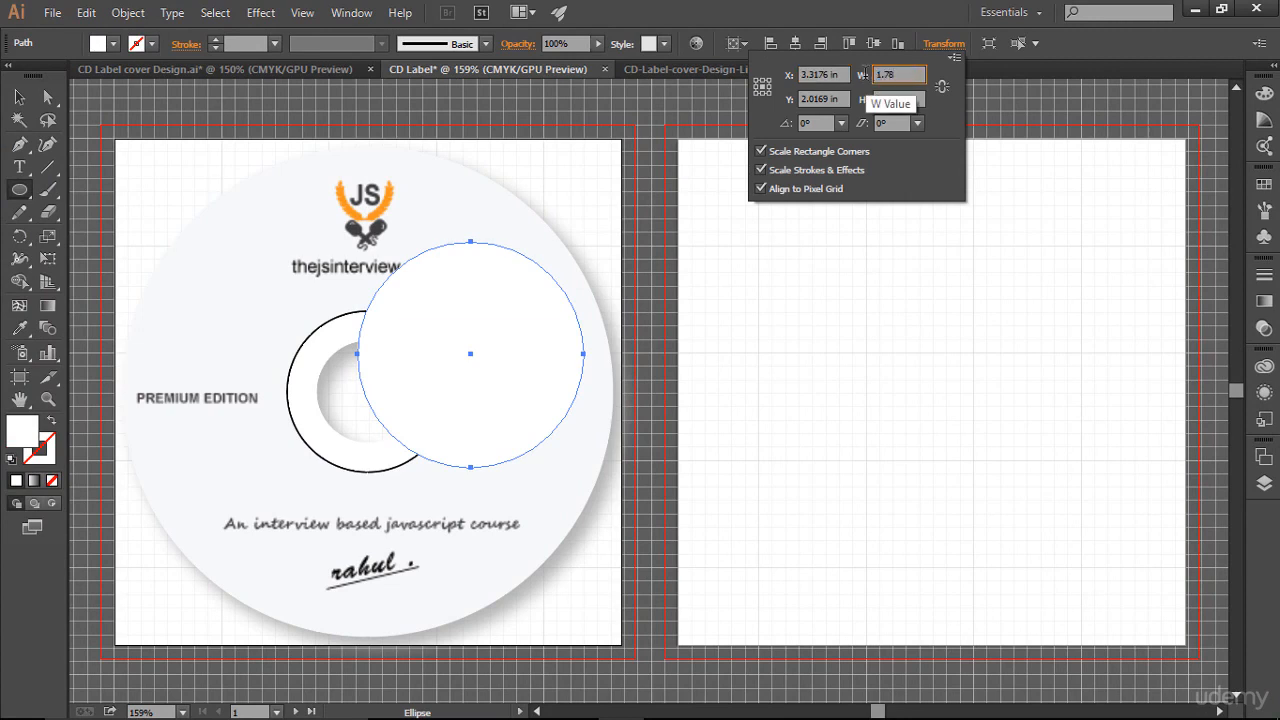
pyautogui.write('78')
pyautogui.press('Tab')
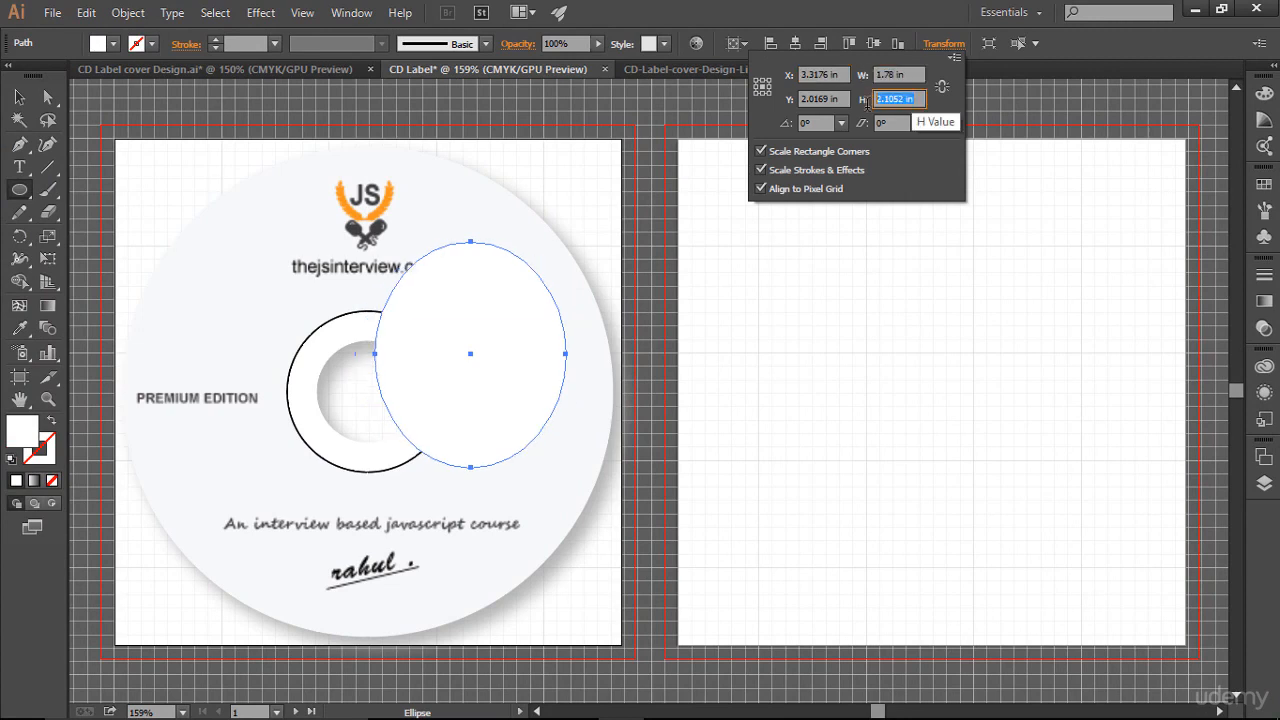
pyautogui.write('1')
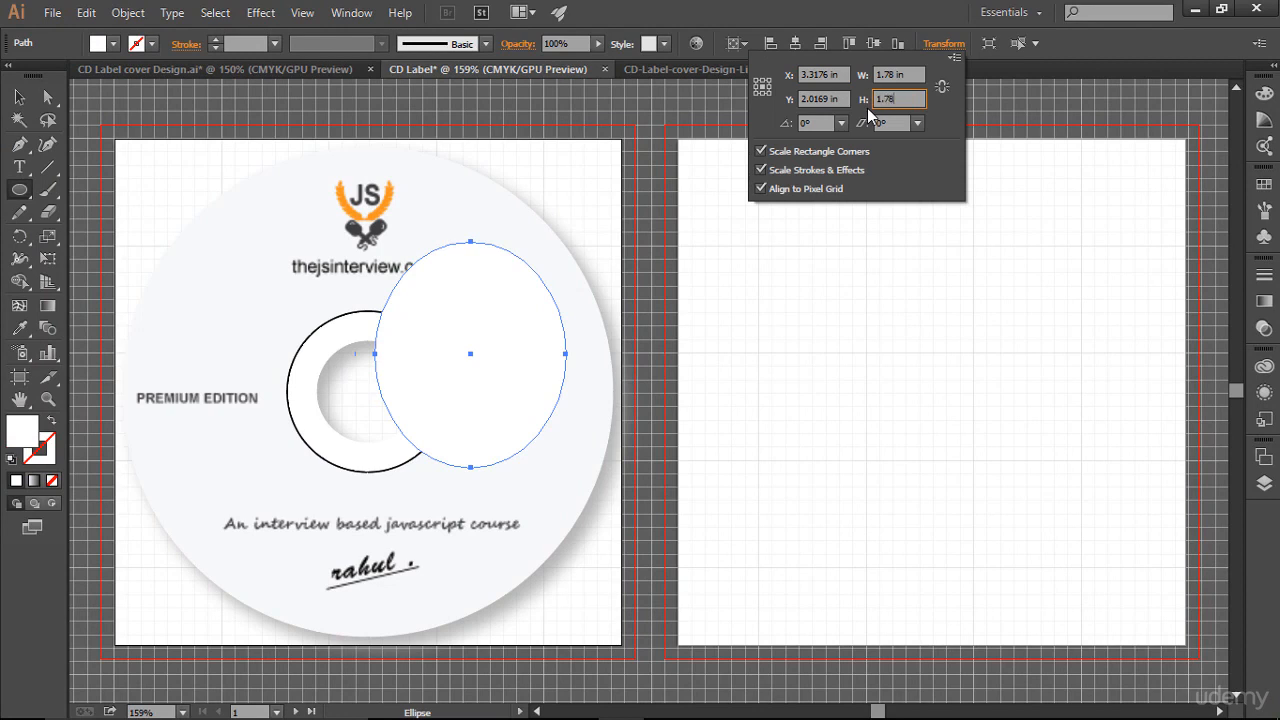
pyautogui.write('.78')
pyautogui.press('Return')
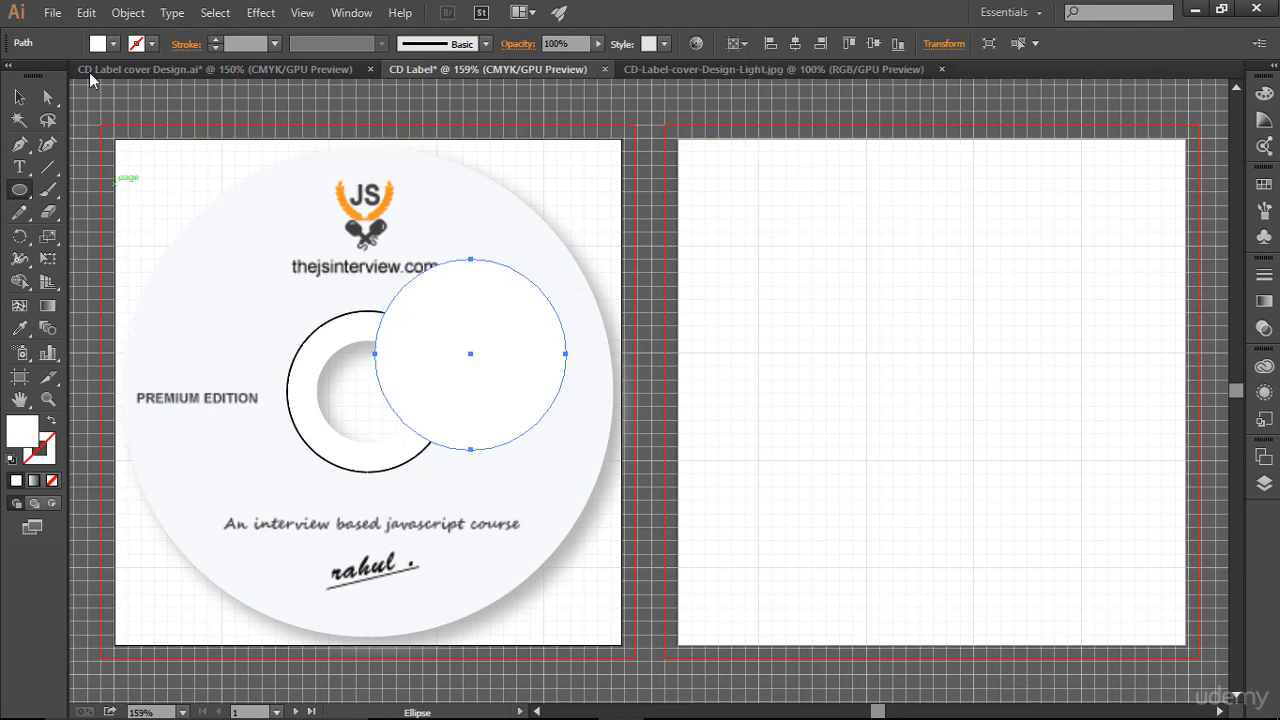
# - Give the new circle the default white fill and black stroke, then center it horizontally and vertically on the artboard
pyautogui.press('d')
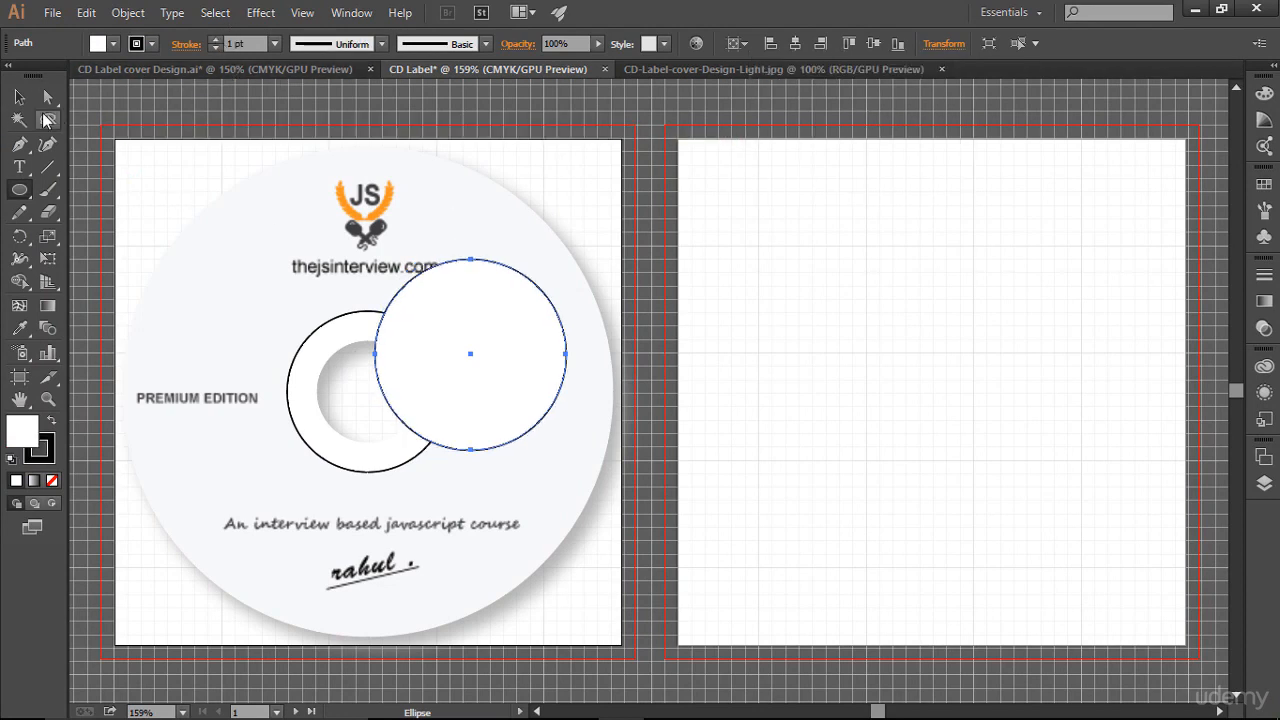
pyautogui.press('v')
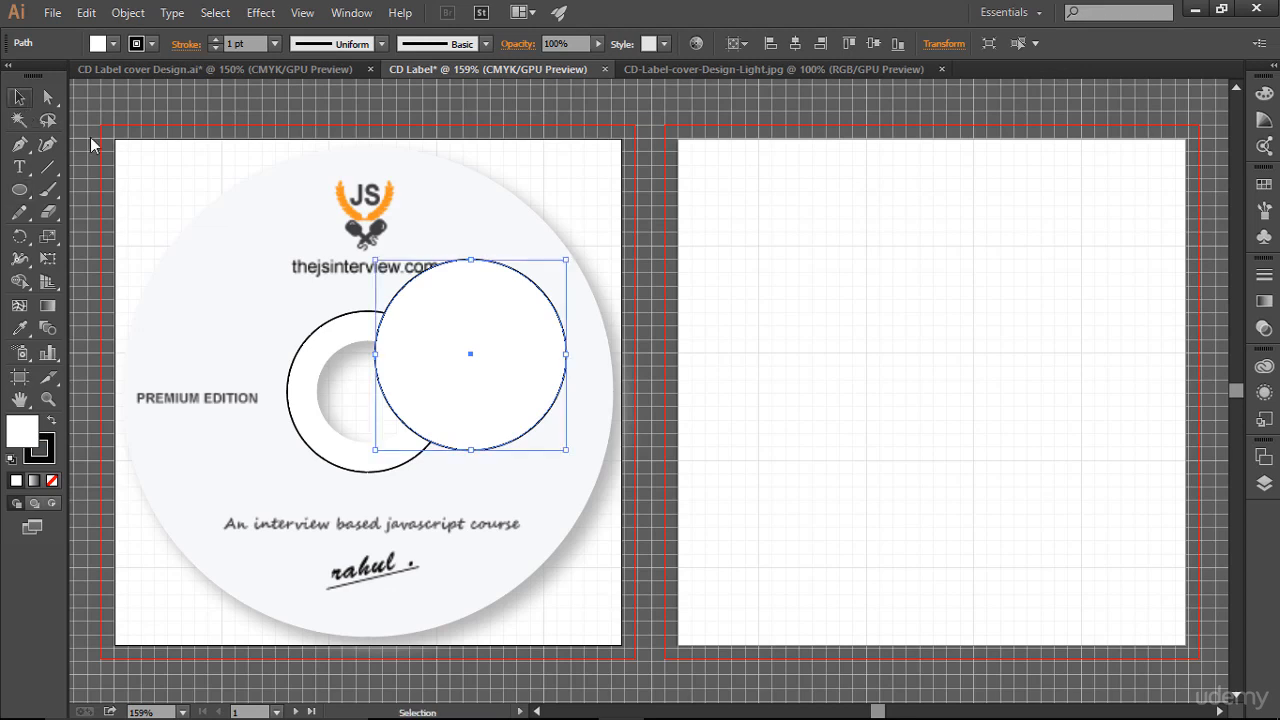
pyautogui.click(795, 43)
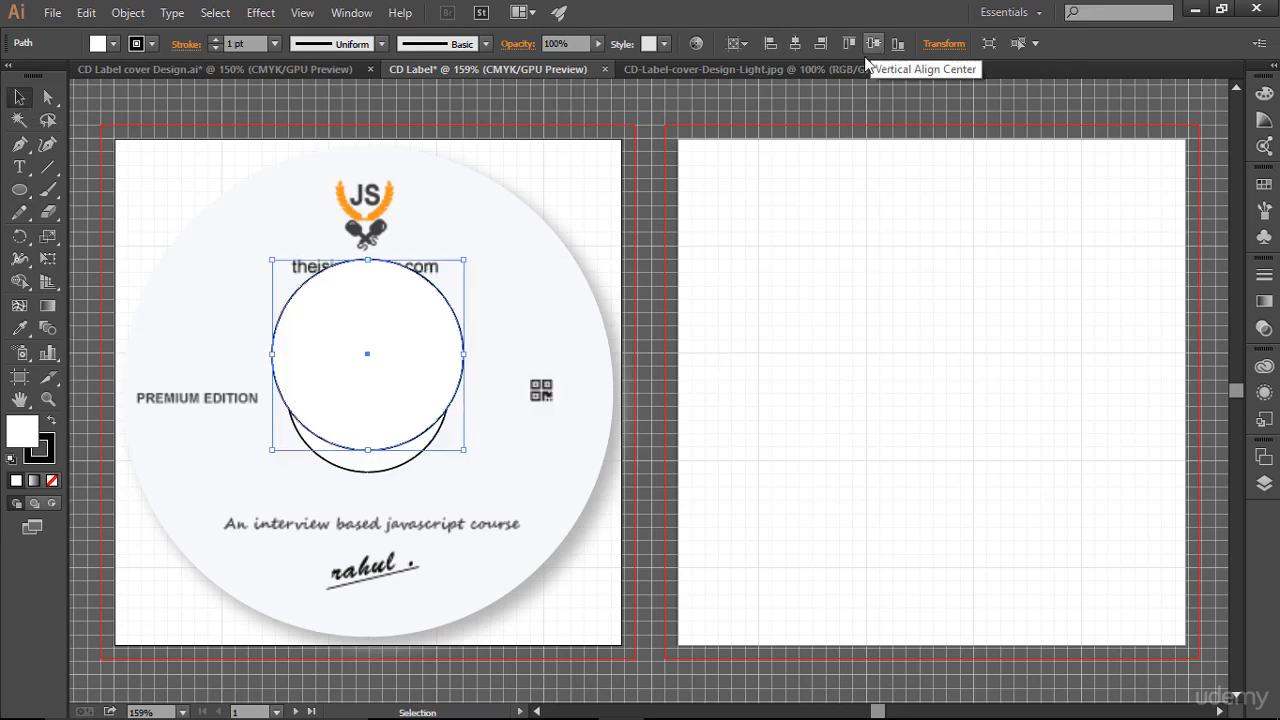
pyautogui.click(872, 45)
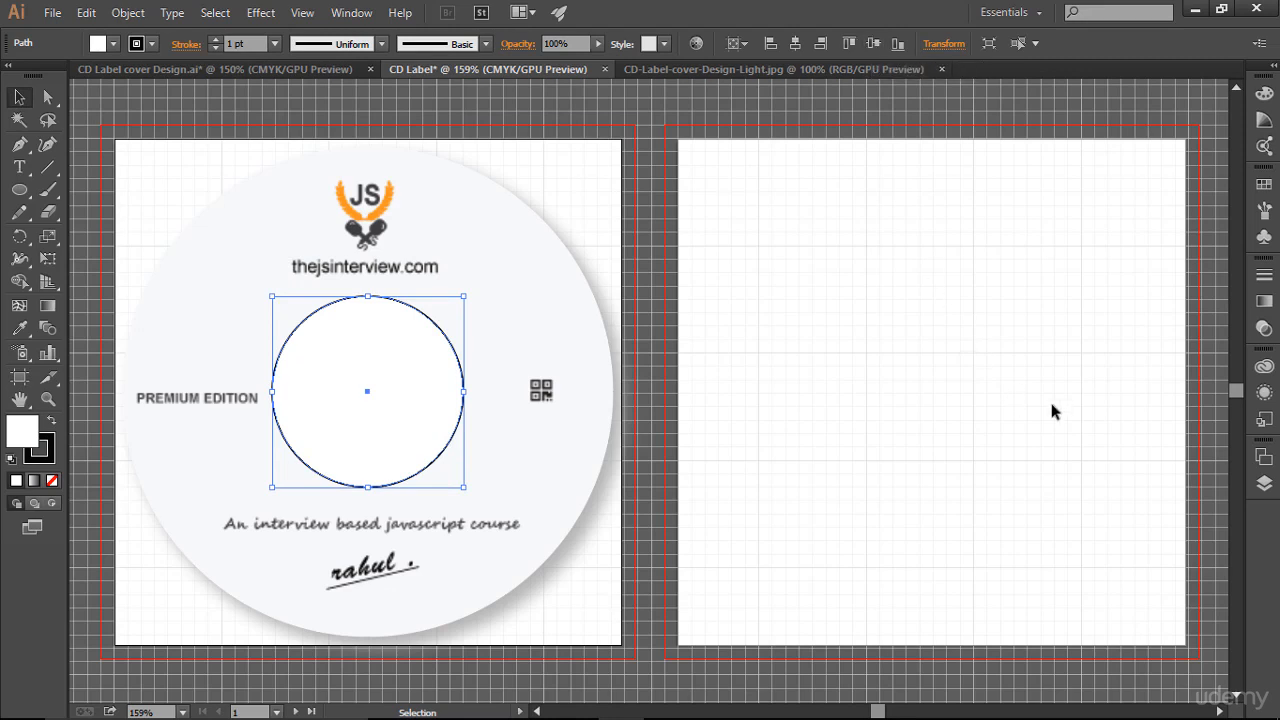
# - Move the new circle's path into the disc's clip group in the Layers panel
pyautogui.click(1264, 455)
pyautogui.click(1096, 445)
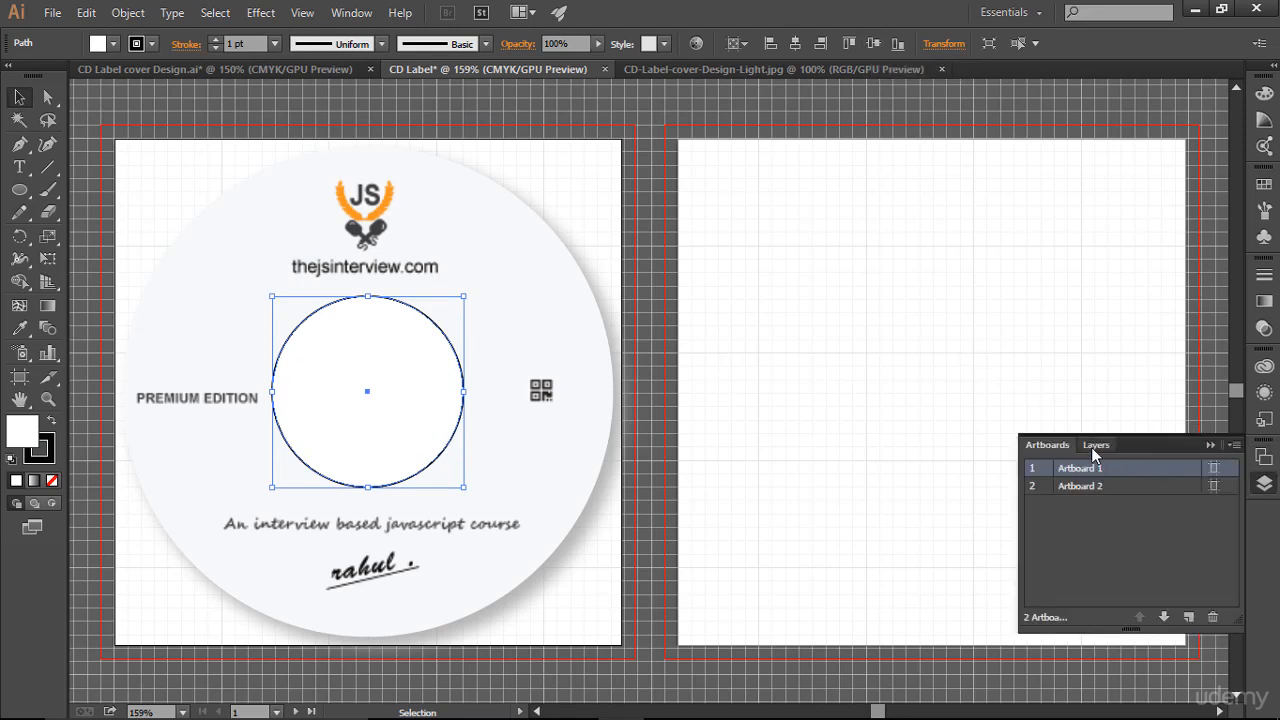
pyautogui.click(1123, 489)
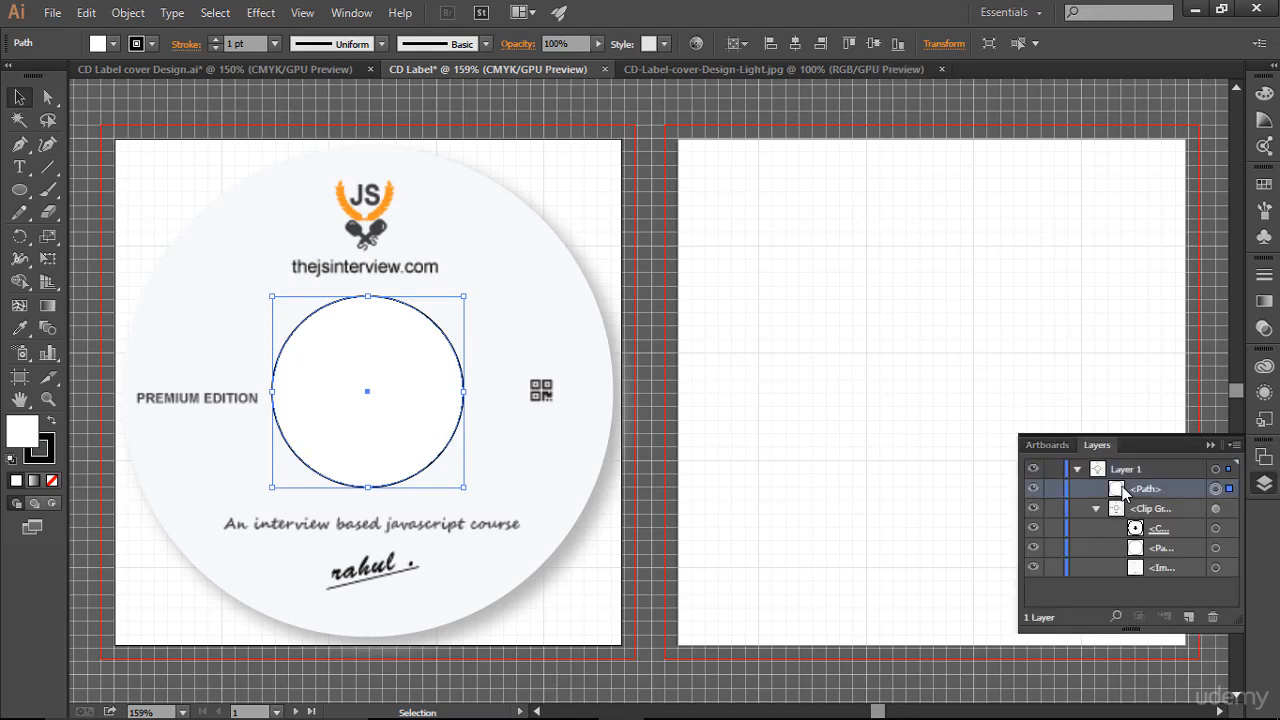
pyautogui.moveTo(1123, 489); pyautogui.dragTo(1136, 537)
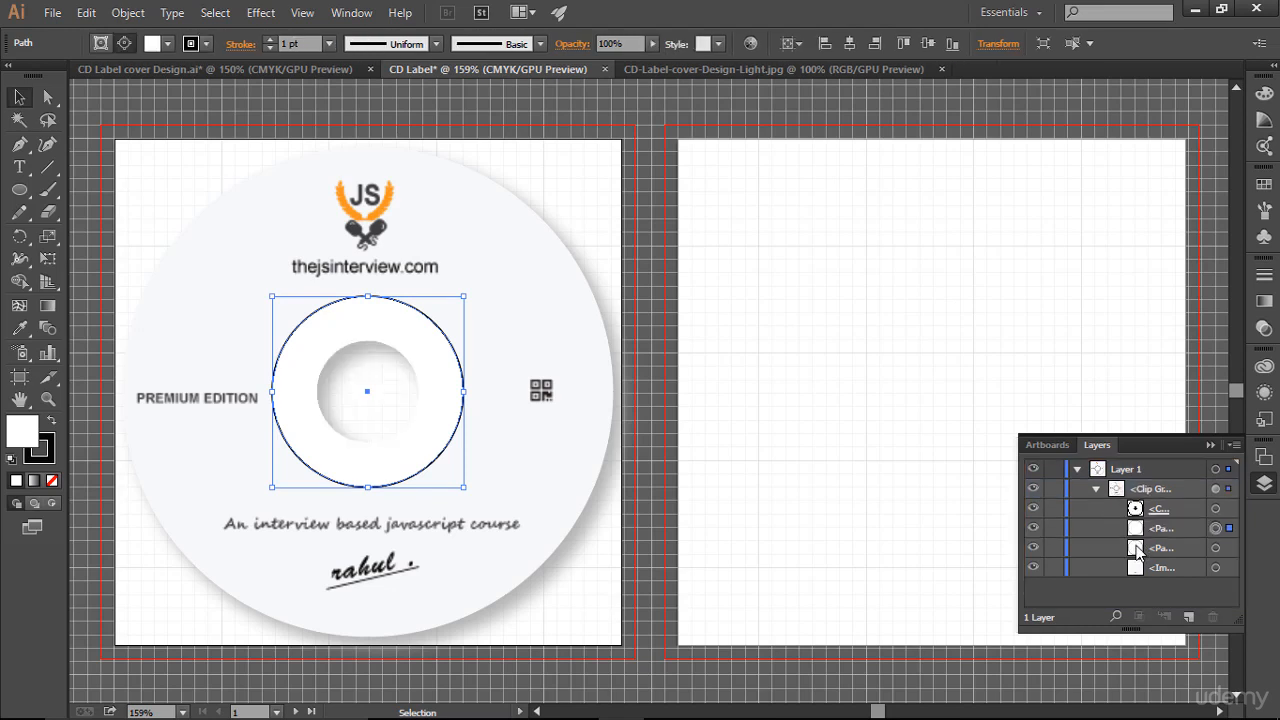
# - Reorder the clip group so the lower path sits above the new circle, then deselect and close the panel
pyautogui.click(1161, 550)
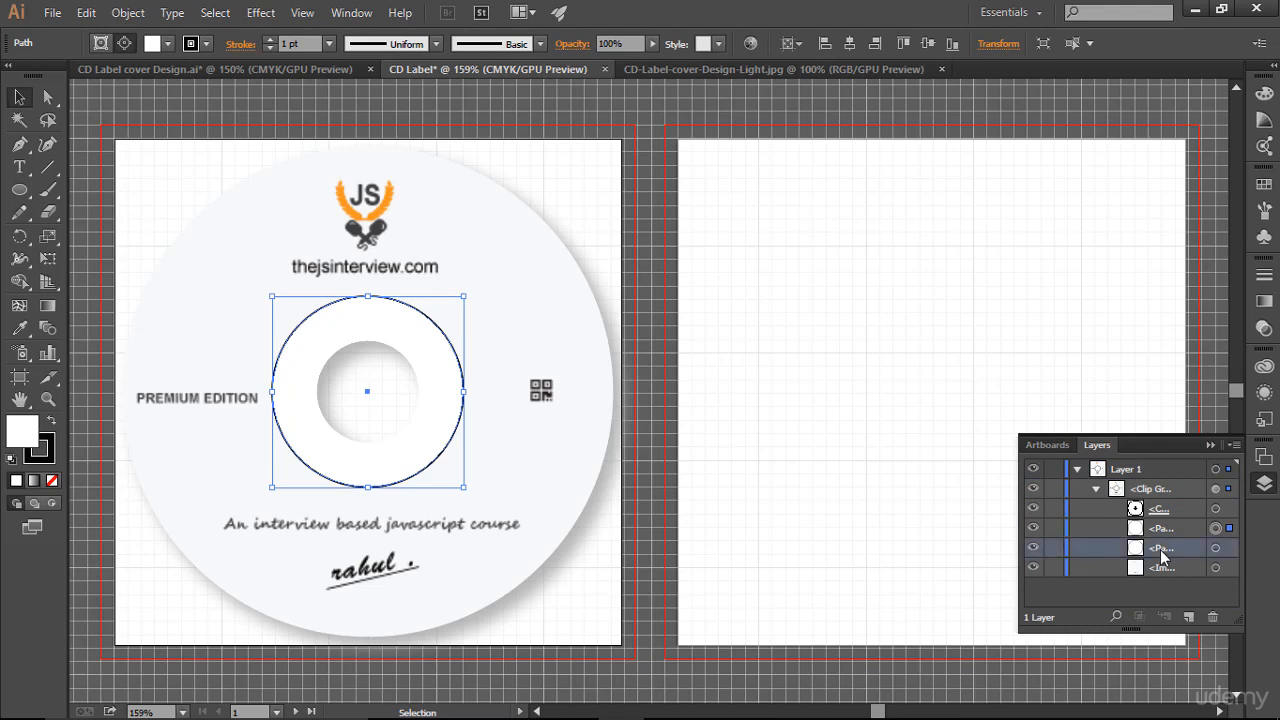
pyautogui.moveTo(1161, 557); pyautogui.dragTo(1160, 522)
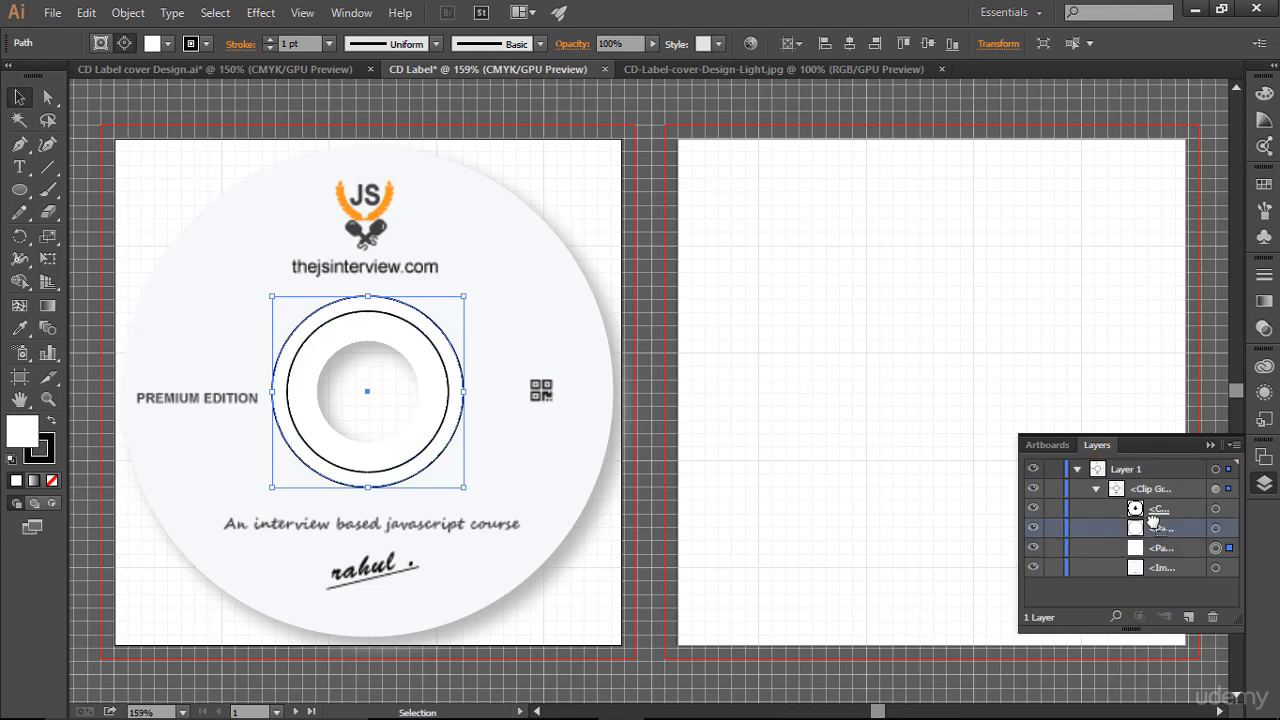
pyautogui.click(1135, 376)
pyautogui.click(1211, 446)
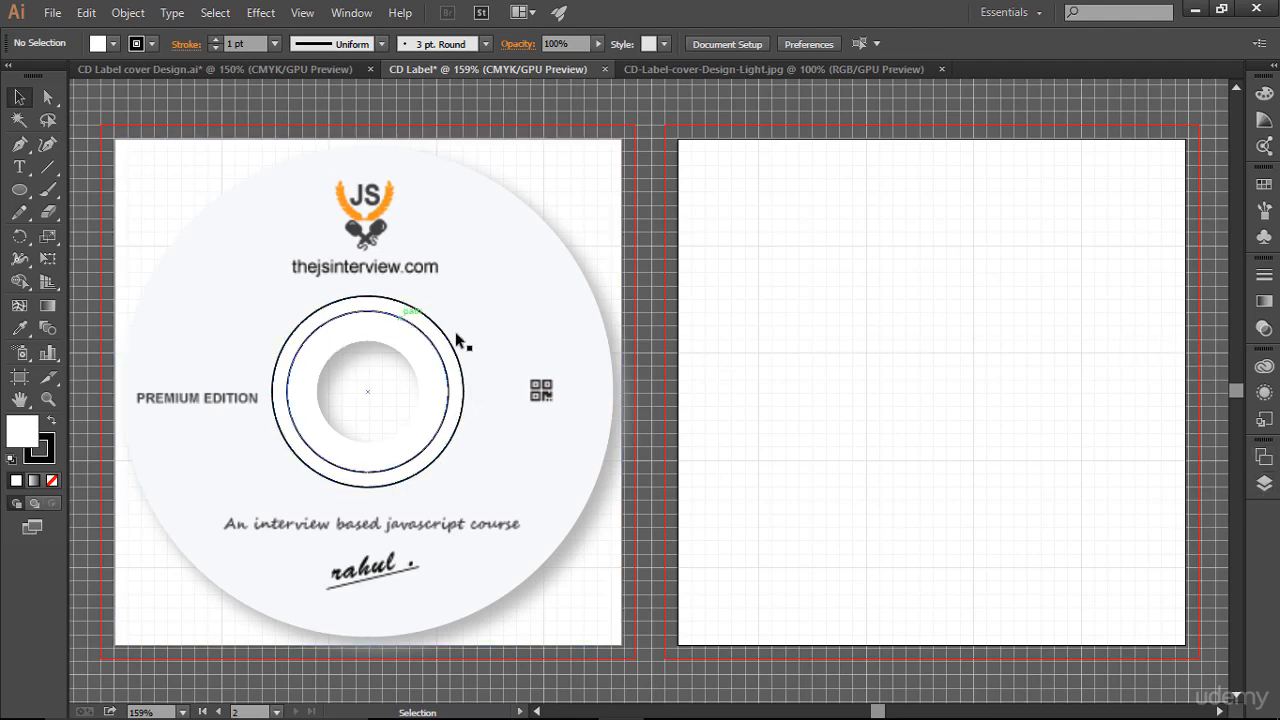
# - Set the inner hub circle's stroke to a gray swatch
pyautogui.click(1263, 484)
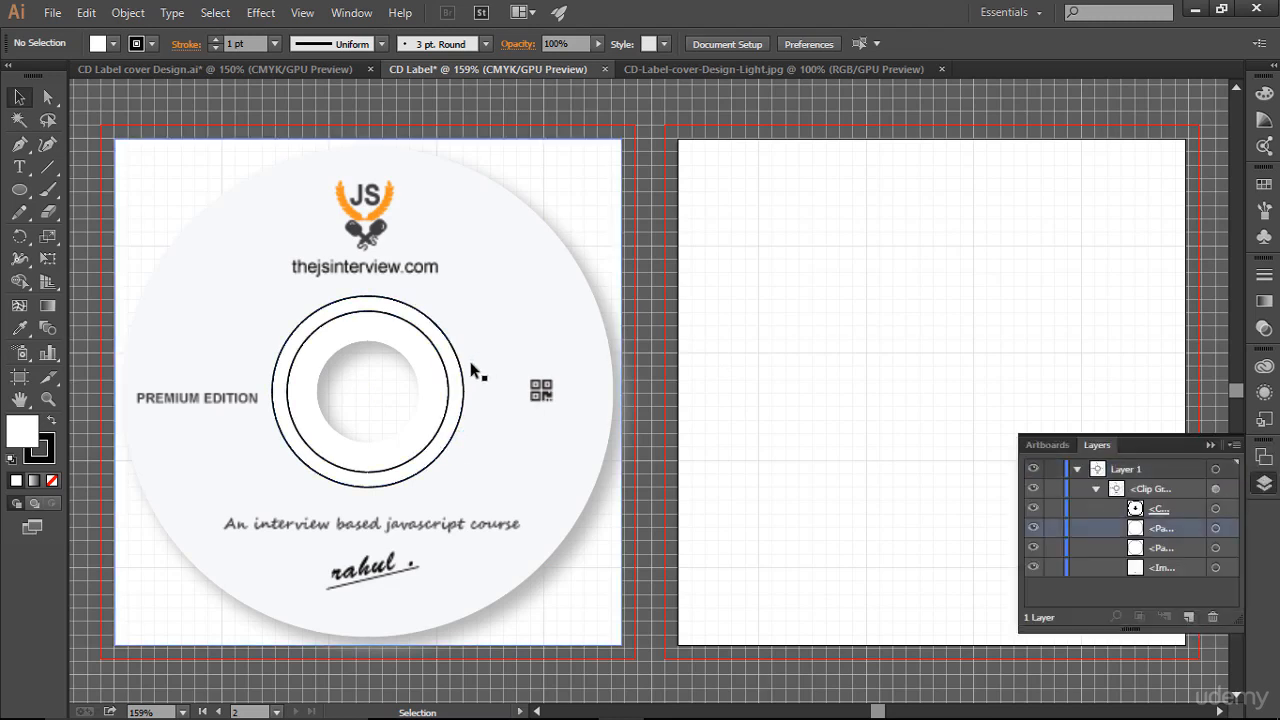
pyautogui.click(1032, 530)
pyautogui.click(1032, 530)
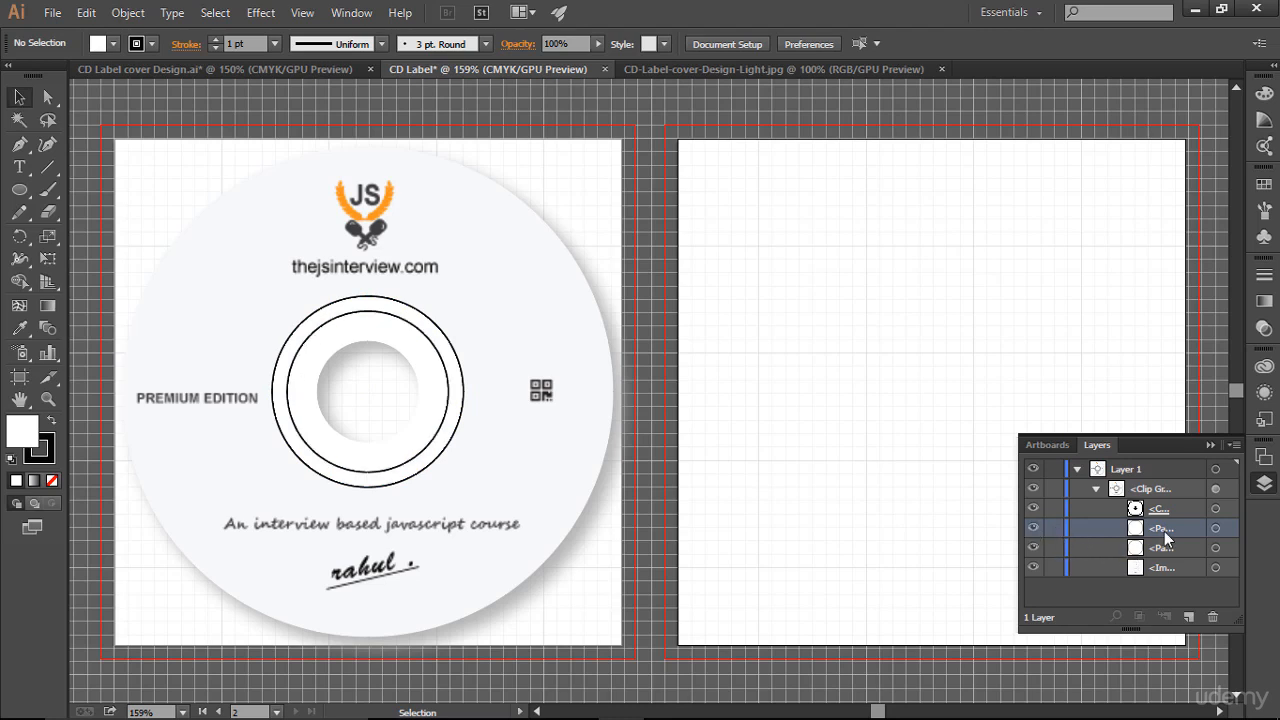
pyautogui.click(1216, 531)
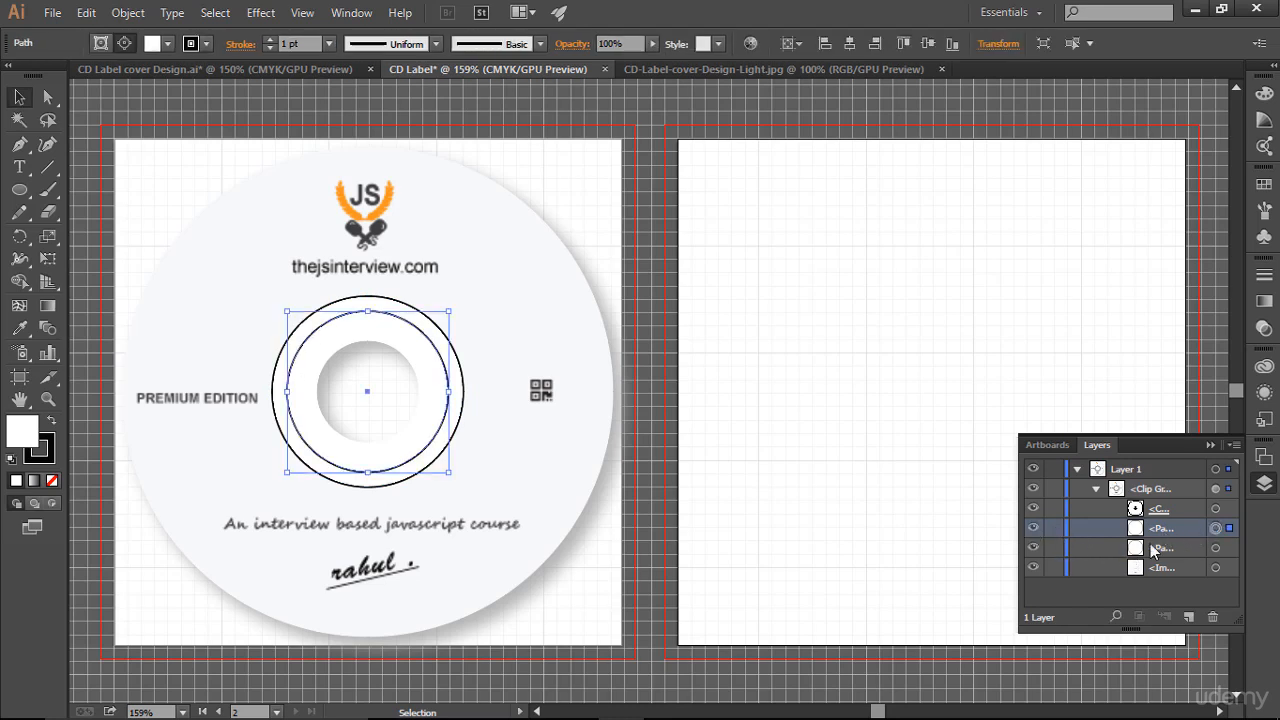
pyautogui.click(209, 48)
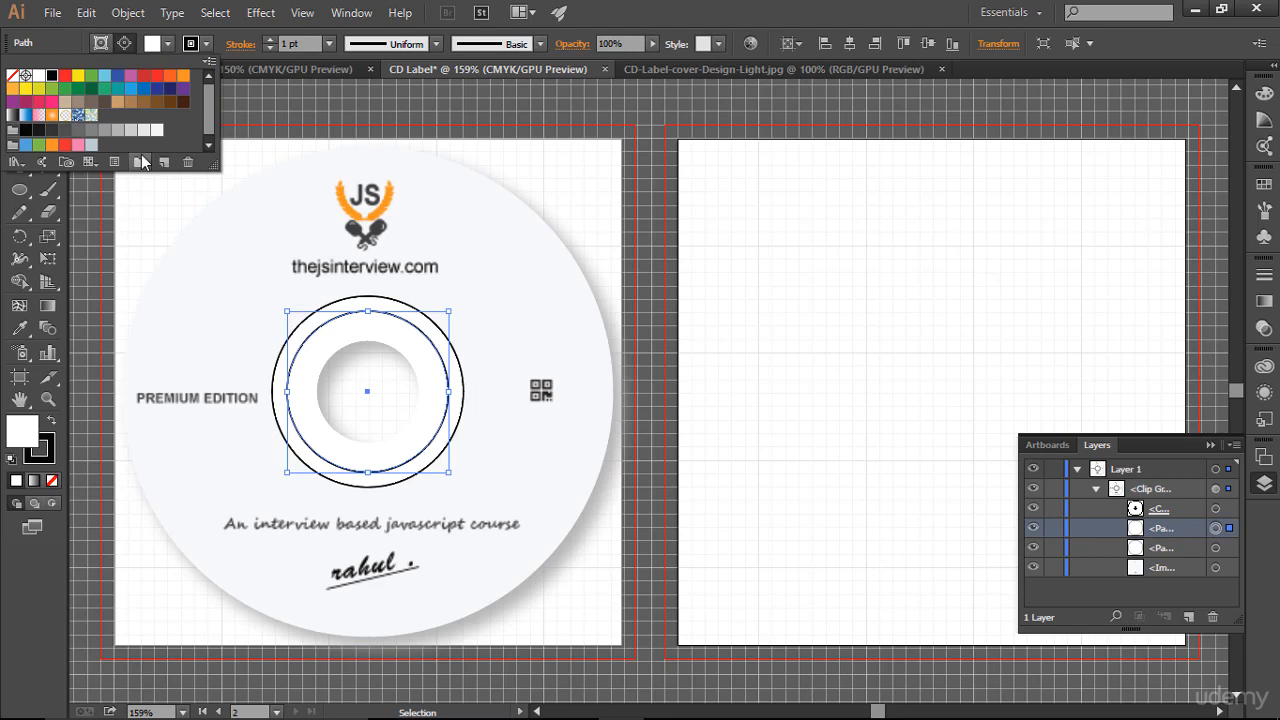
pyautogui.click(79, 133)
pyautogui.click(765, 347)
pyautogui.click(785, 341)
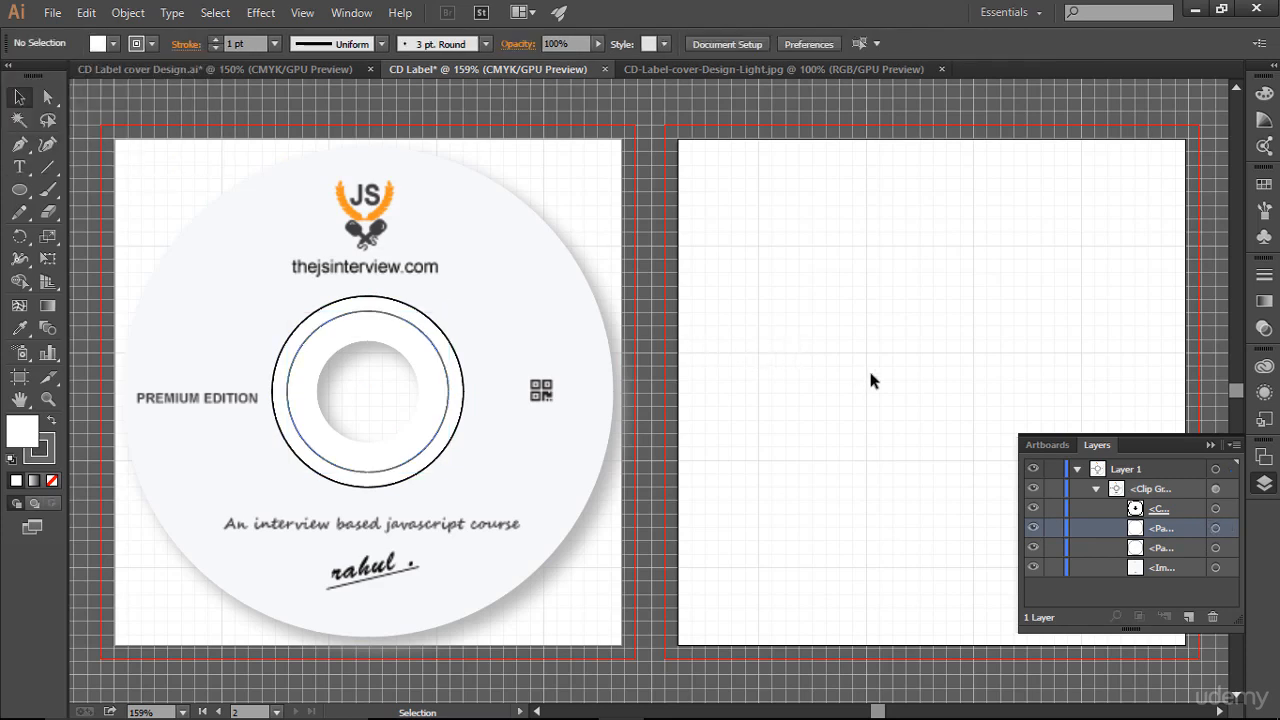
# - Change the inner hub circle's stroke to a lighter gray swatch
pyautogui.click(1216, 531)
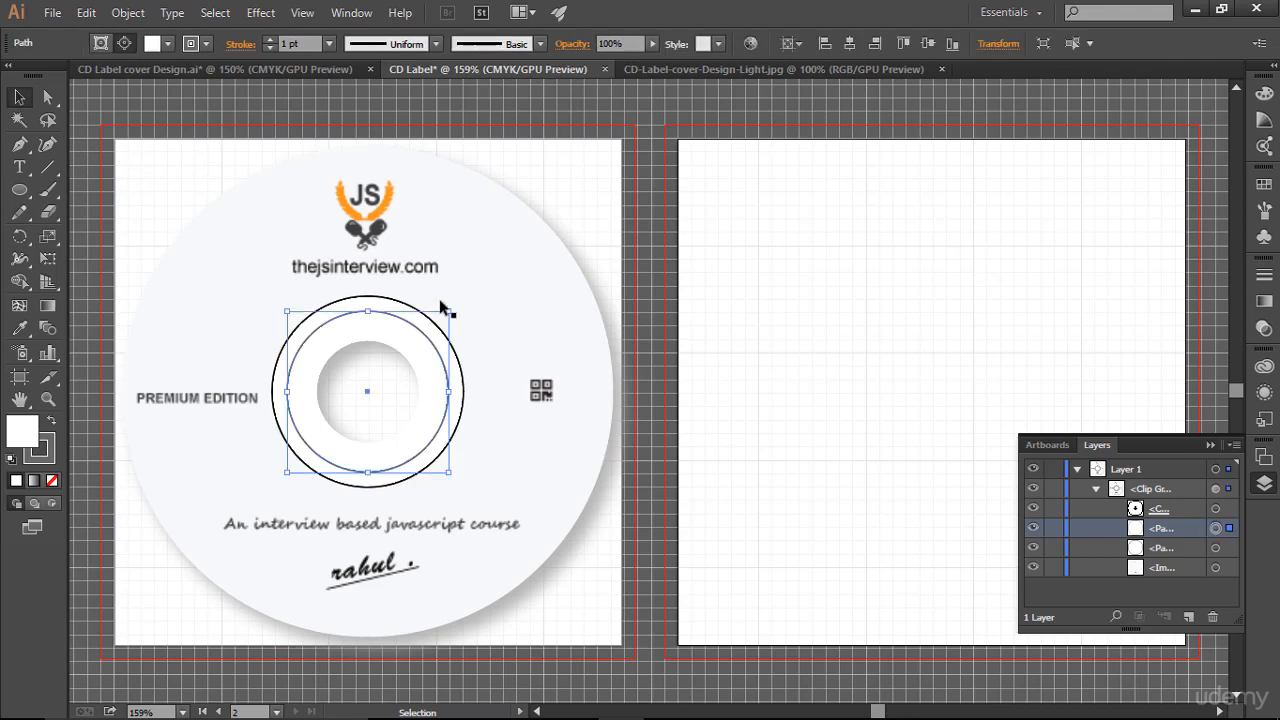
pyautogui.click(207, 45)
pyautogui.click(106, 131)
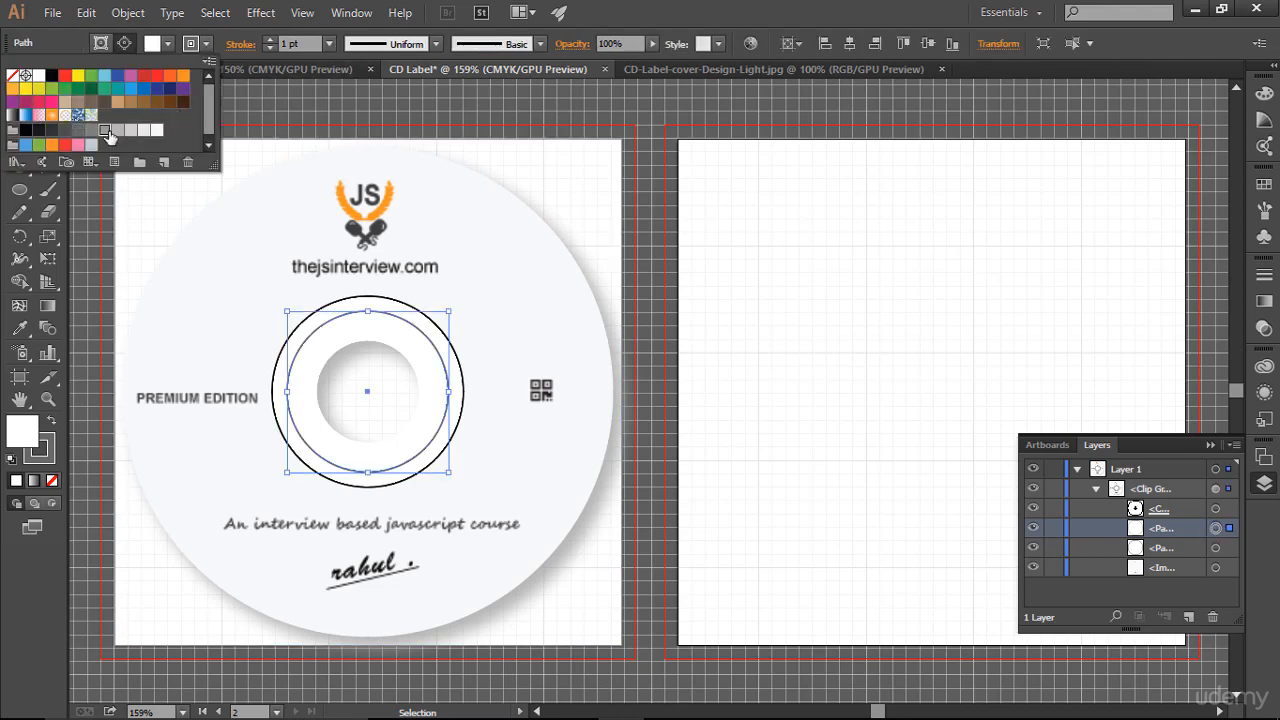
pyautogui.click(754, 380)
pyautogui.click(754, 385)
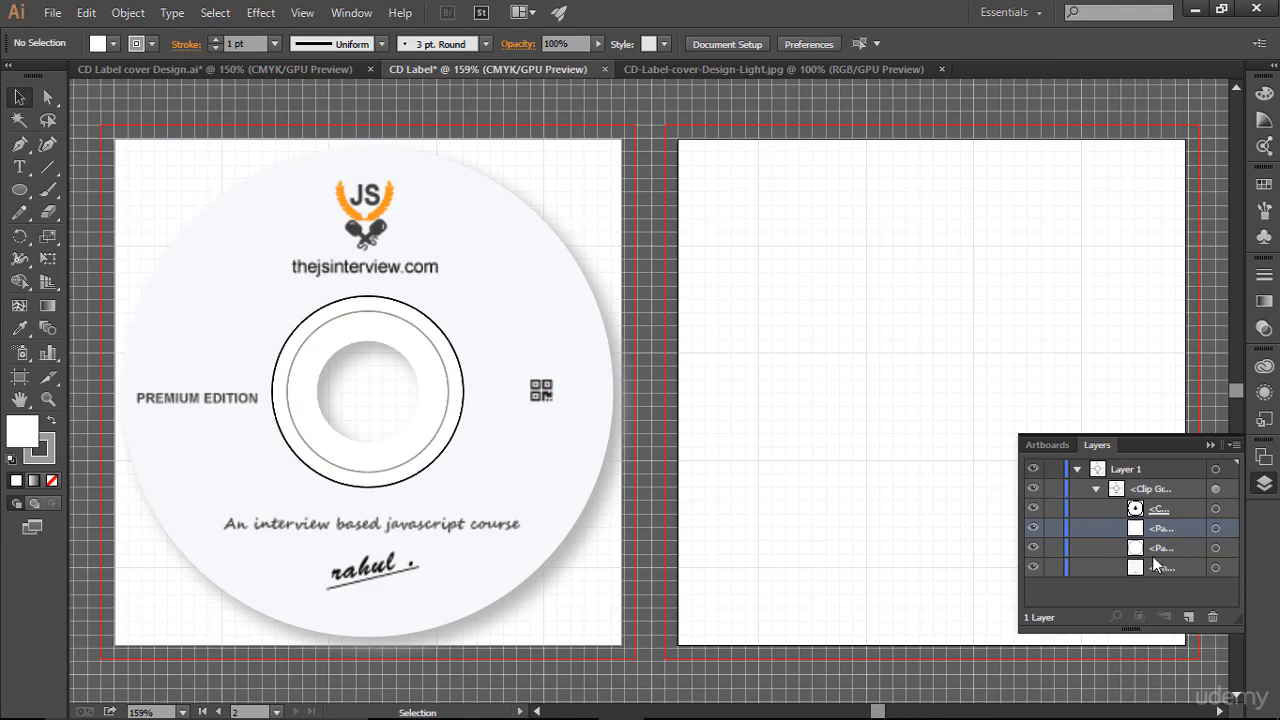
# - Set the outer hub circle's stroke to the same light gray swatch and close the Layers panel
pyautogui.click(1203, 547)
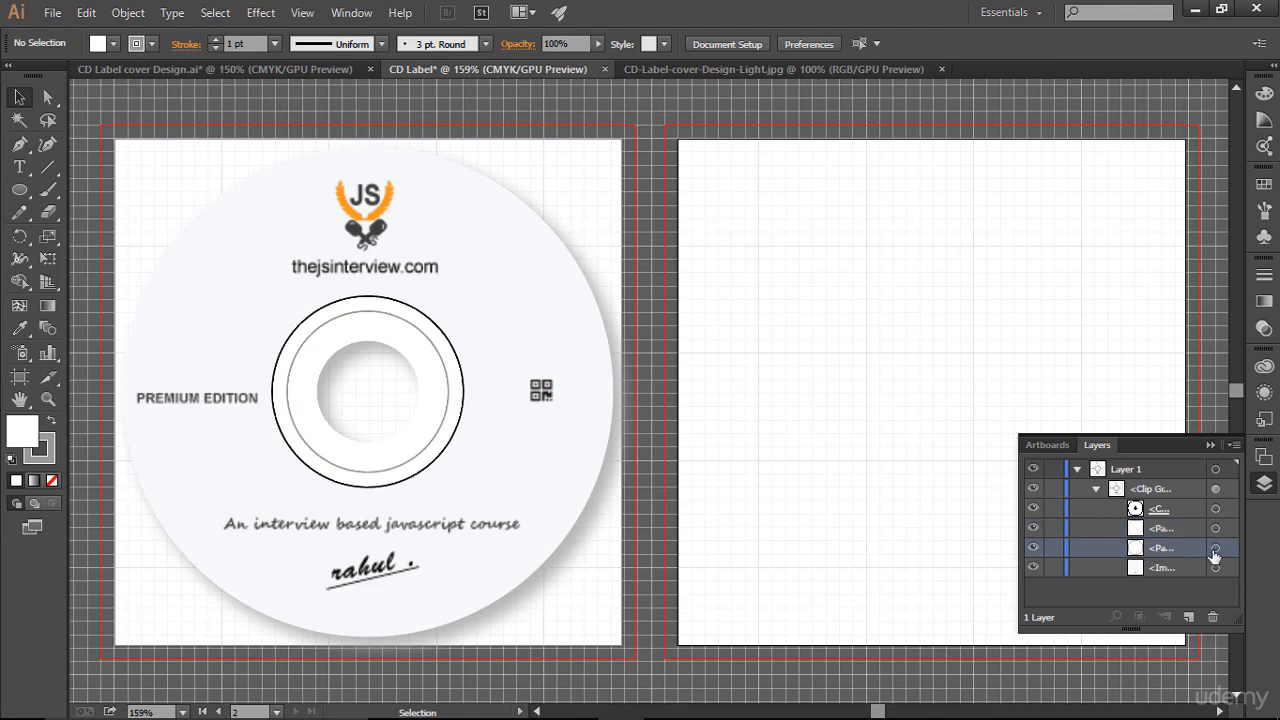
pyautogui.click(1214, 551)
pyautogui.click(206, 46)
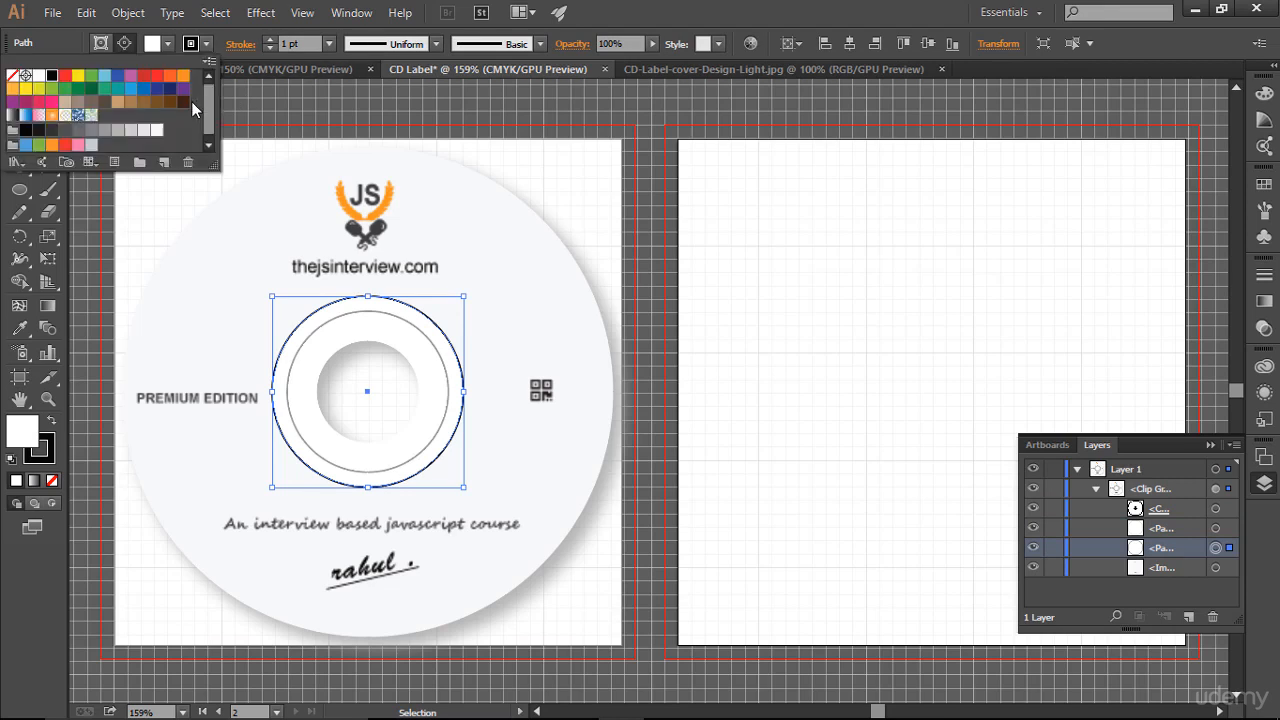
pyautogui.click(104, 129)
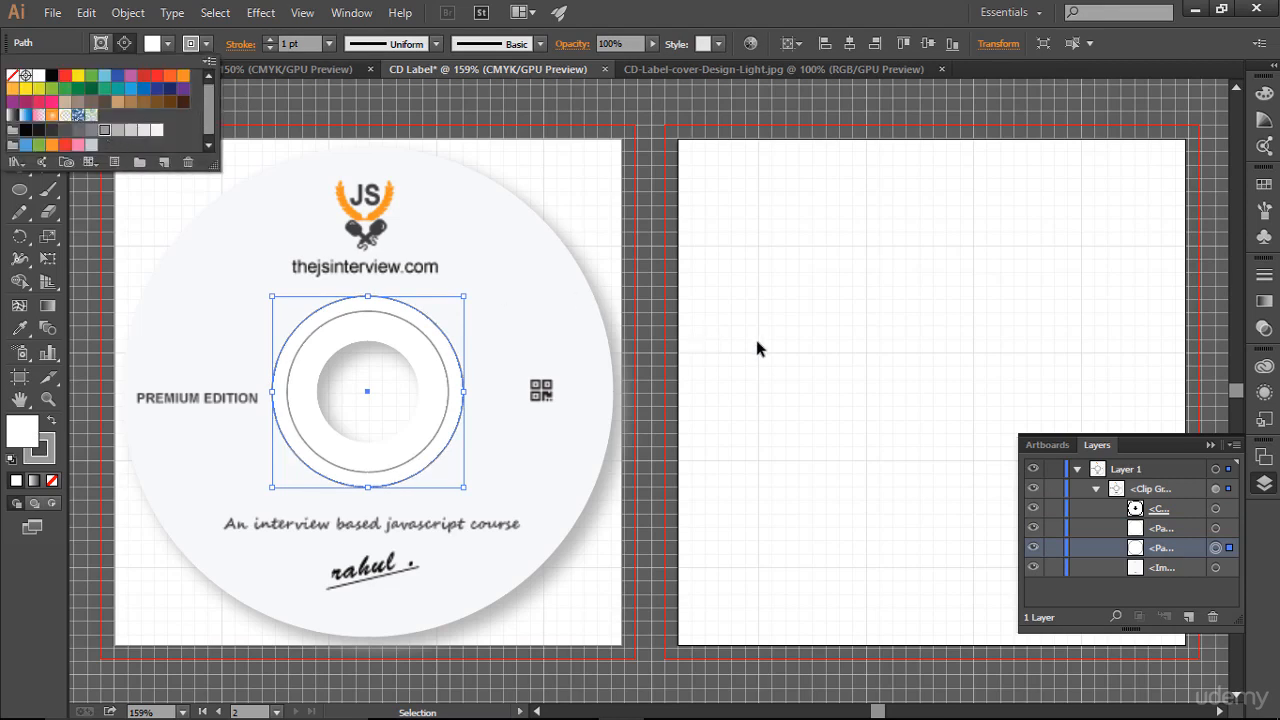
pyautogui.click(757, 348)
pyautogui.click(954, 418)
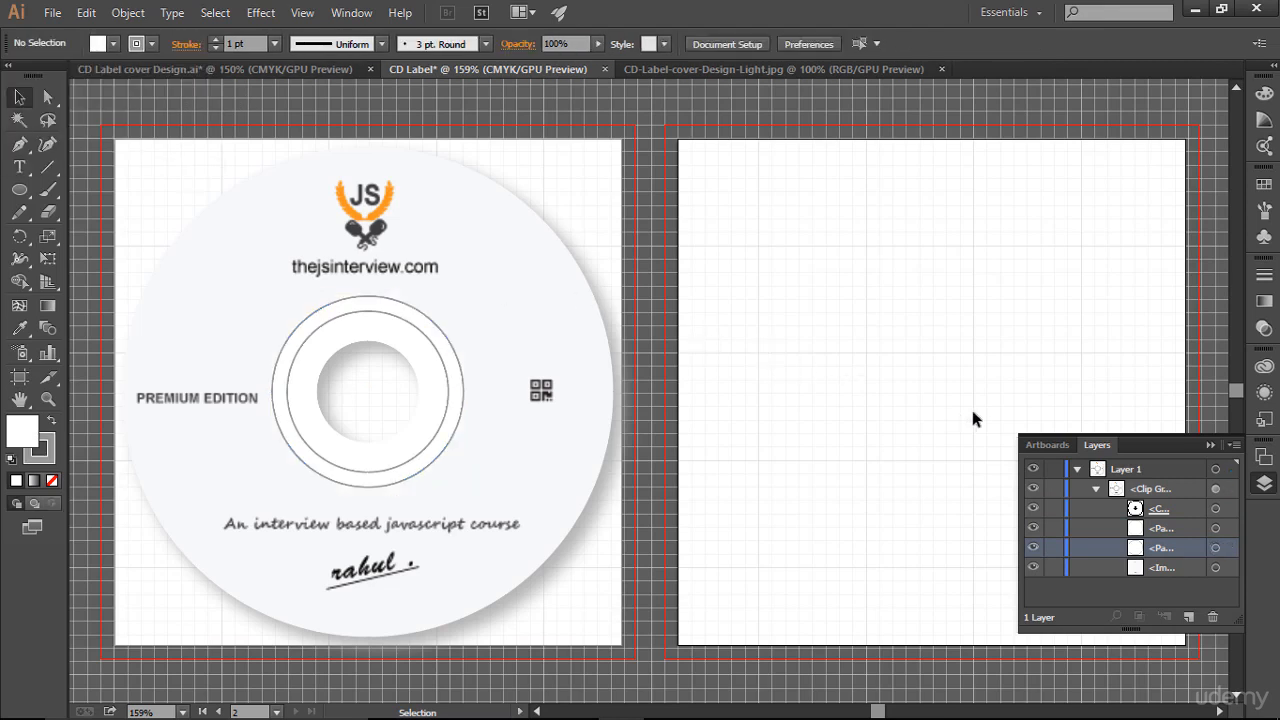
pyautogui.click(1211, 445)
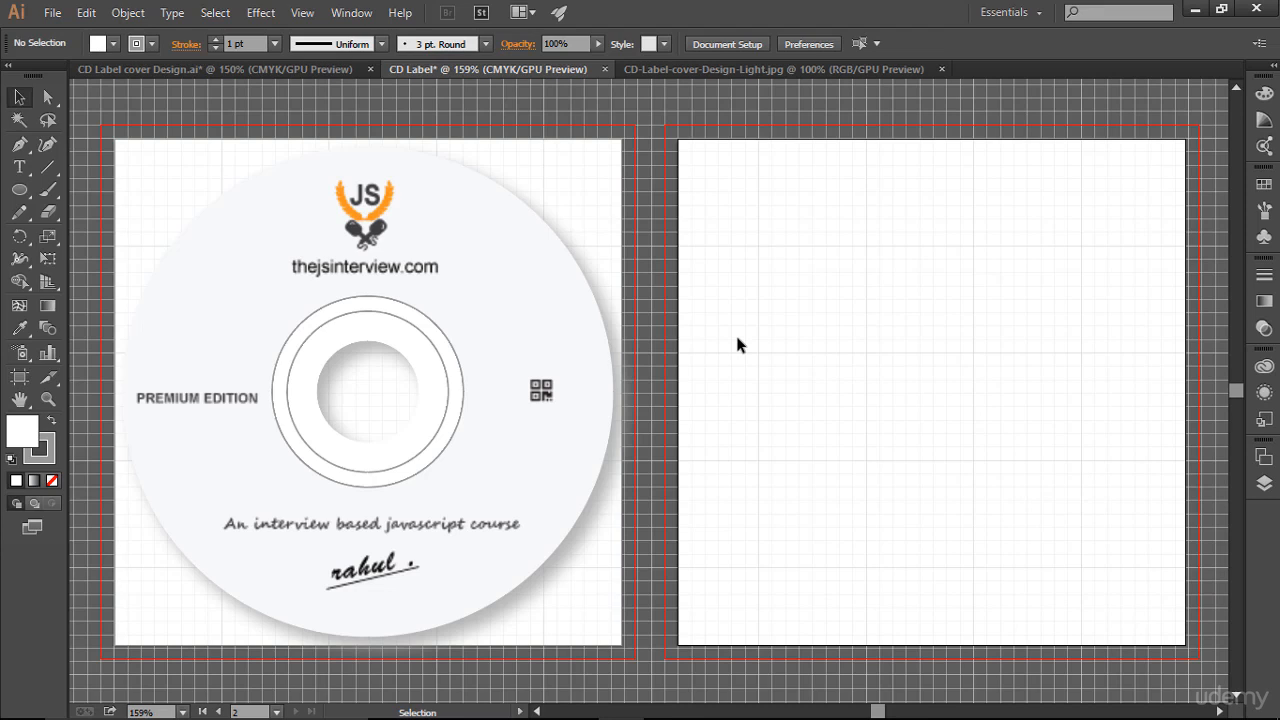
# - Draw a circle on the second artboard with the Ellipse tool and set its width and height to 4.57 in
pyautogui.moveTo(206, 140); pyautogui.dragTo(661, 530)
pyautogui.click(796, 435)
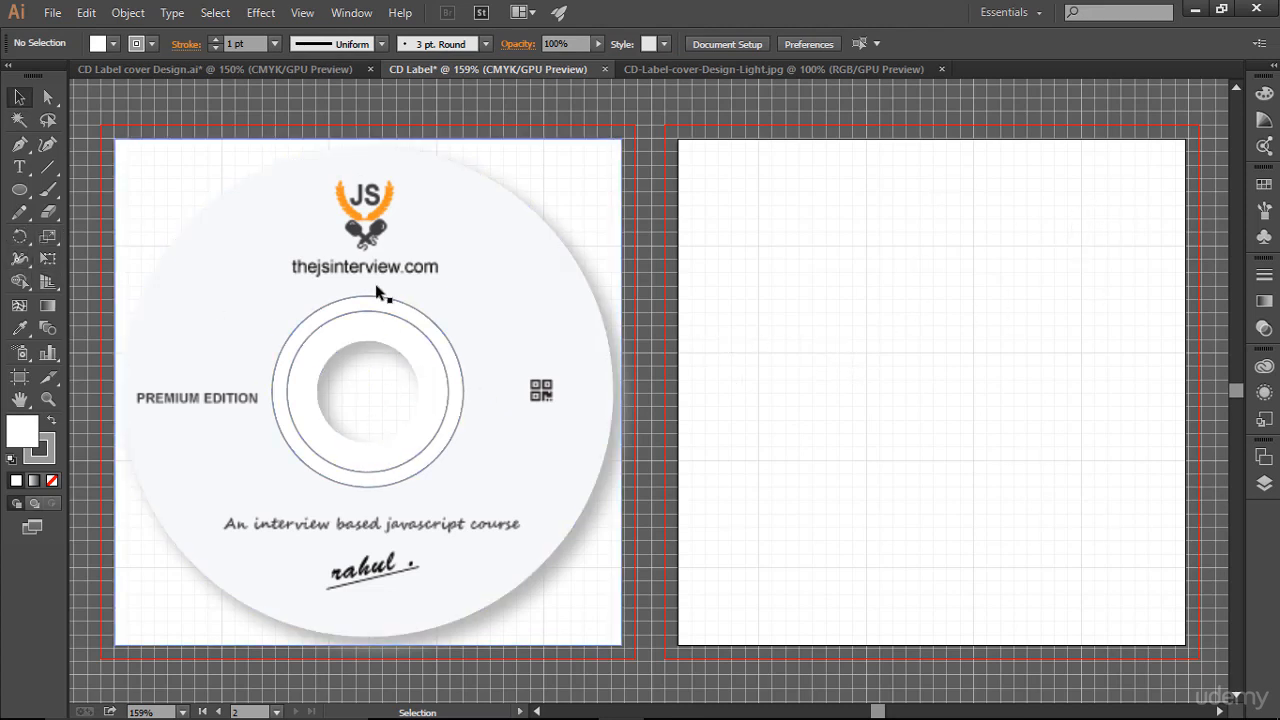
pyautogui.moveTo(29, 190); pyautogui.dragTo(100, 235)
pyautogui.moveTo(803, 269); pyautogui.dragTo(992, 503)
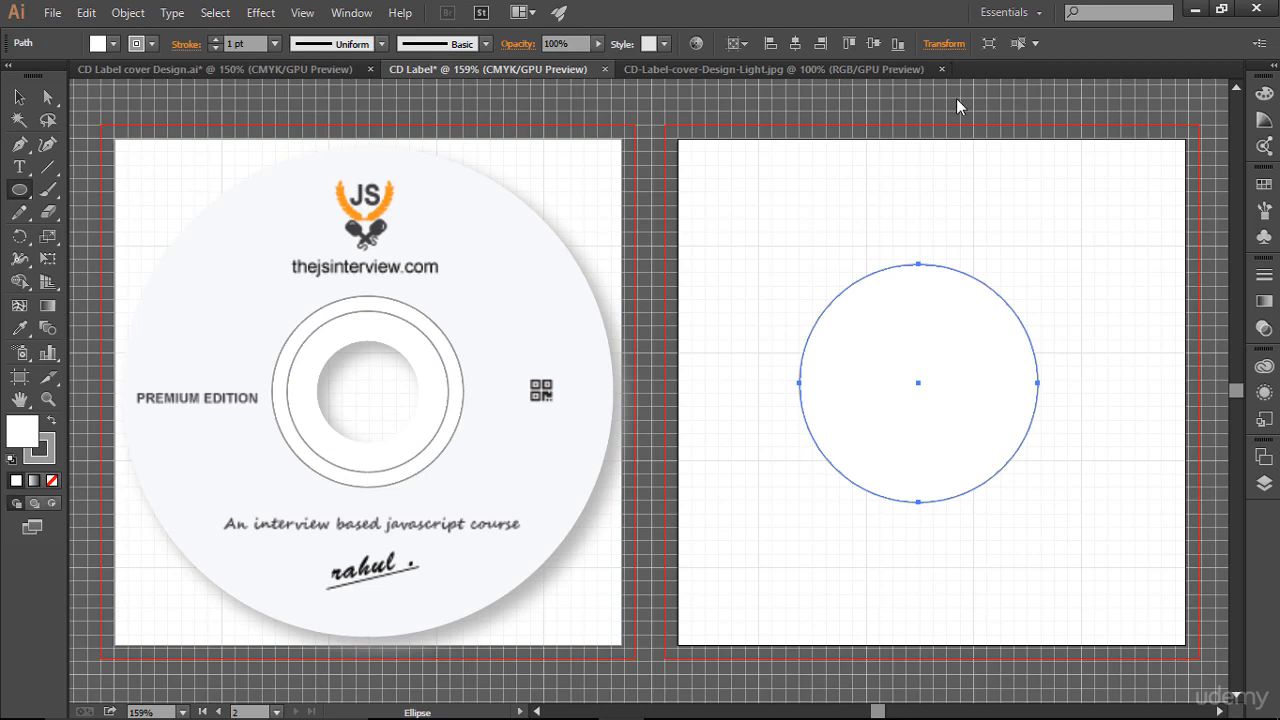
pyautogui.click(944, 44)
pyautogui.click(878, 75)
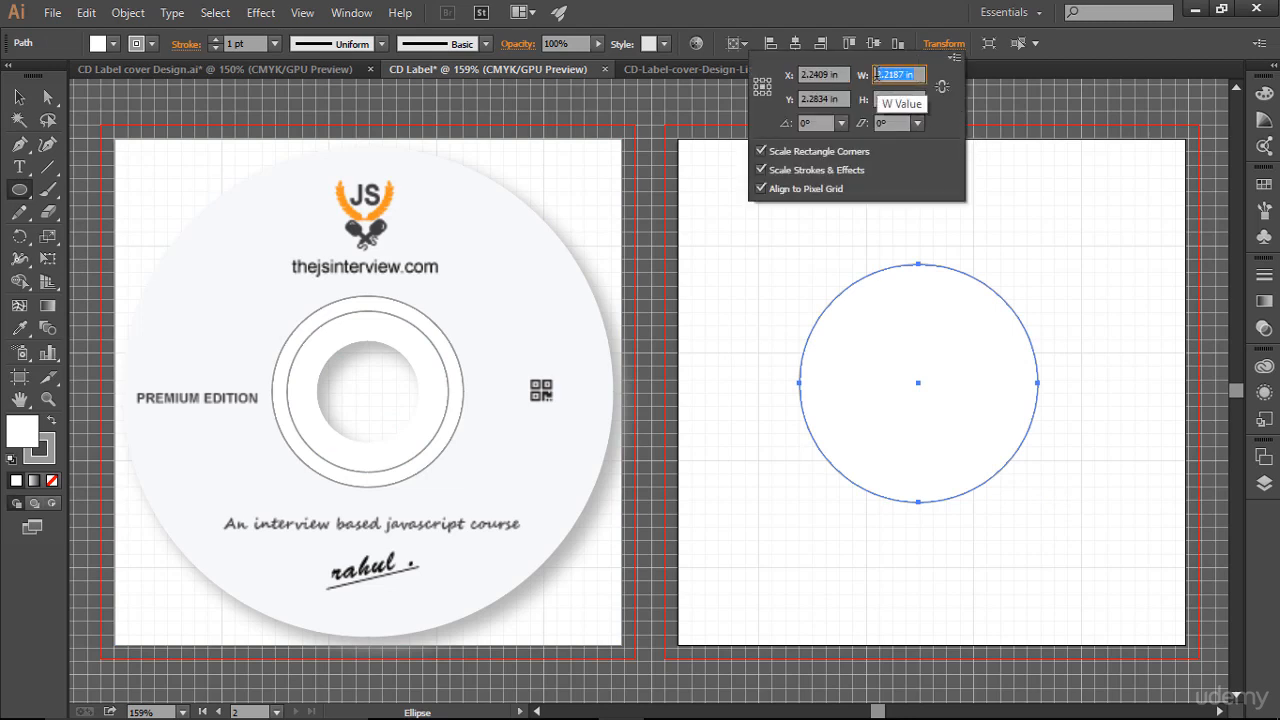
pyautogui.write('4.57')
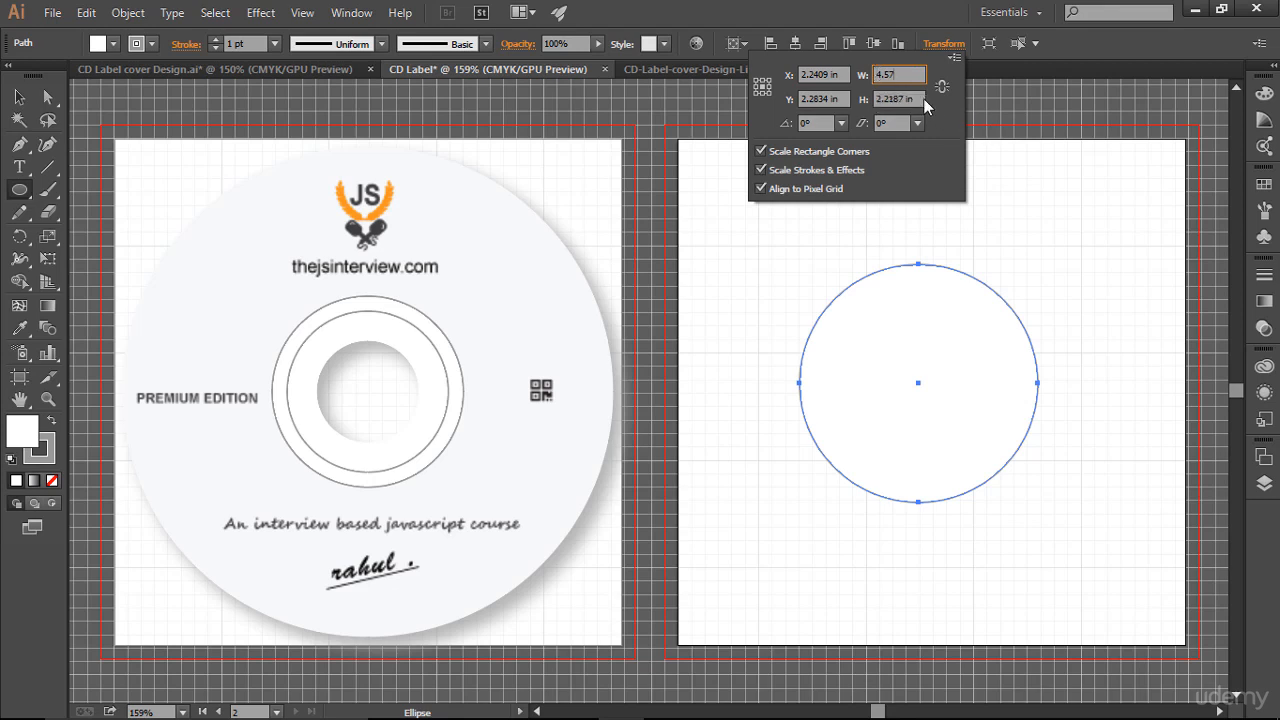
pyautogui.click(916, 93)
pyautogui.write('4.57')
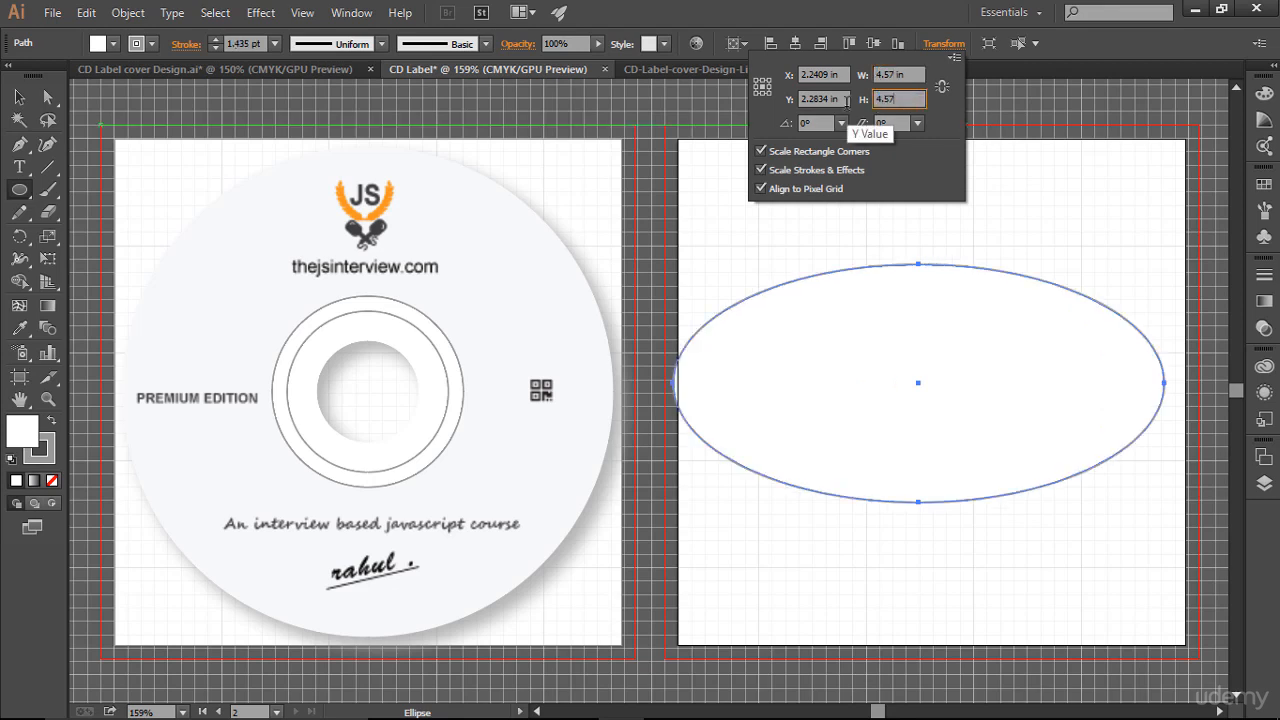
pyautogui.press('Return')
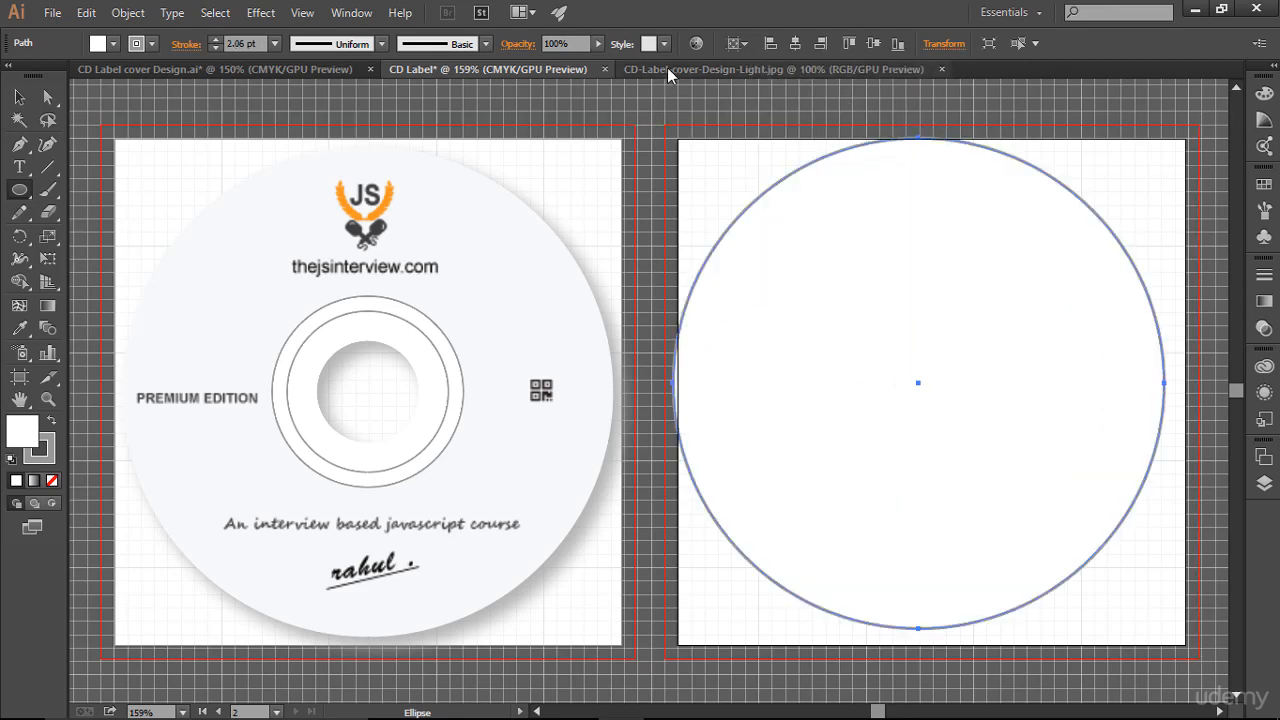
# - Center the large circle on the second artboard and reduce its stroke weight to 1 pt
pyautogui.click(796, 44)
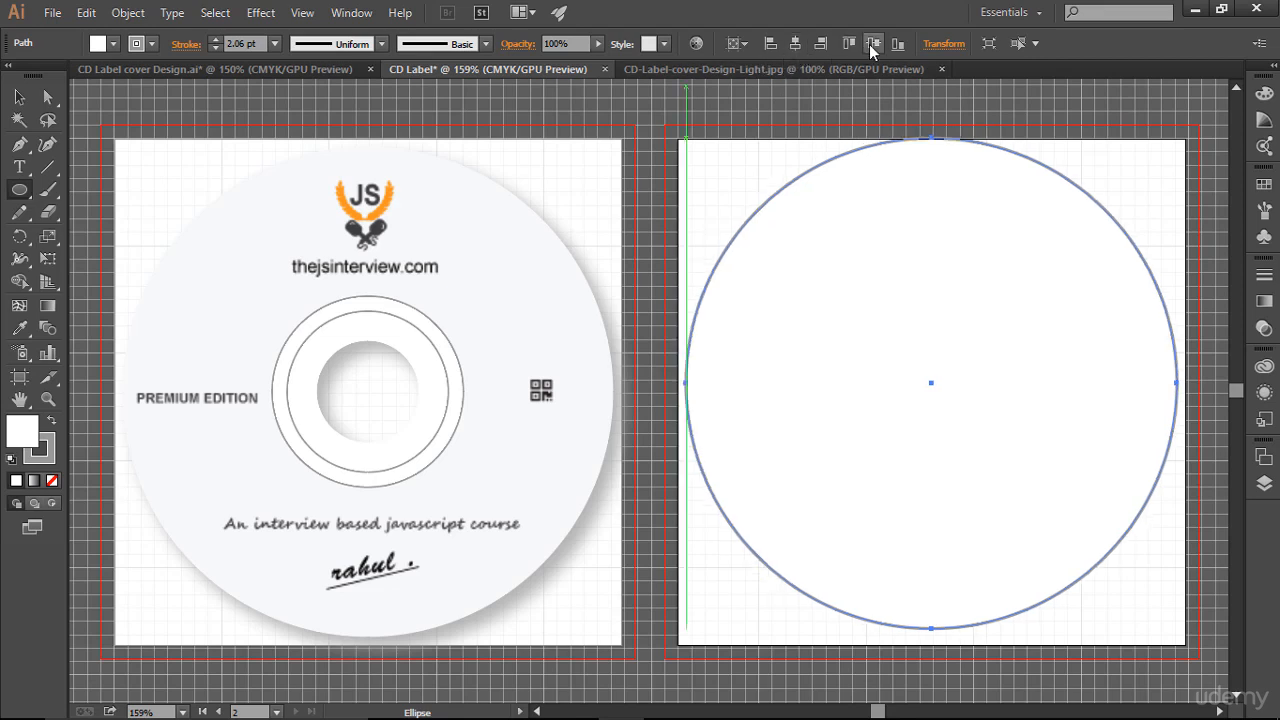
pyautogui.click(871, 44)
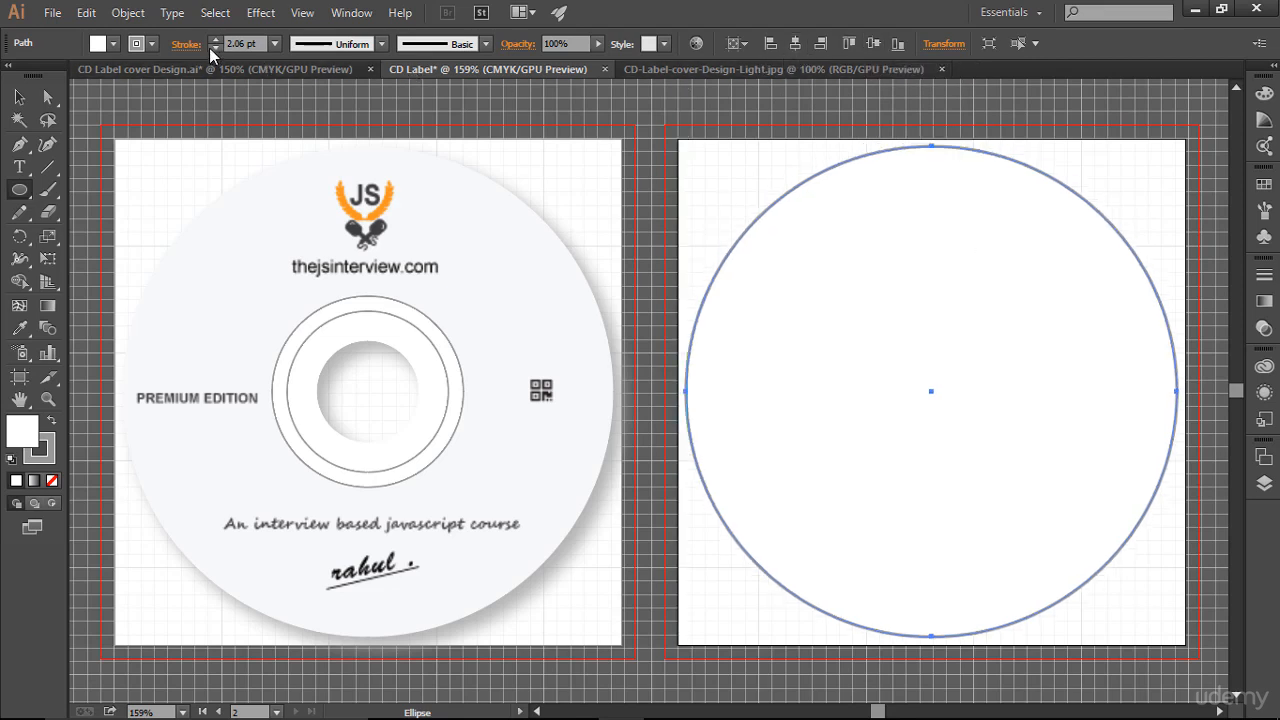
pyautogui.click(212, 48)
pyautogui.click(213, 48)
# - Deselect everything and draw a small circle near the center of the large circle on the second artboard
pyautogui.click(18, 97)
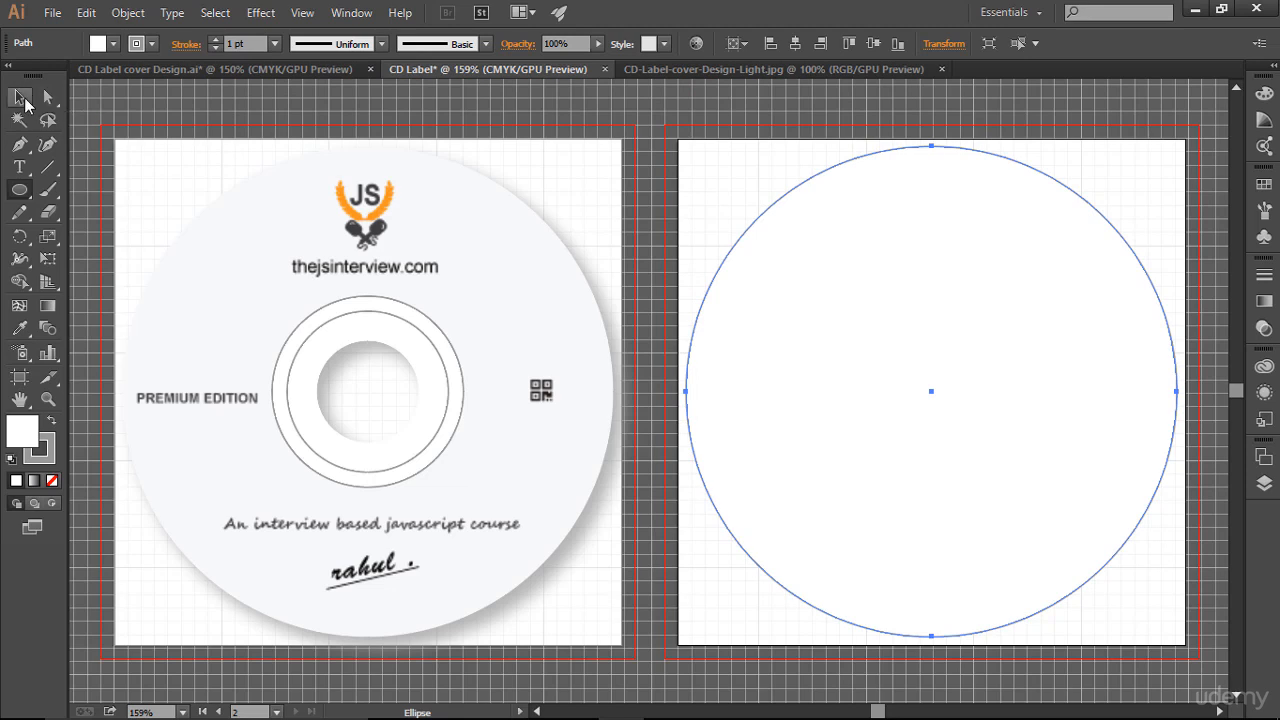
pyautogui.click(318, 104)
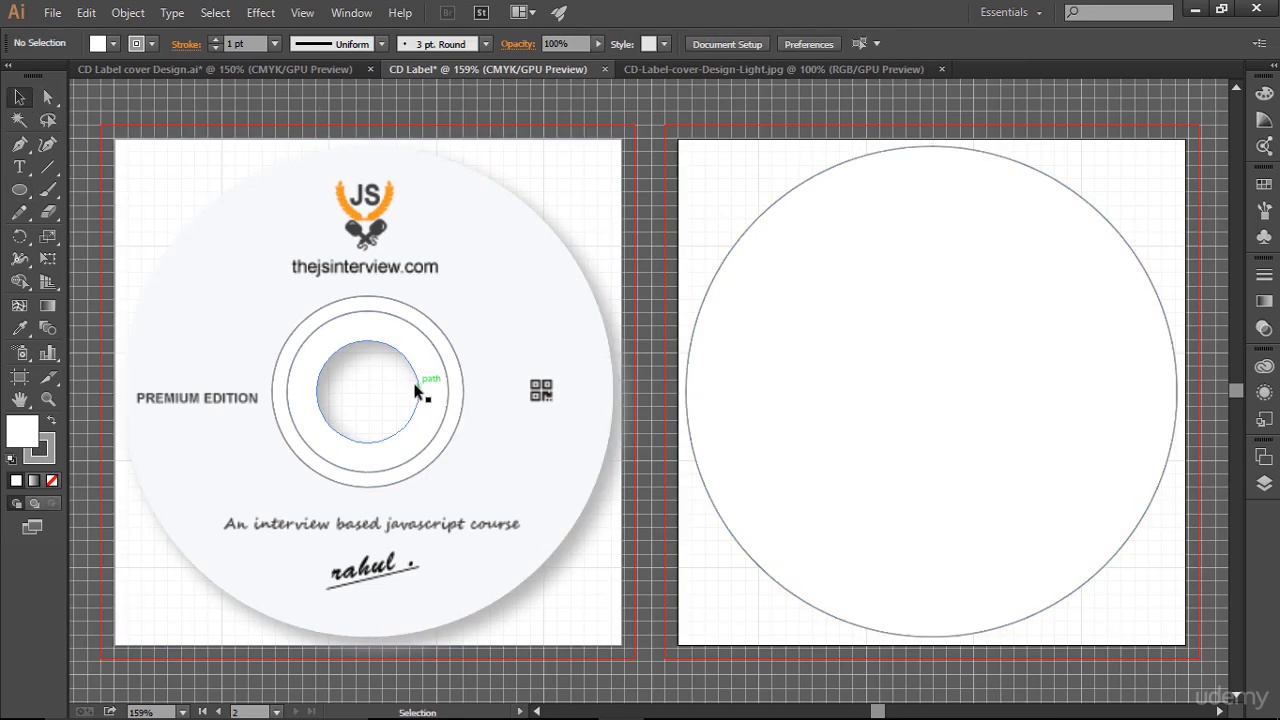
pyautogui.click(19, 190)
pyautogui.moveTo(874, 304); pyautogui.dragTo(944, 413)
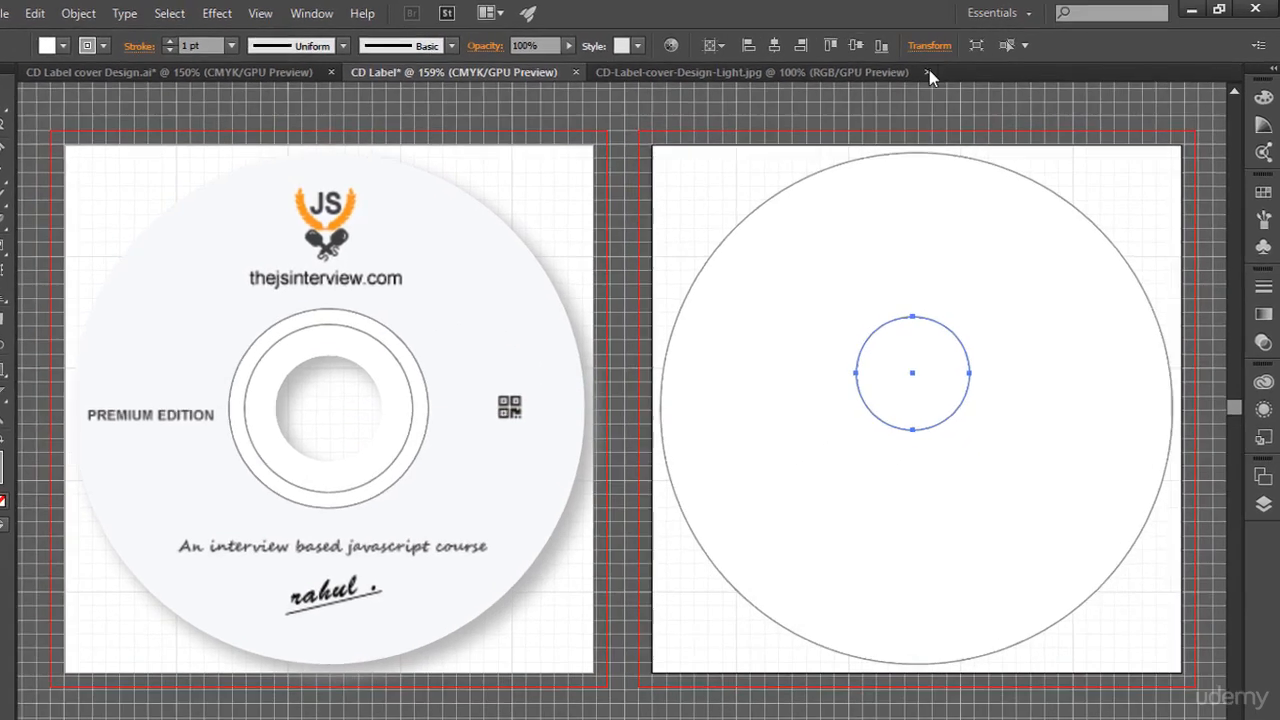
# - Set the small circle's width and height to 0.95 in and center it horizontally and vertically
pyautogui.click(943, 44)
pyautogui.click(692, 108)
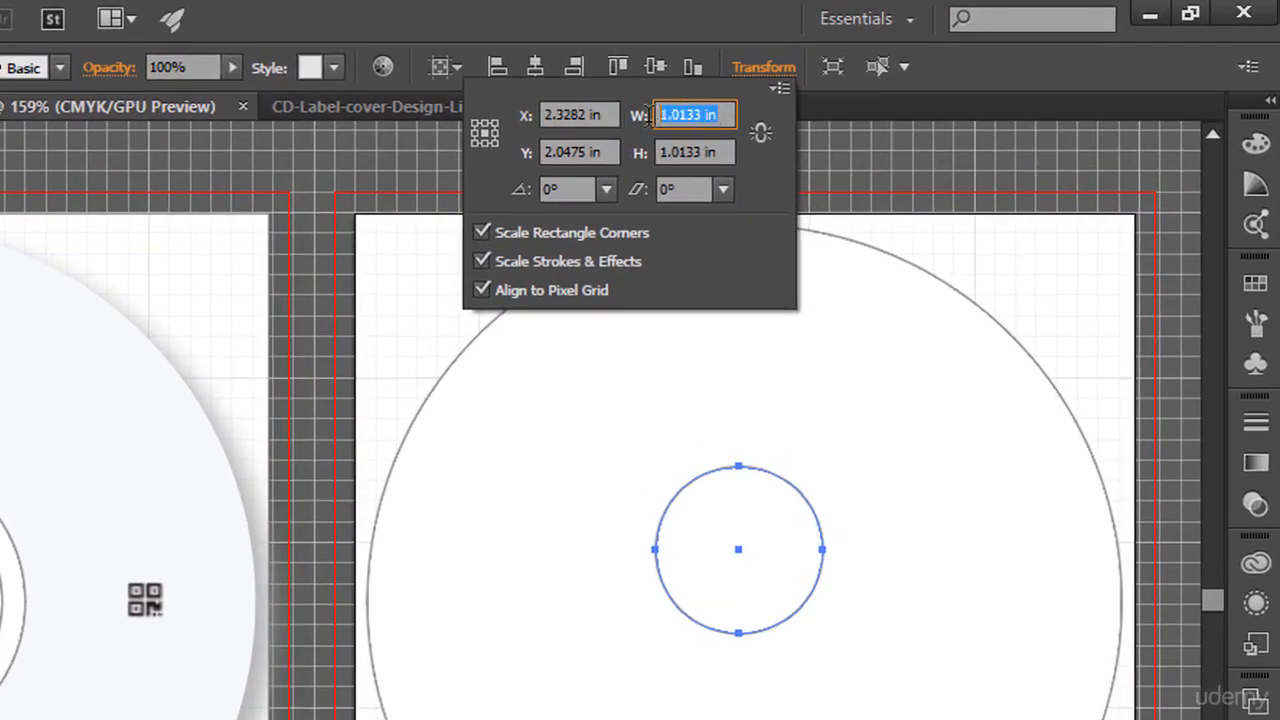
pyautogui.write('0.95')
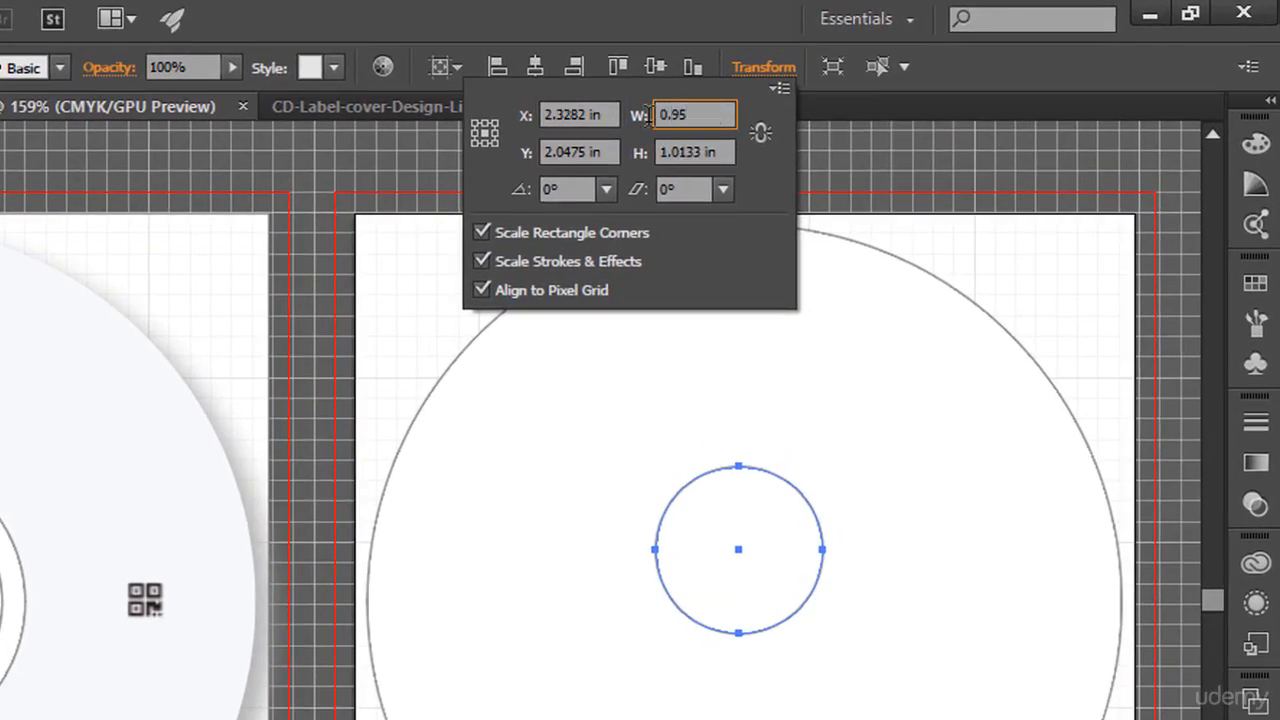
pyautogui.click(664, 156)
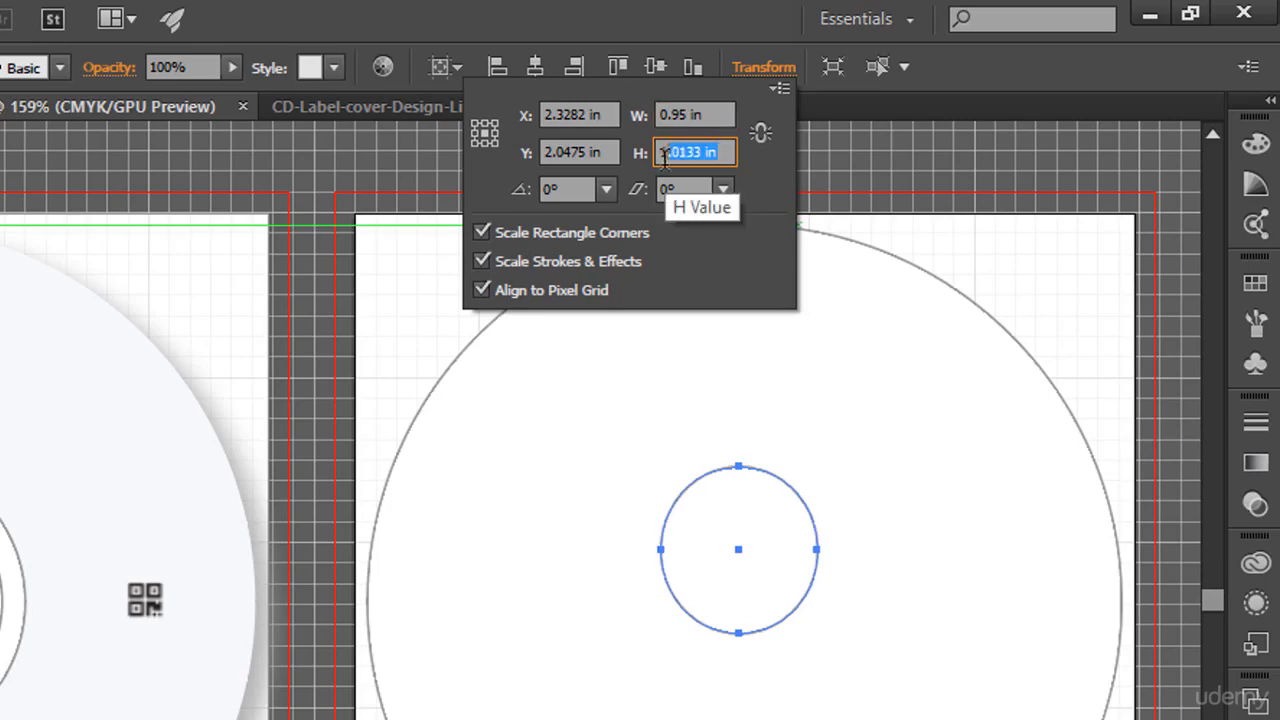
pyautogui.write('0.95')
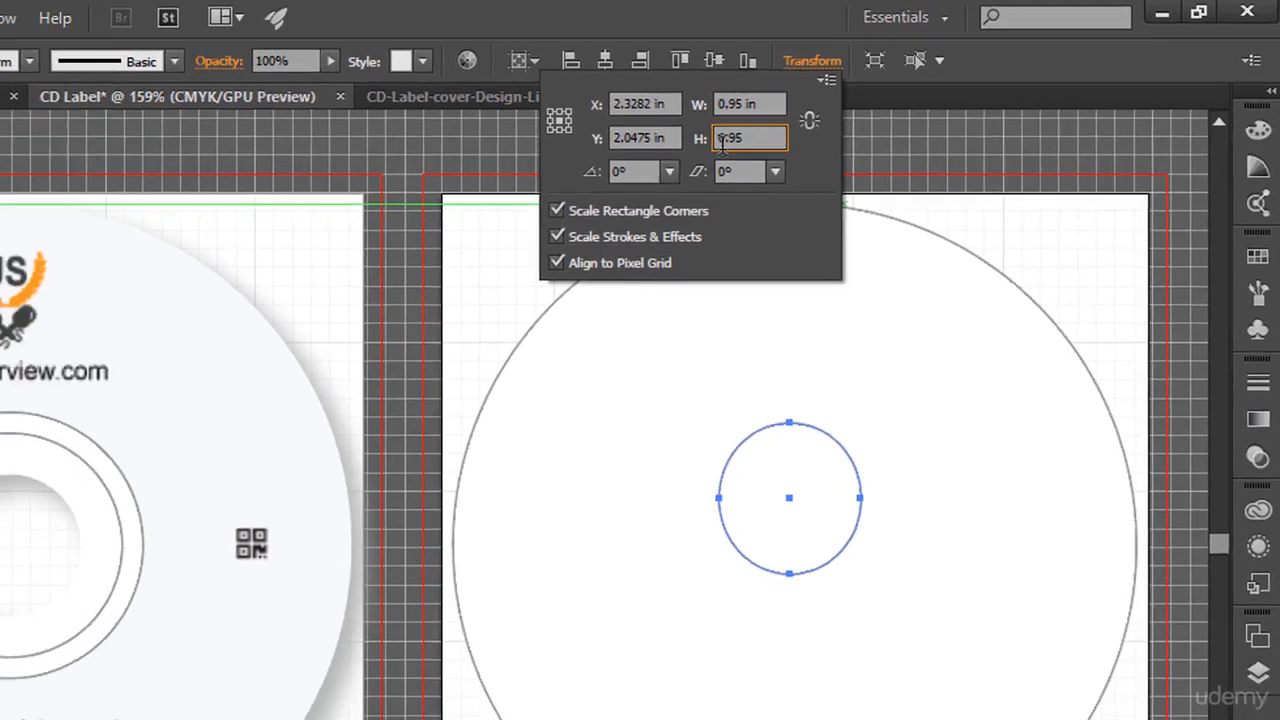
pyautogui.press('Return')
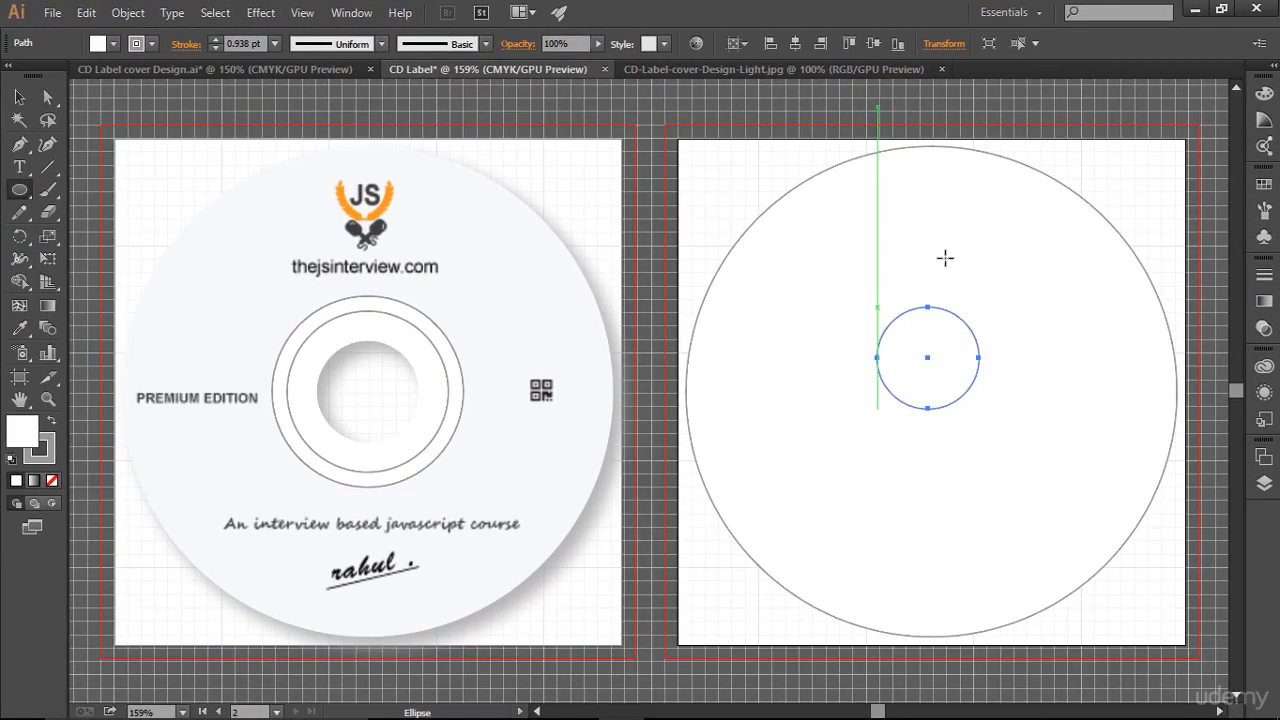
pyautogui.click(792, 48)
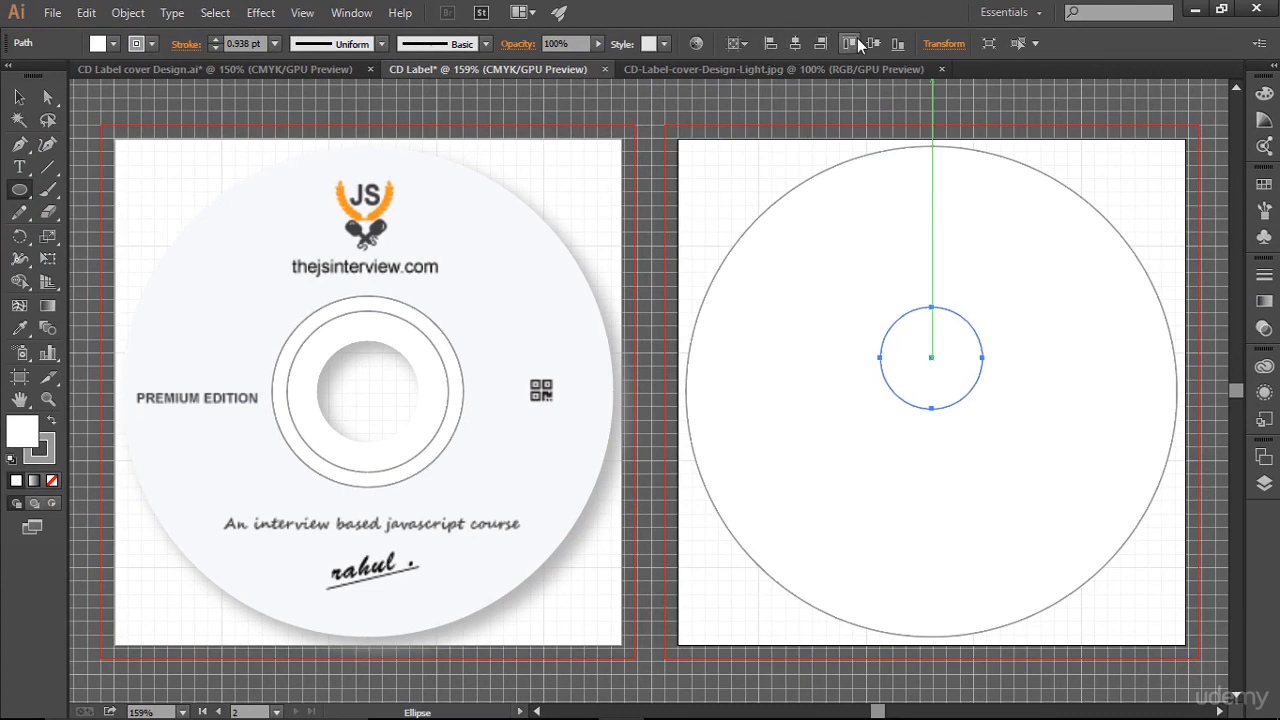
pyautogui.click(866, 40)
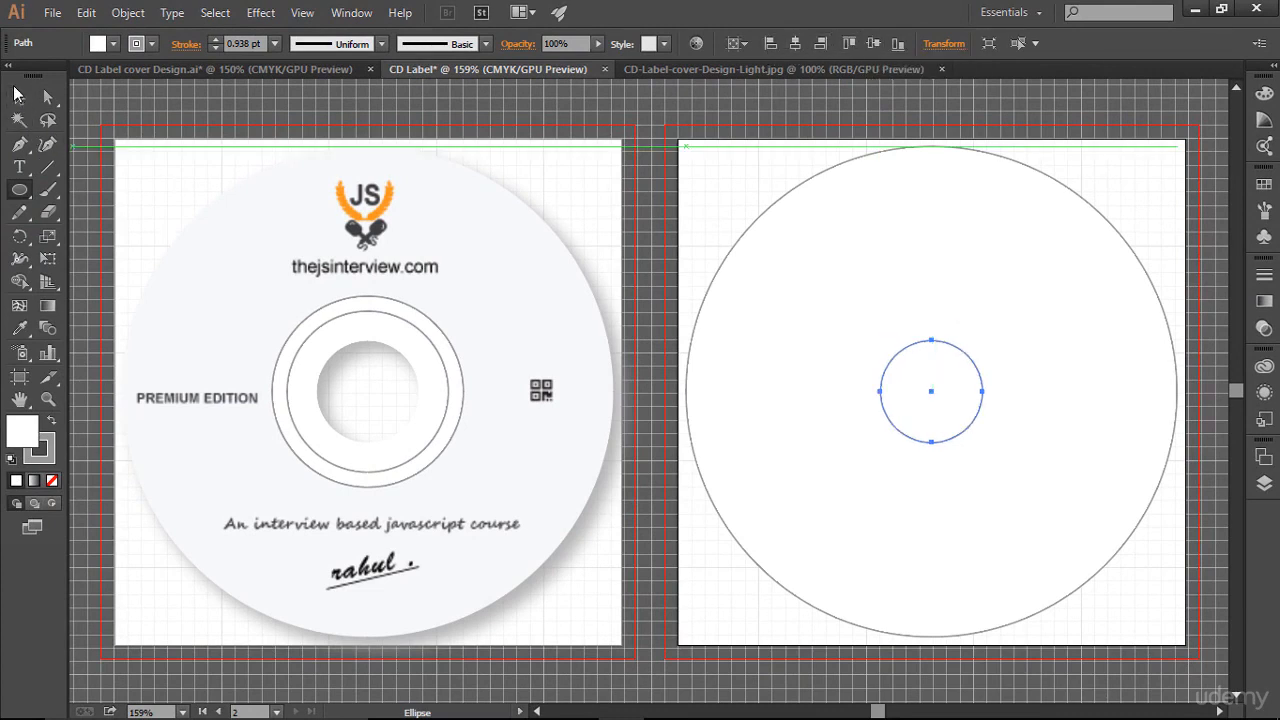
# - Select both circles and use the Shape Builder to turn the ring between them into one compound path
pyautogui.press('v')
pyautogui.moveTo(726, 155); pyautogui.dragTo(1007, 493)
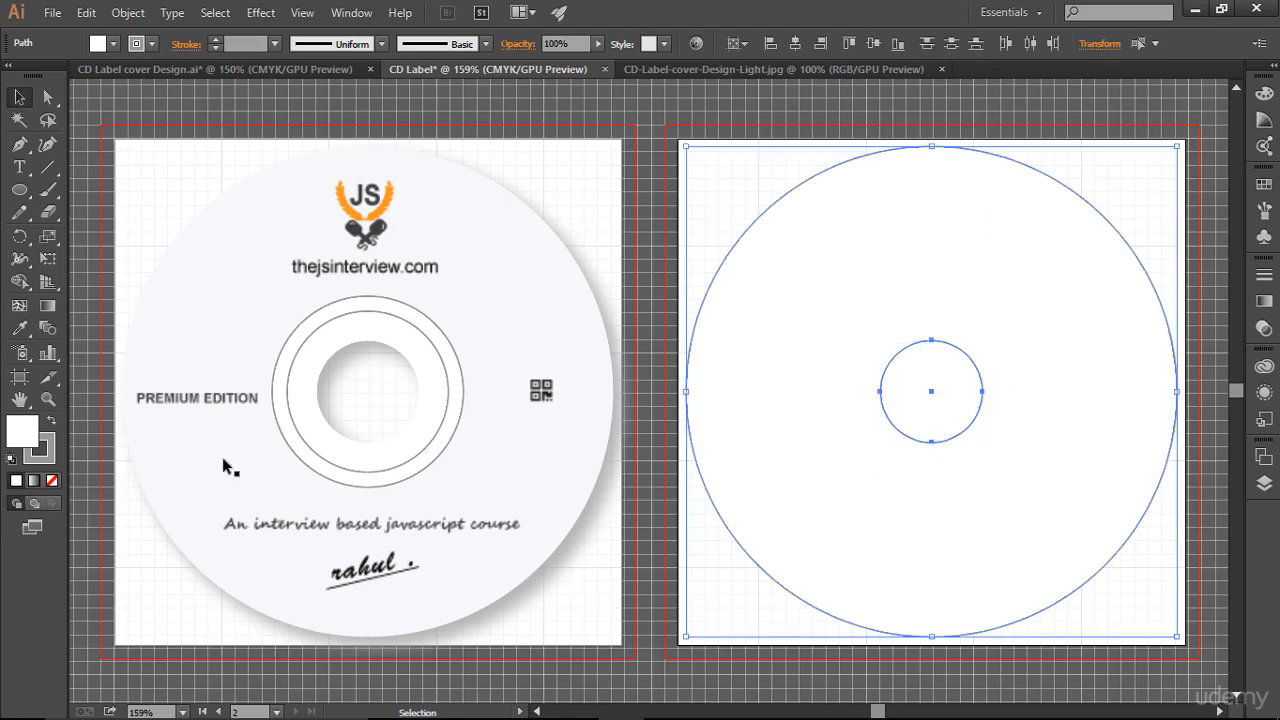
pyautogui.click(19, 281)
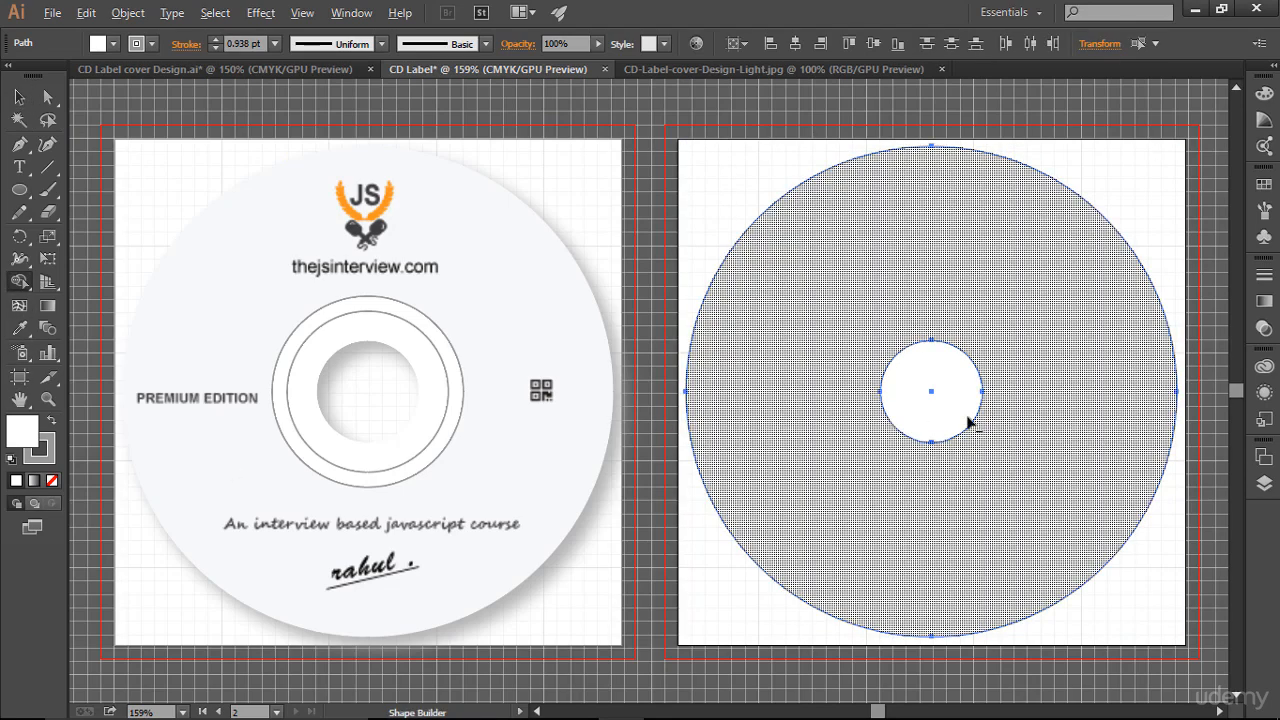
pyautogui.keyDown('alt'); pyautogui.click(937, 394); pyautogui.keyUp('alt')
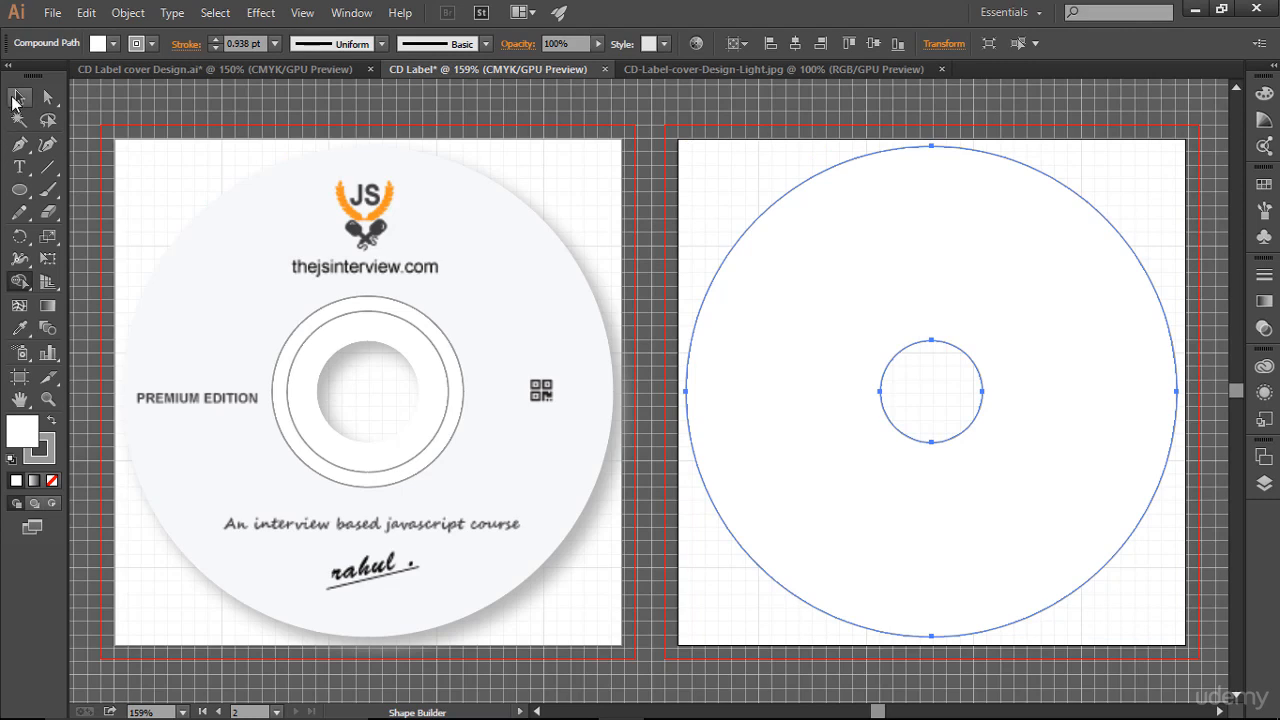
pyautogui.click(17, 97)
pyautogui.click(862, 127)
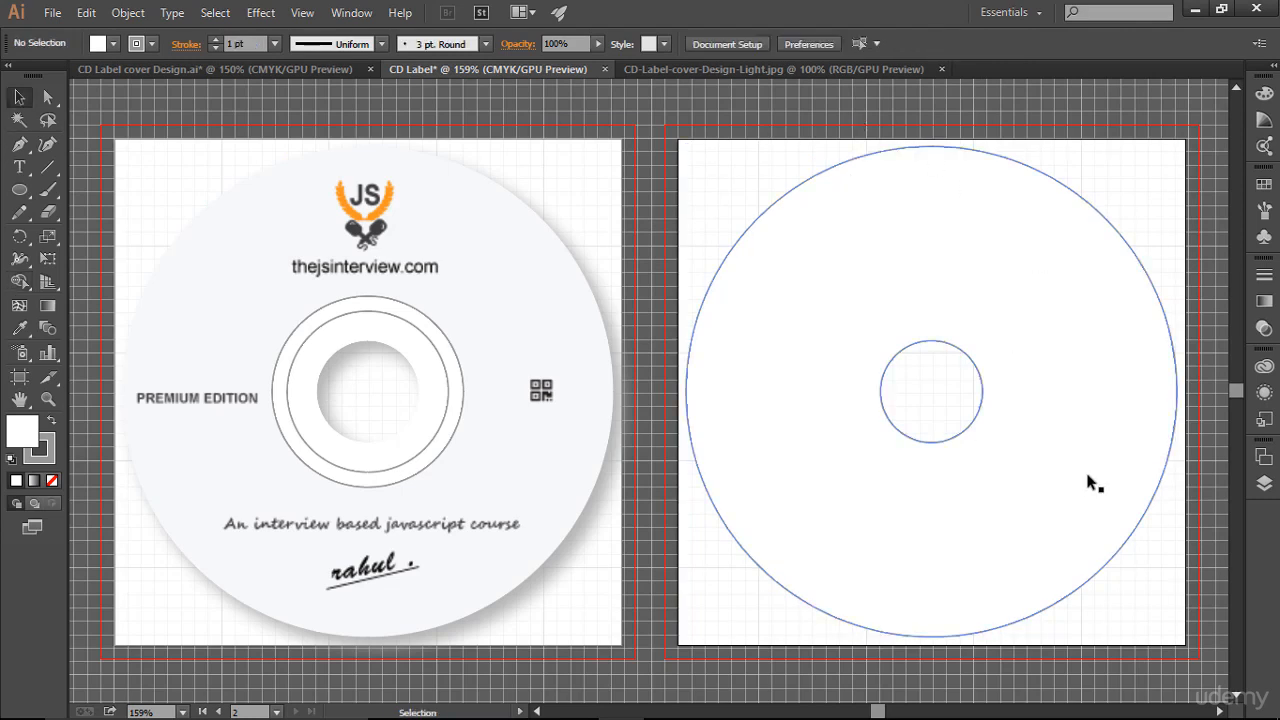
pyautogui.click(1052, 409)
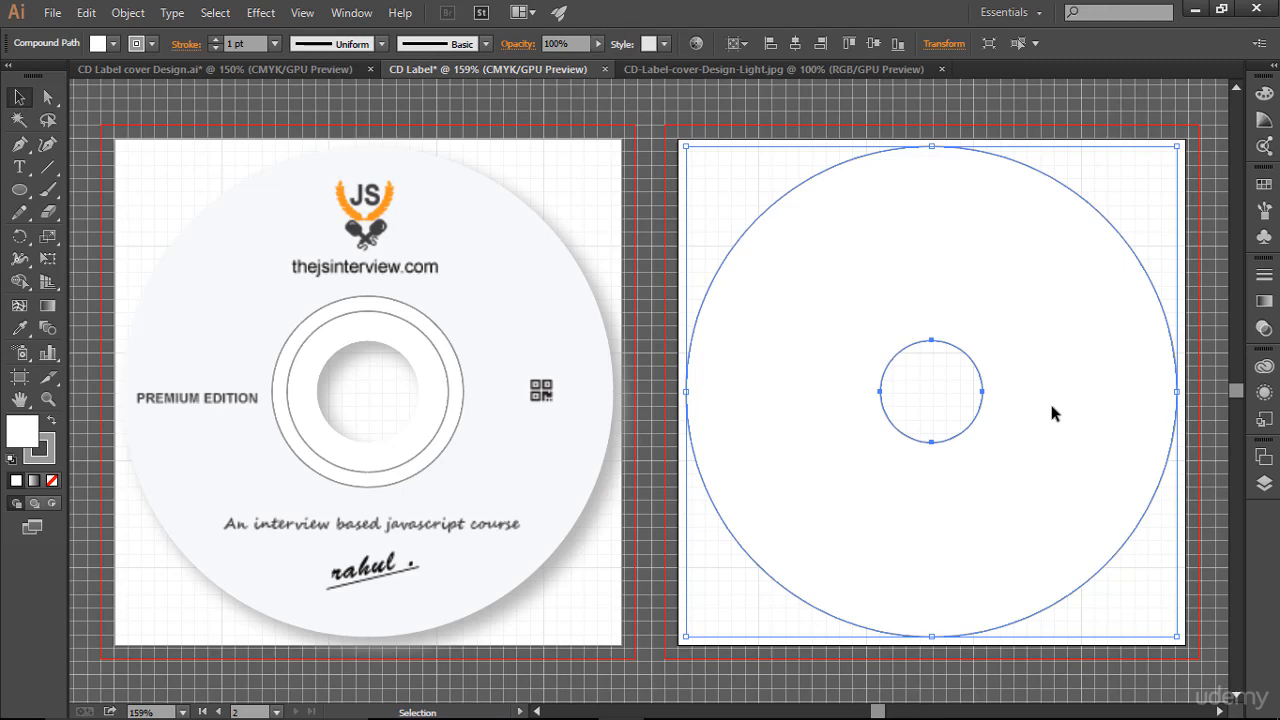
# - Open the CD-Label-cover-Design-dark.jpg file
pyautogui.click(52, 12)
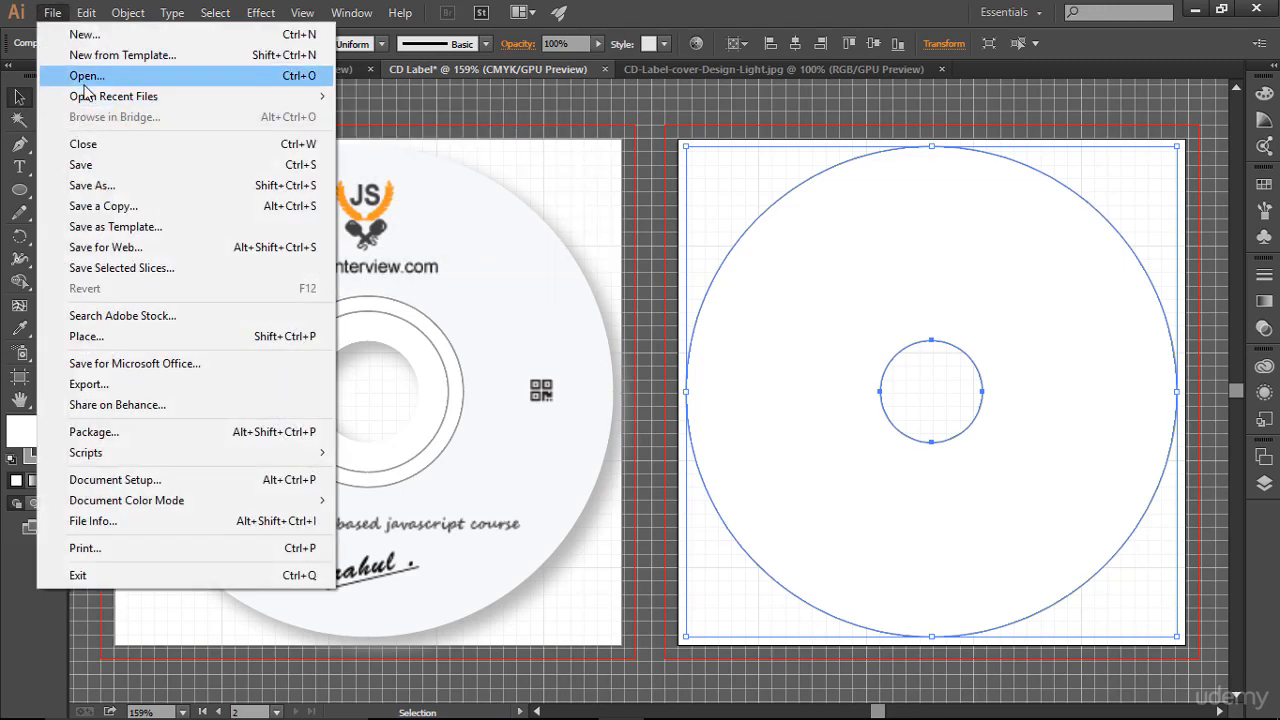
pyautogui.click(85, 80)
pyautogui.doubleClick(229, 145)
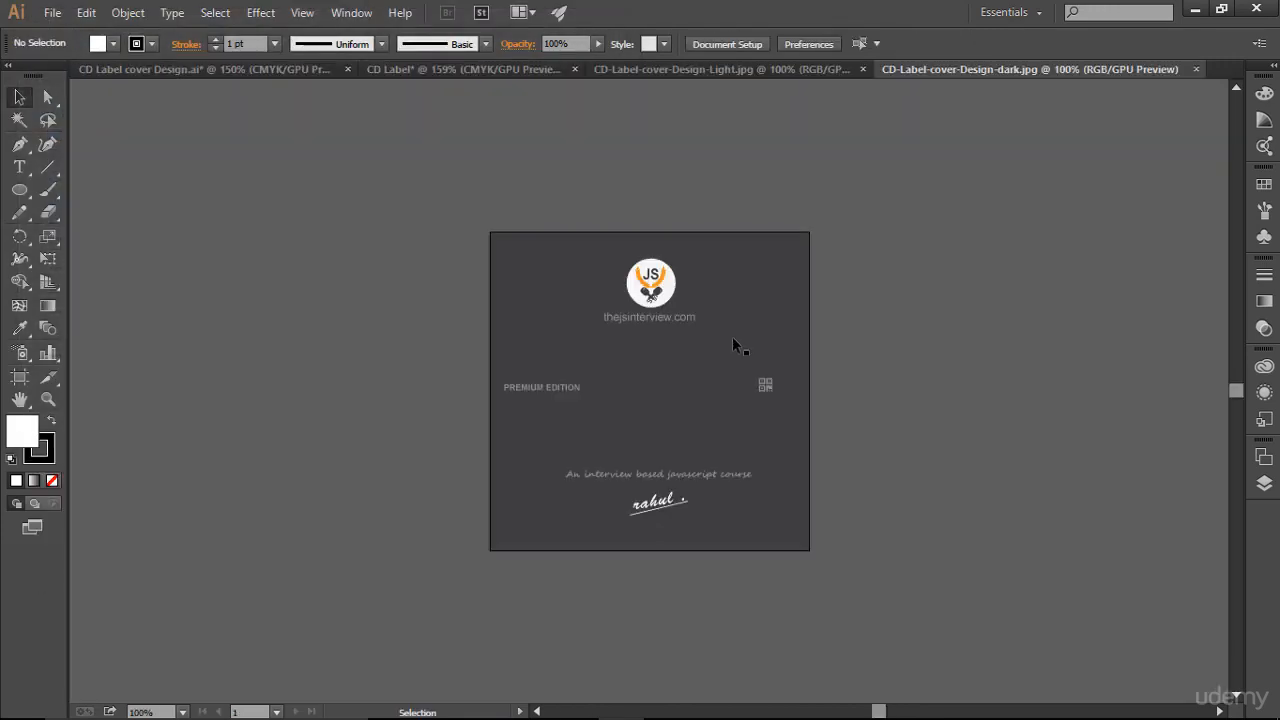
# - Bring the dark cover image into the CD Label document and align it over the second artboard
pyautogui.moveTo(573, 304); pyautogui.dragTo(790, 244)
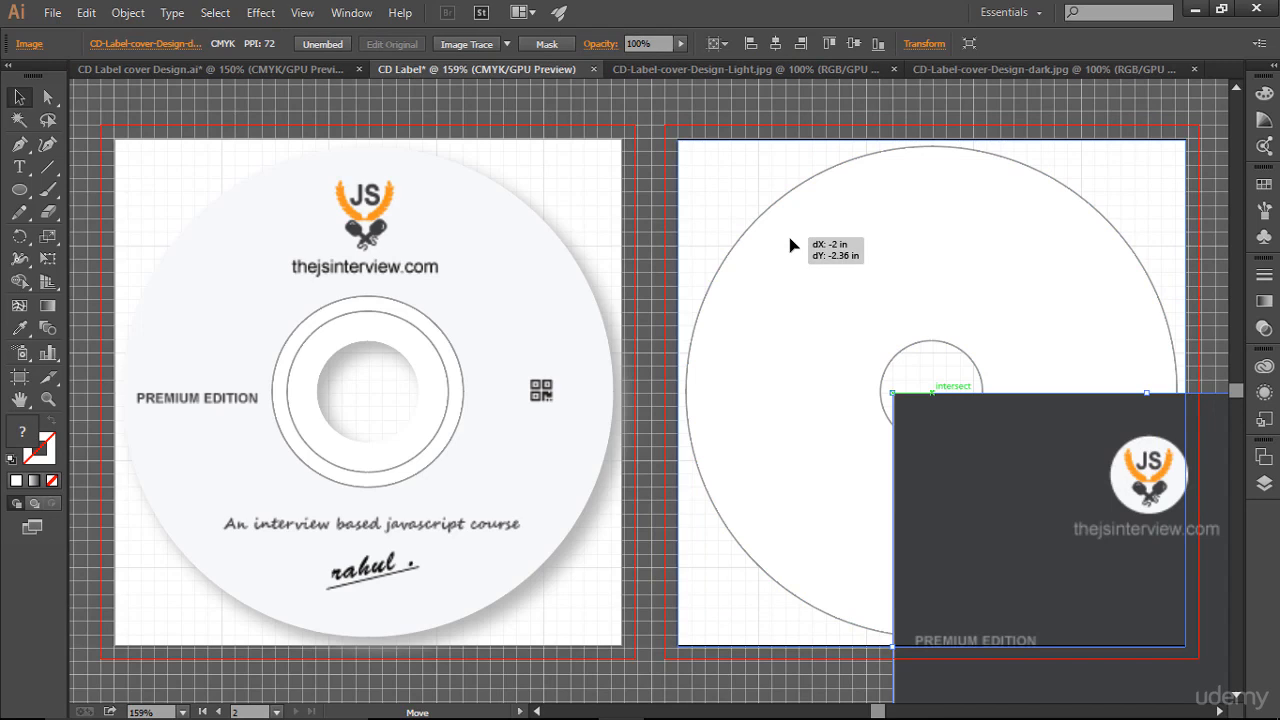
pyautogui.moveTo(790, 244); pyautogui.dragTo(790, 244)
pyautogui.press('Up')
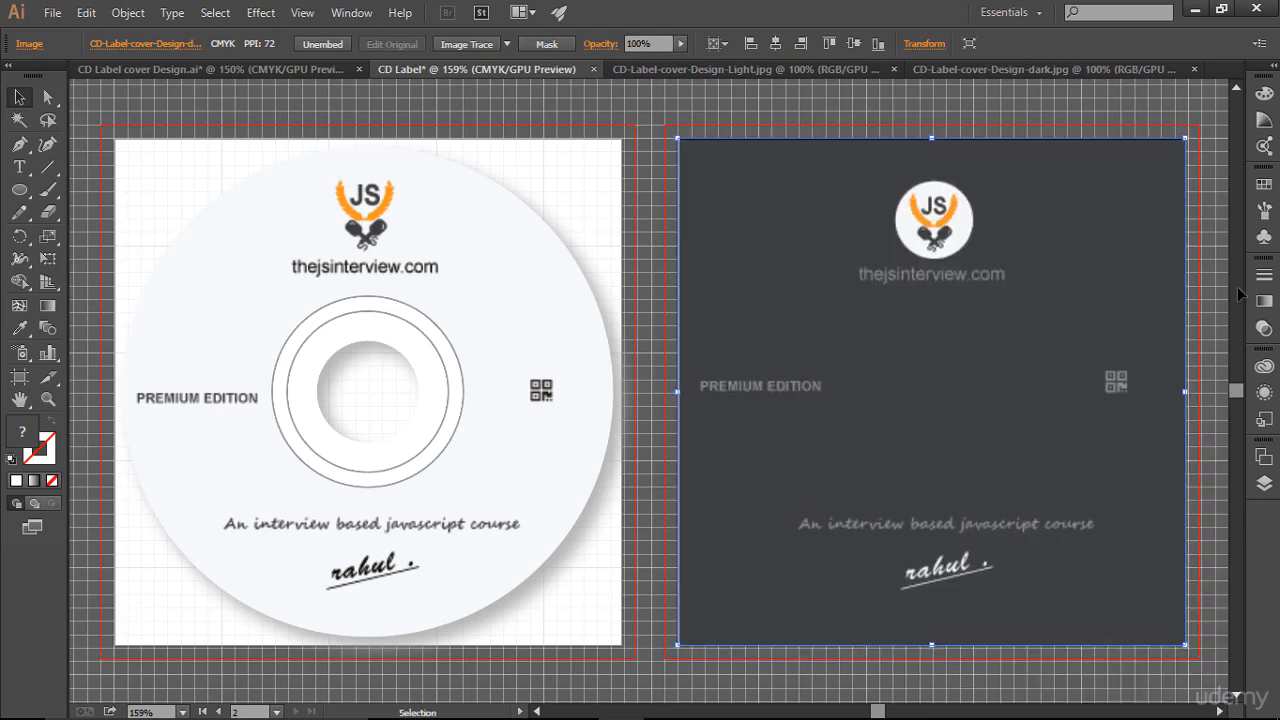
# - In the Layers panel, move the image below the compound ring path
pyautogui.click(1264, 482)
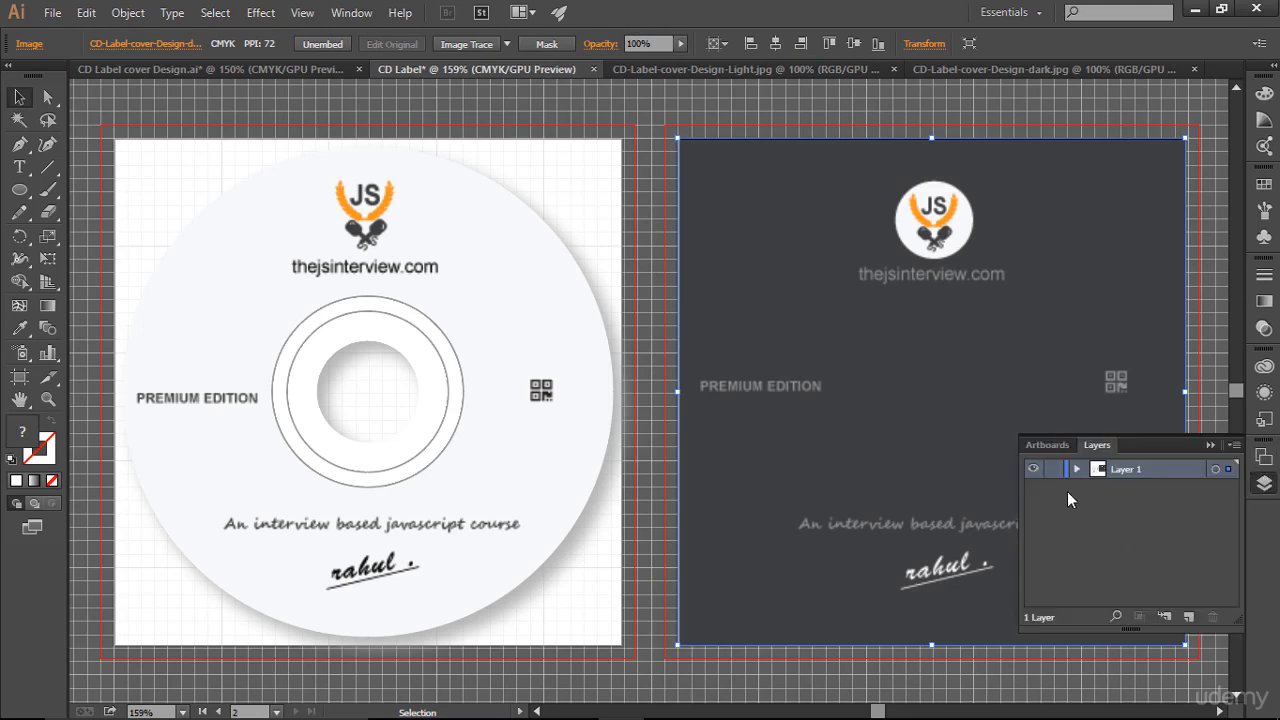
pyautogui.click(1075, 469)
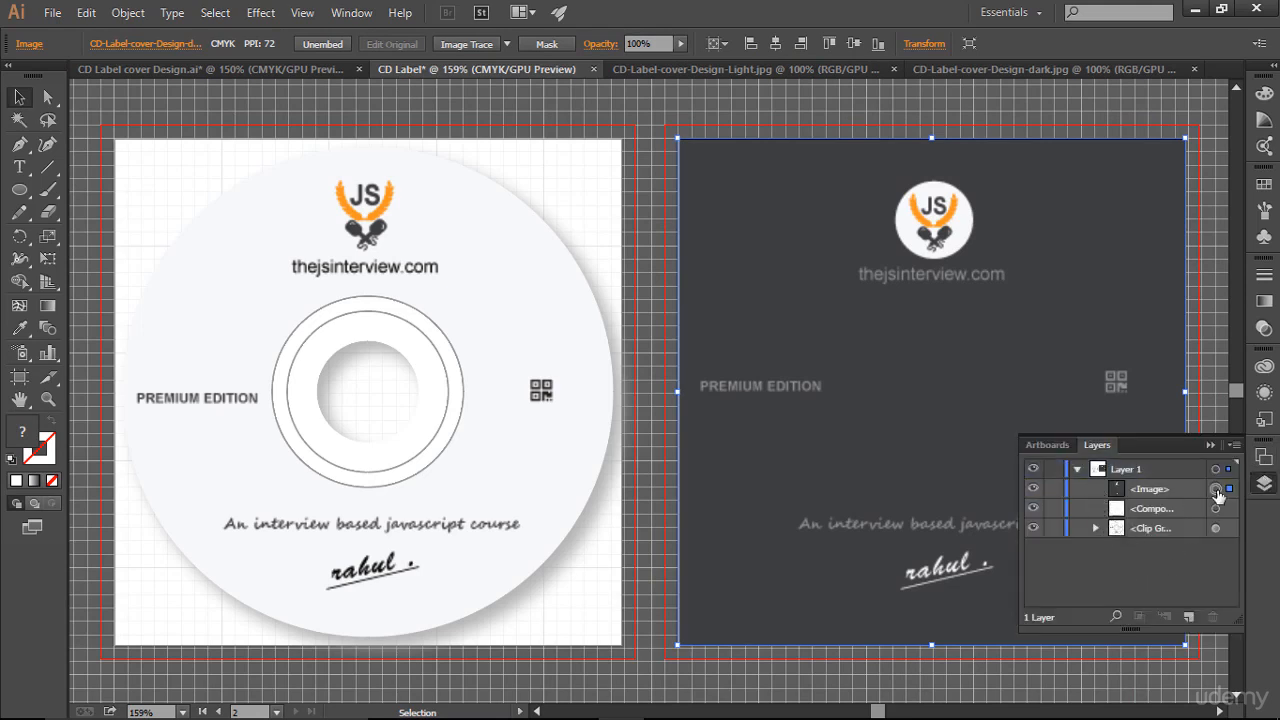
pyautogui.moveTo(1176, 492); pyautogui.dragTo(1150, 521)
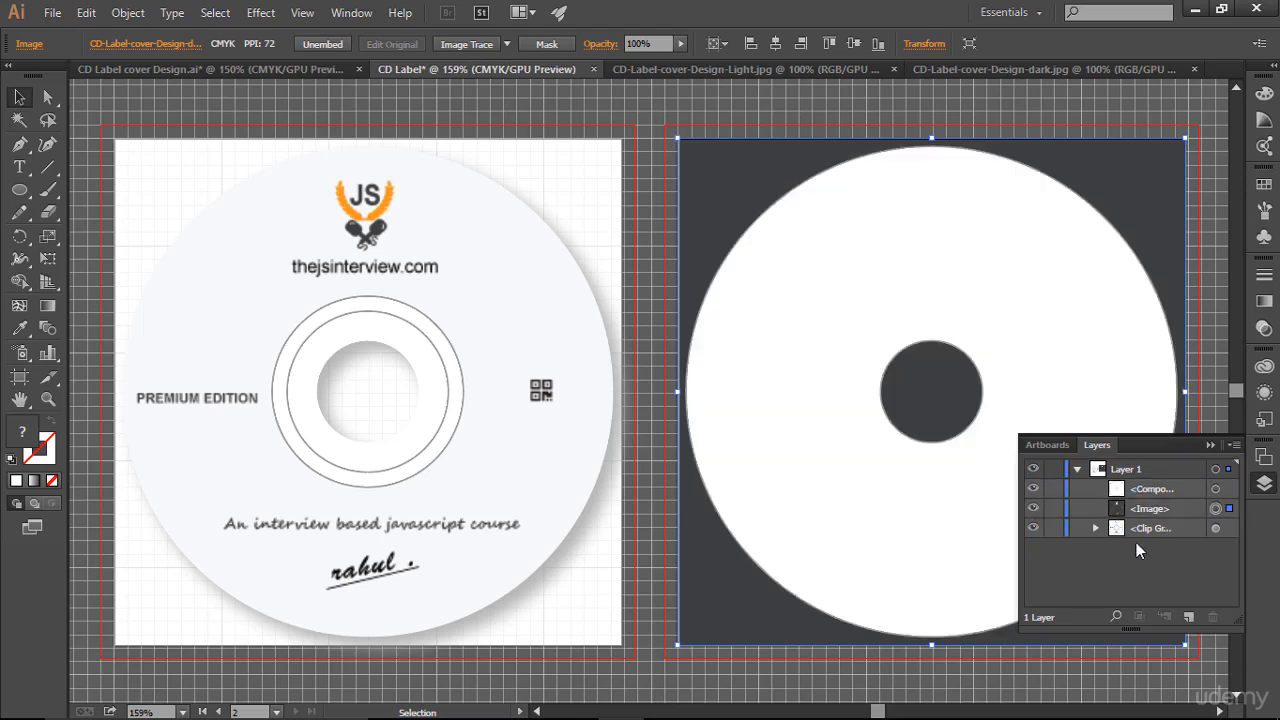
# - Select the ring and image together, make a clipping mask, and collapse the Layers panel
pyautogui.moveTo(989, 130); pyautogui.dragTo(1051, 331)
pyautogui.rightClick(992, 266)
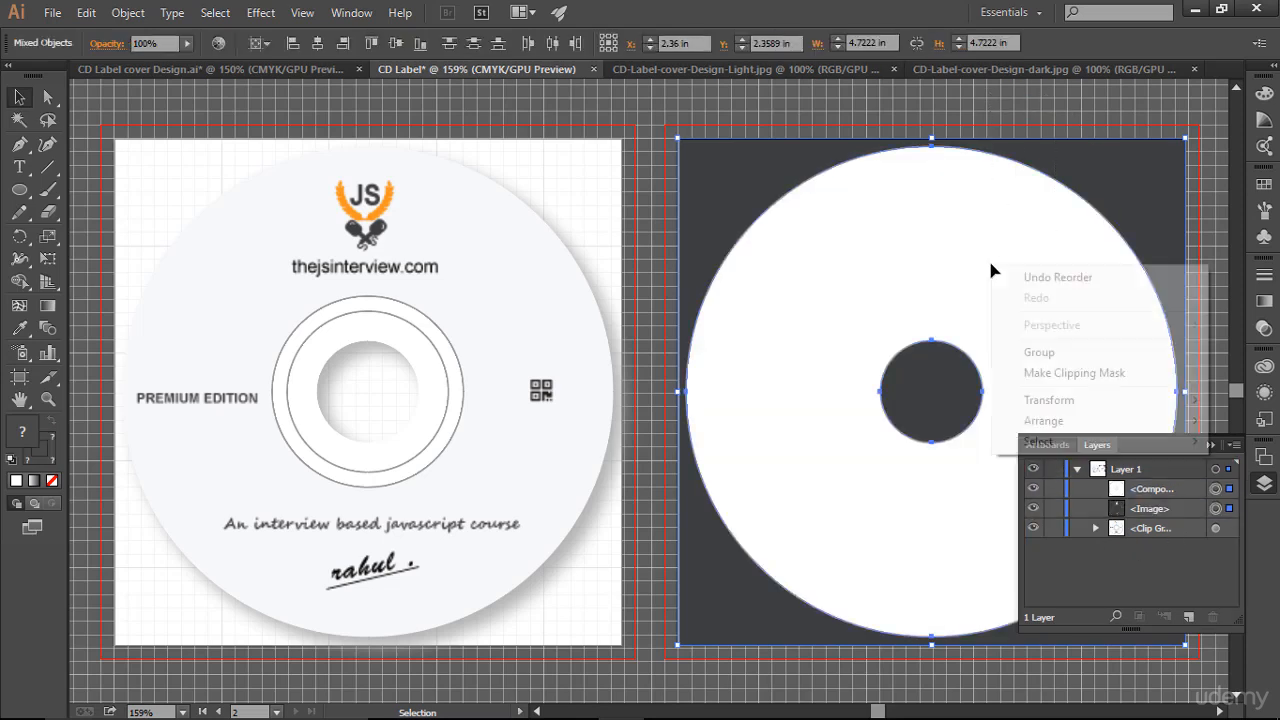
pyautogui.click(1052, 375)
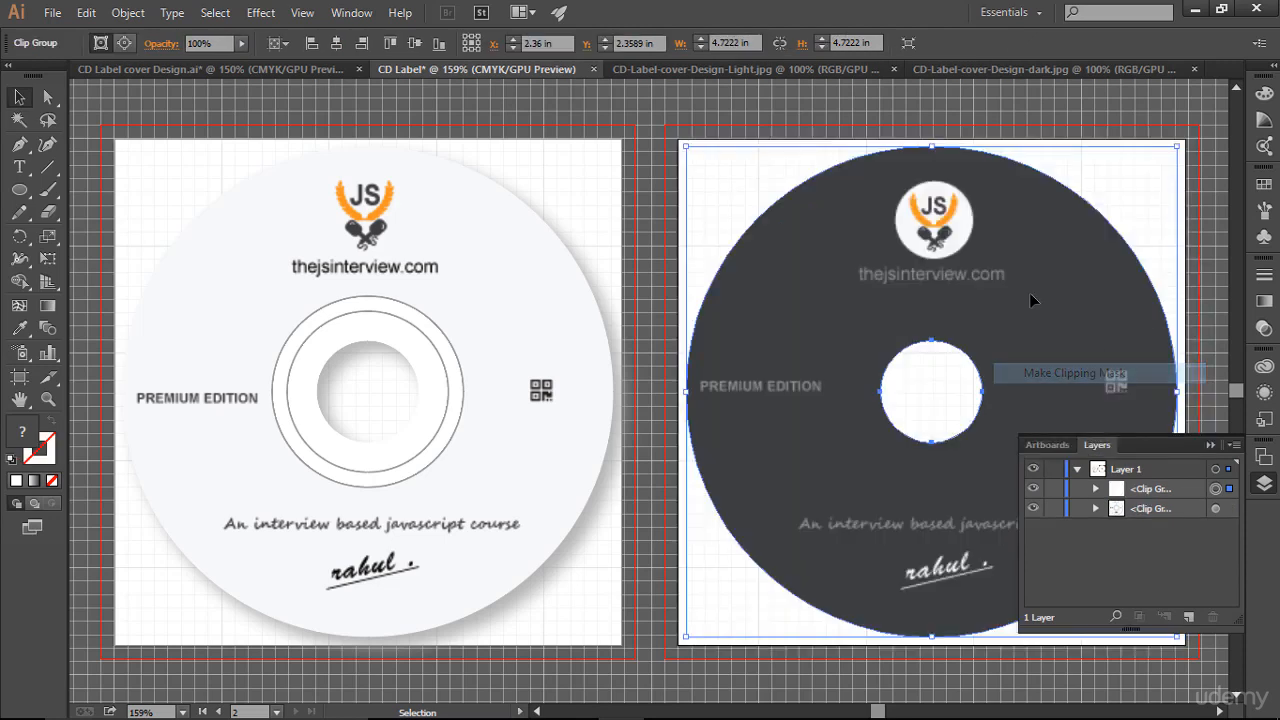
pyautogui.click(1211, 448)
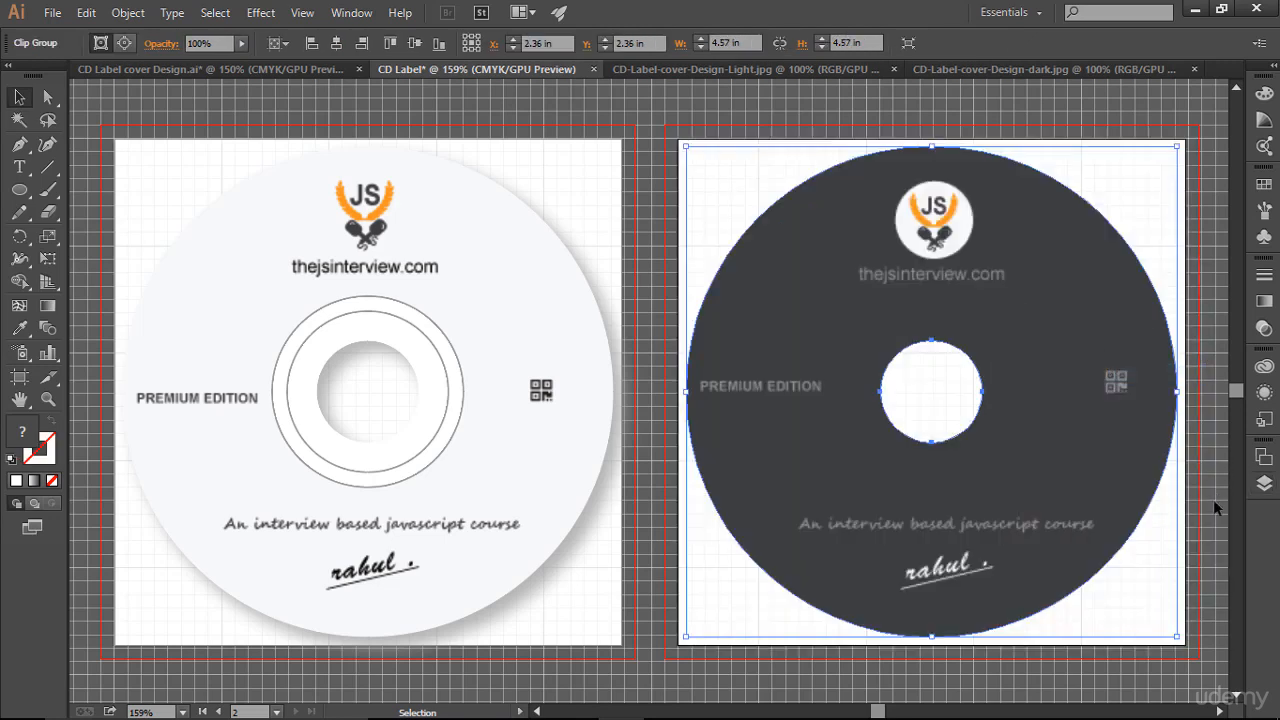
# - Apply a Drop Shadow effect with default settings to the clipped dark disc, then deselect and zoom out
pyautogui.click(261, 12)
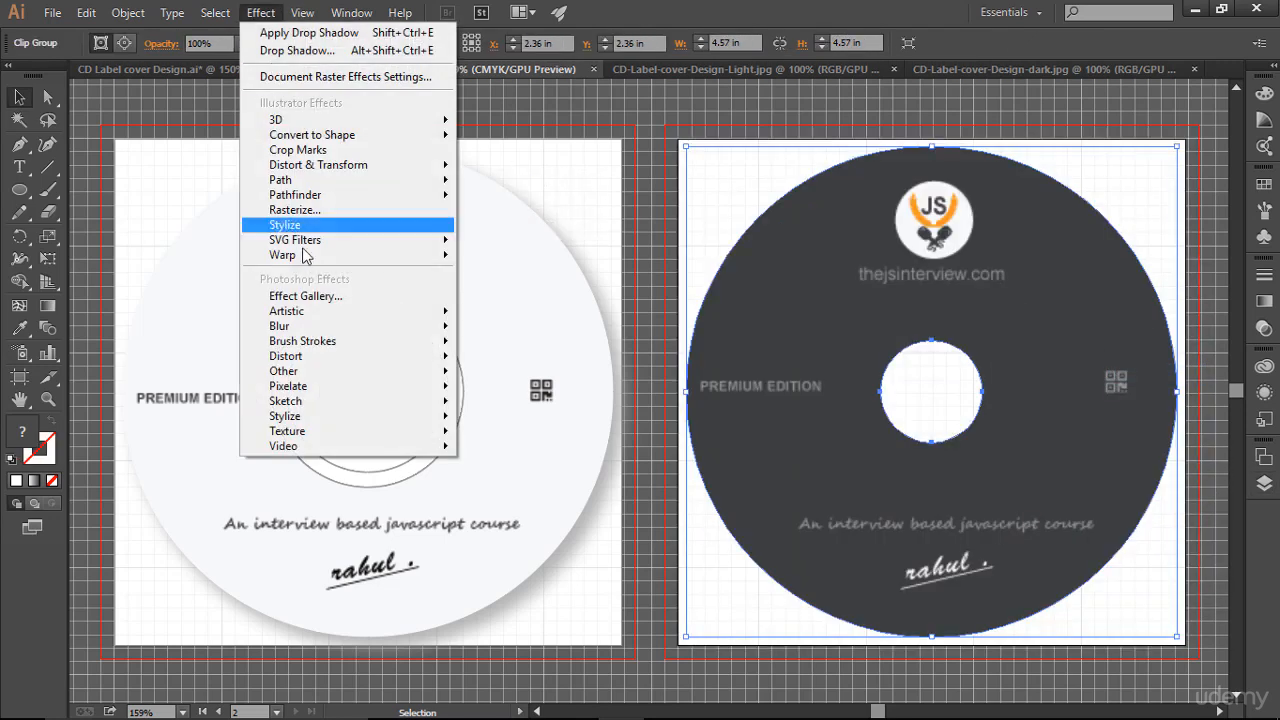
pyautogui.moveTo(320, 232)
pyautogui.click(518, 228)
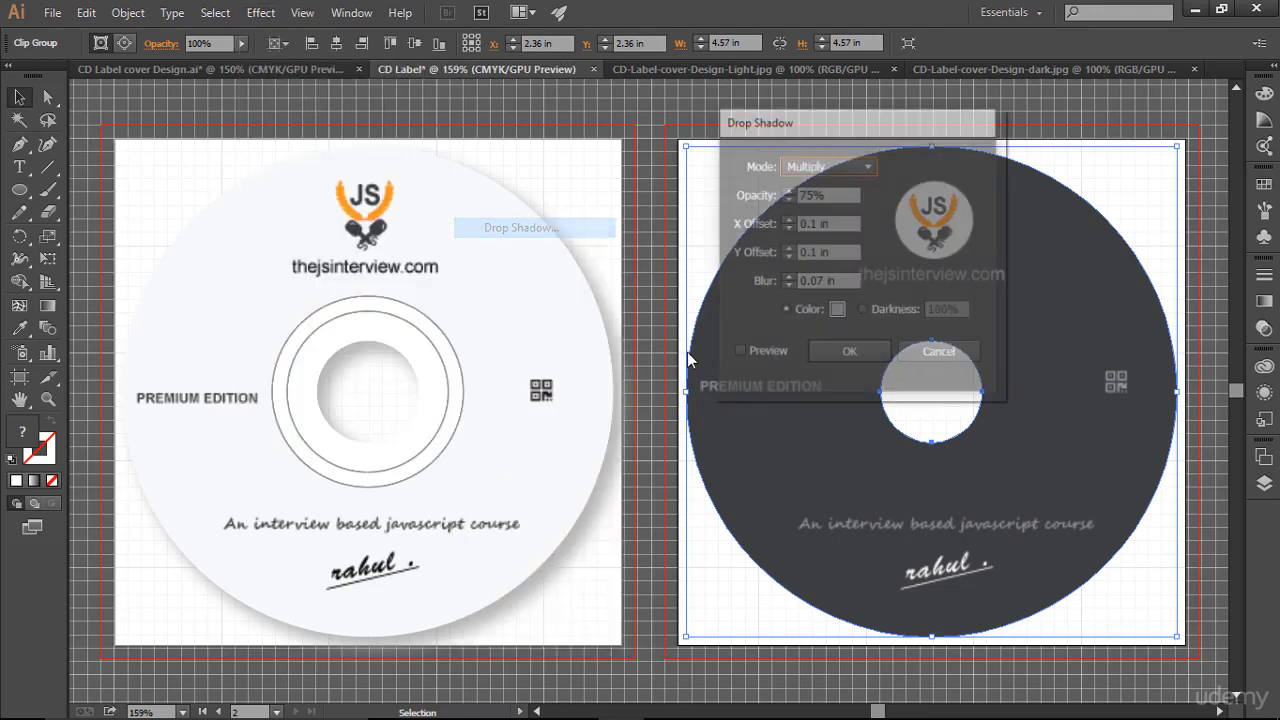
pyautogui.click(838, 352)
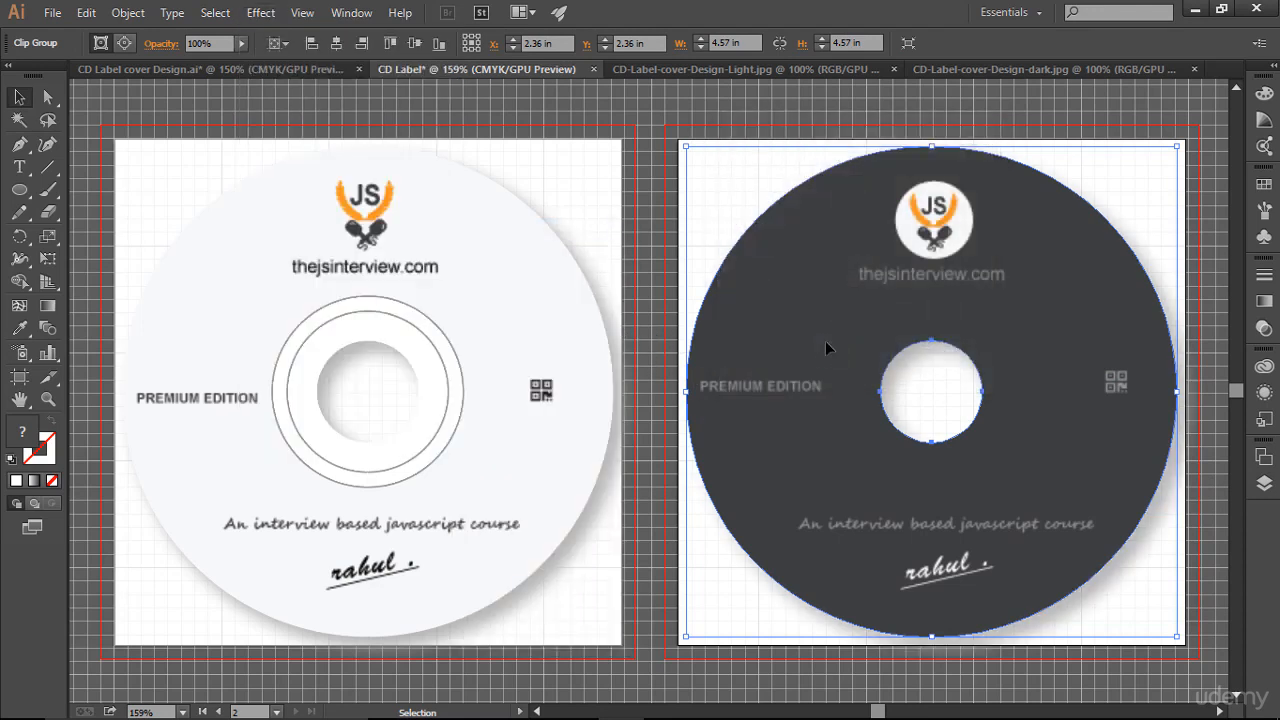
pyautogui.click(540, 112)
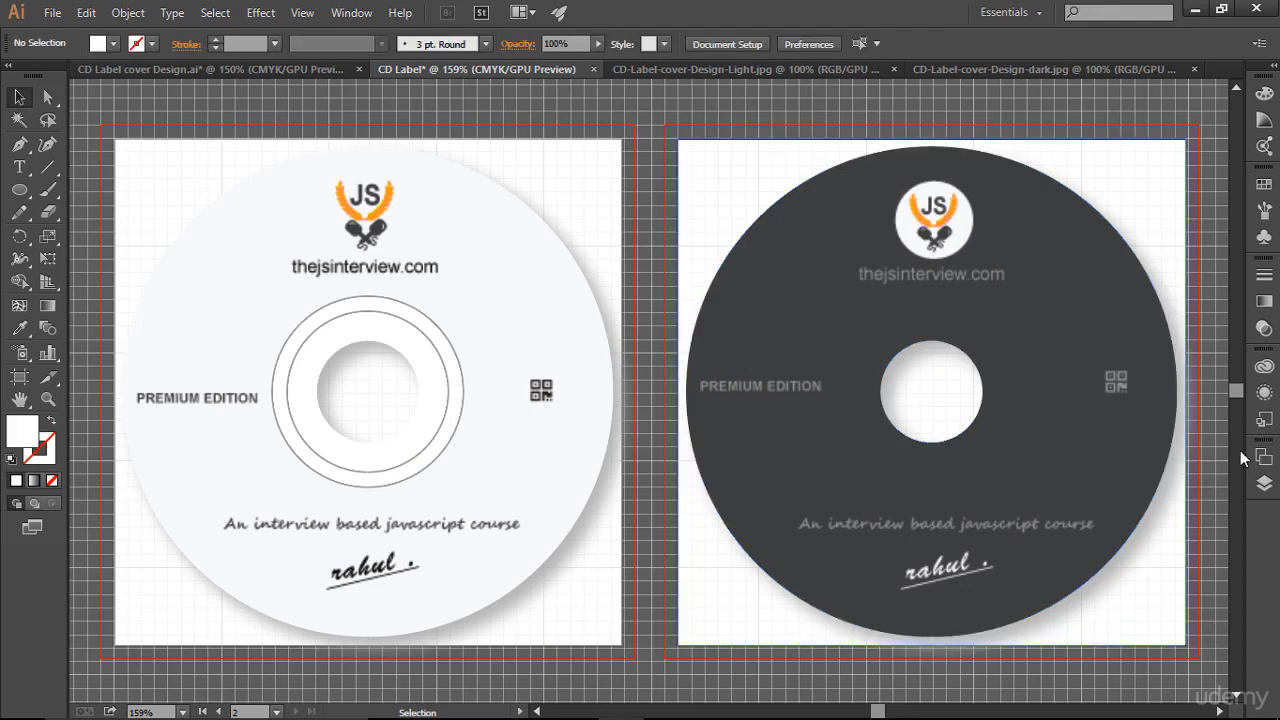
pyautogui.hotkey('ctrl', '1')
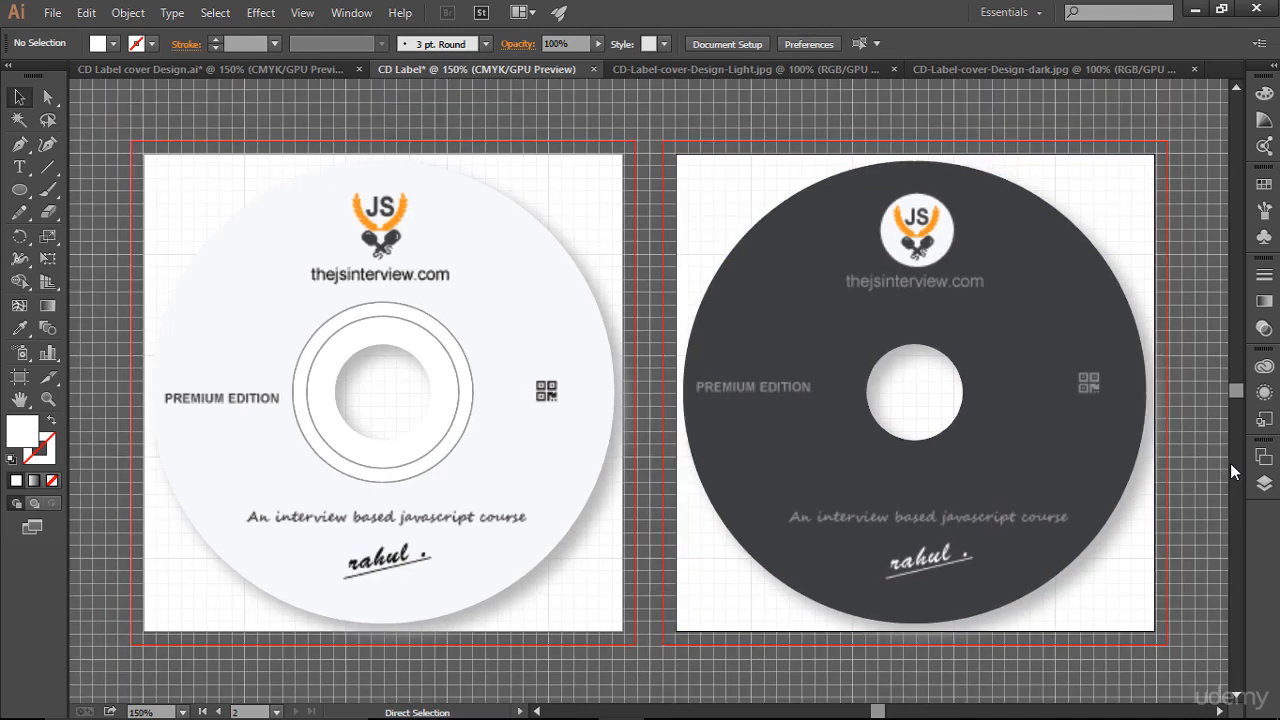